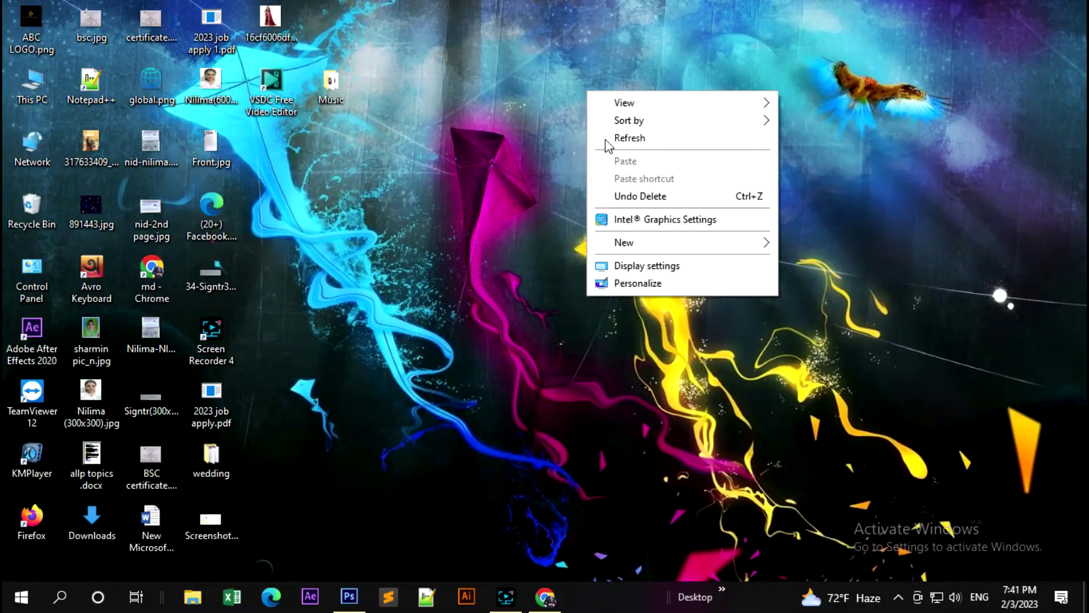
# Refresh the desktop repeatedly through its right-click menu
pyautogui.click(624, 138)
pyautogui.rightClick(658, 135)
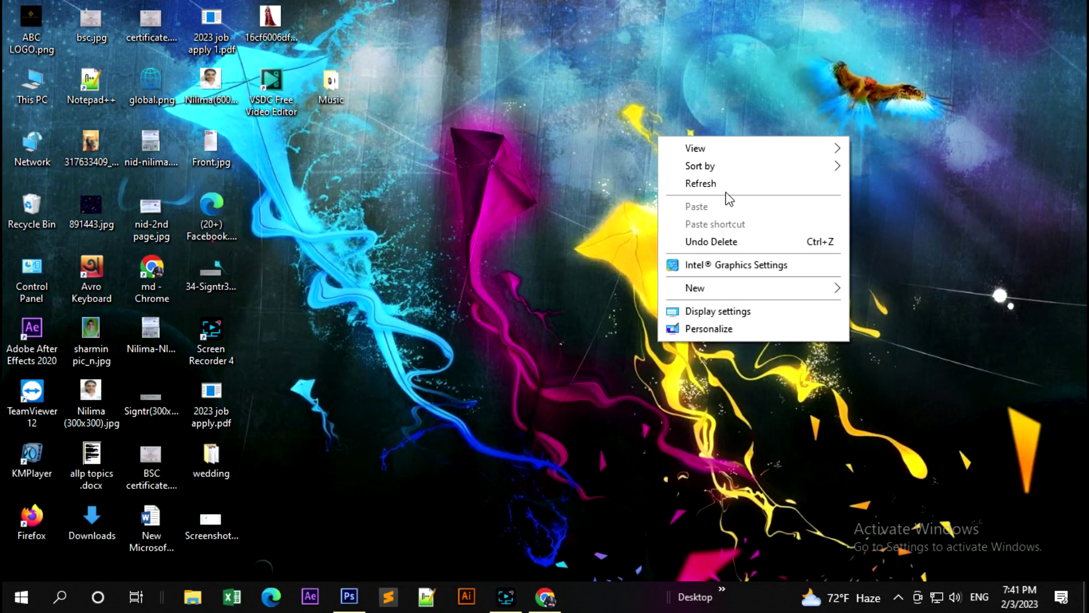
pyautogui.click(704, 183)
pyautogui.rightClick(484, 53)
pyautogui.click(533, 103)
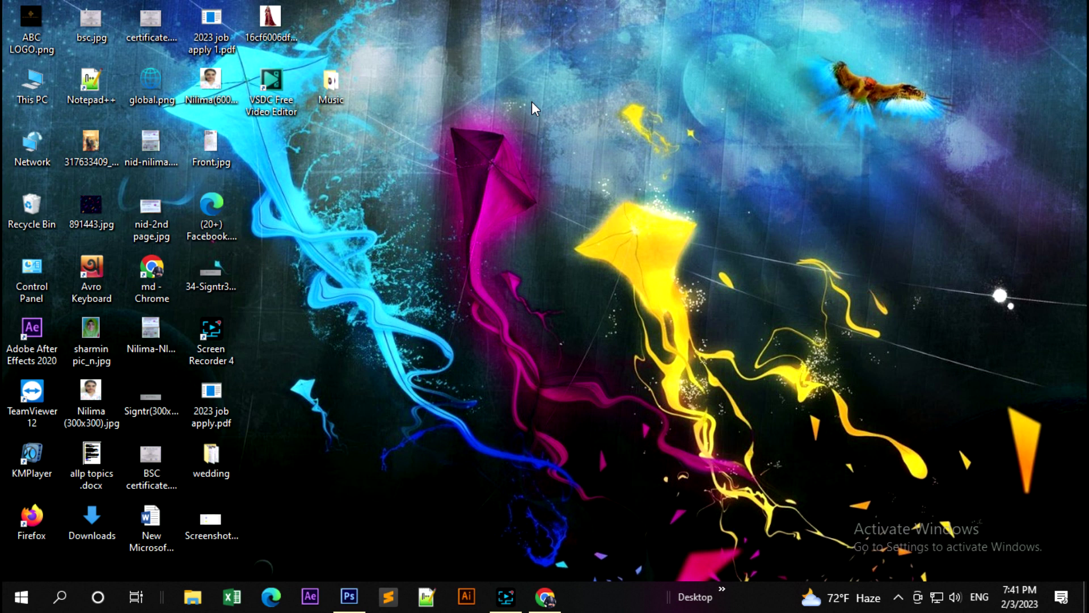
pyautogui.rightClick(513, 87)
pyautogui.moveTo(556, 116)
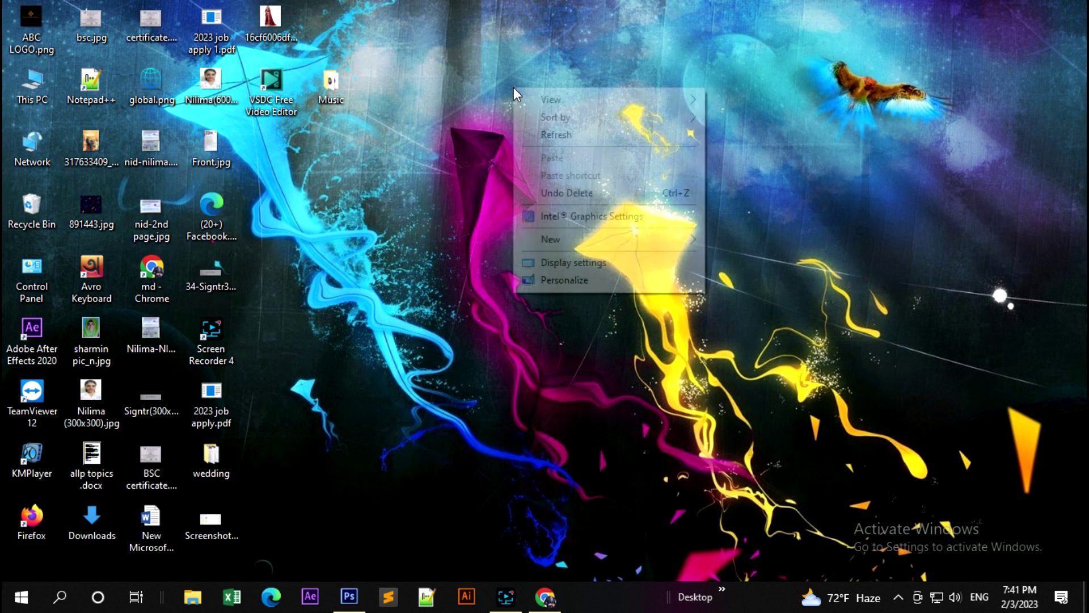
pyautogui.click(559, 137)
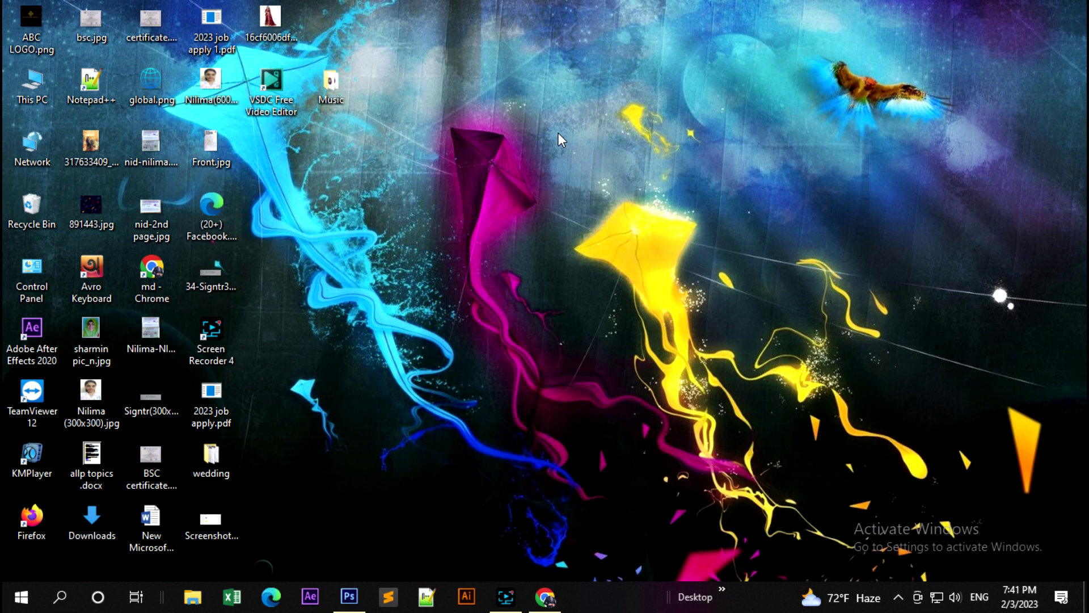
pyautogui.rightClick(560, 70)
pyautogui.rightClick(628, 126)
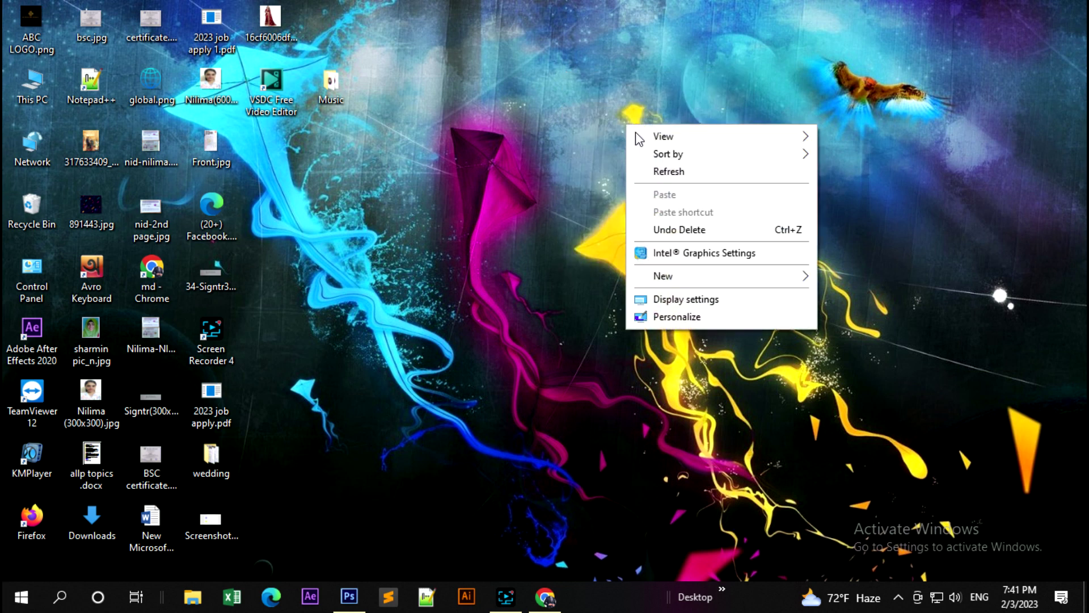
pyautogui.click(679, 172)
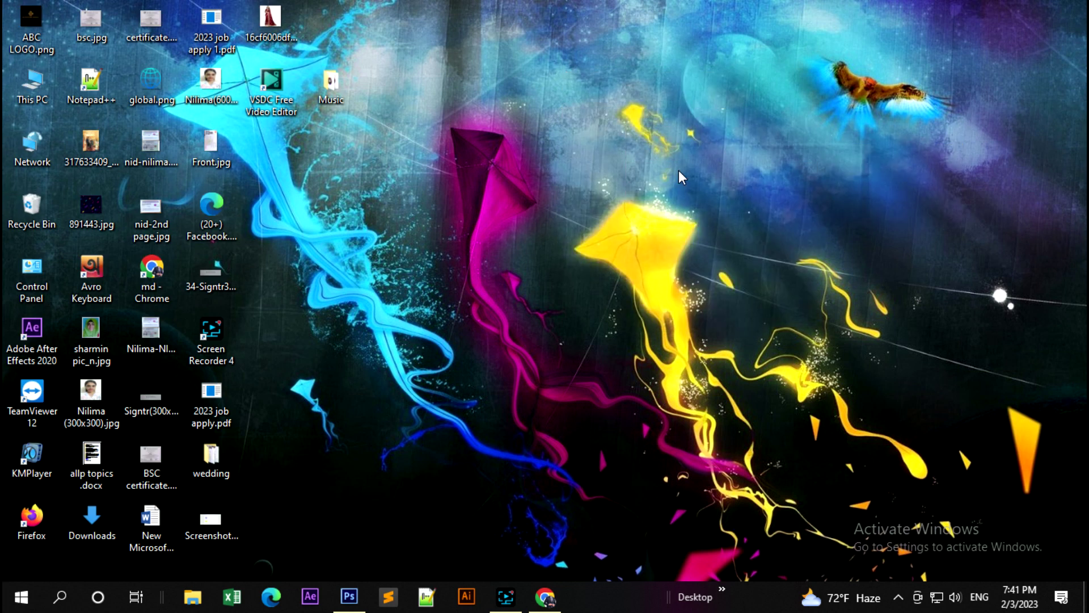
pyautogui.rightClick(765, 189)
pyautogui.click(817, 235)
pyautogui.rightClick(547, 92)
pyautogui.click(671, 142)
pyautogui.rightClick(571, 80)
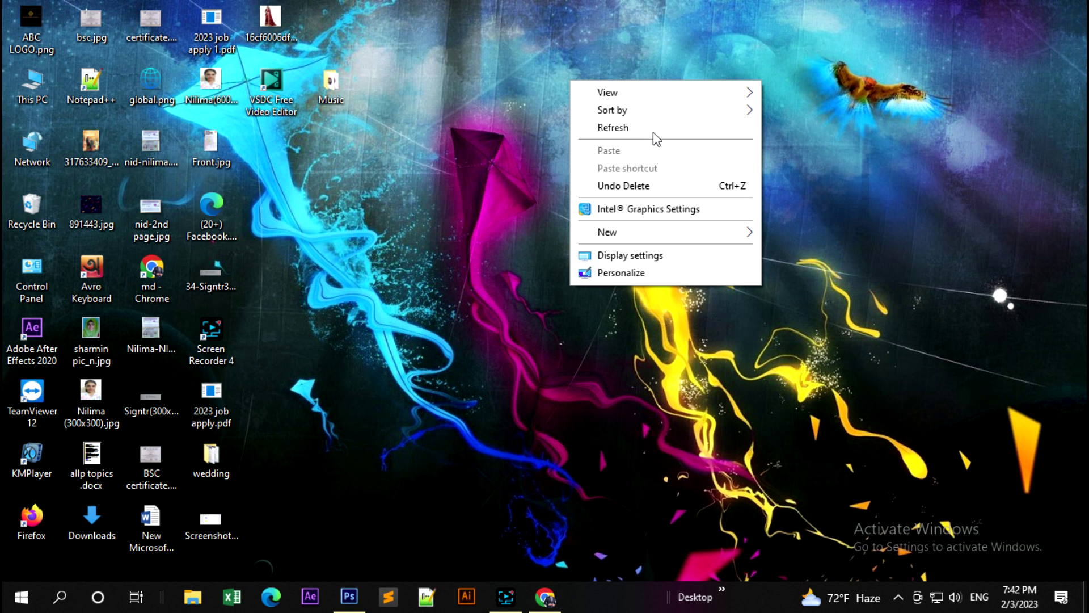
pyautogui.click(653, 129)
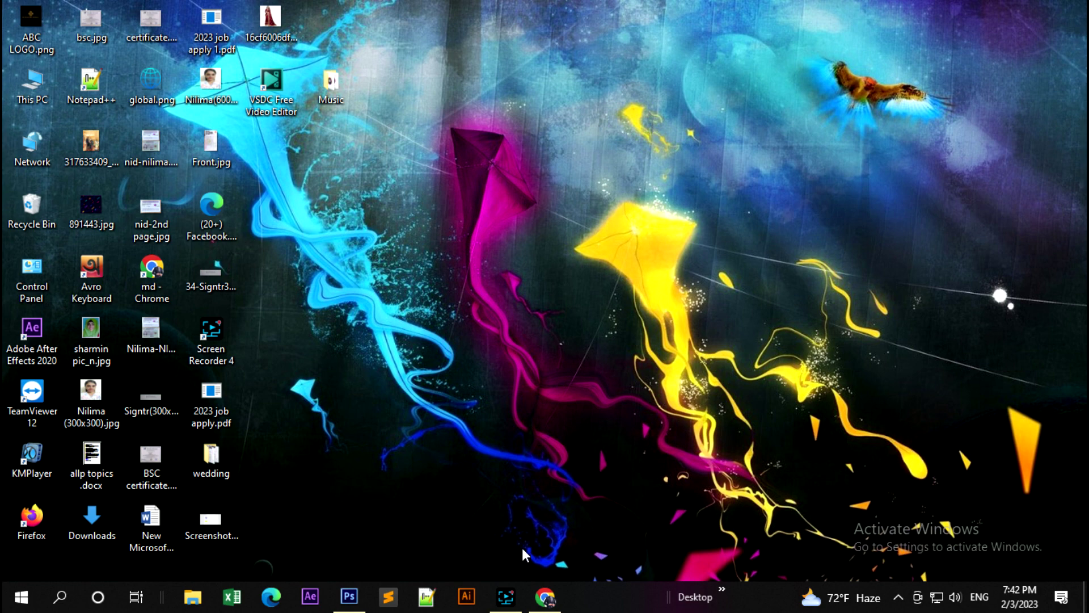
# In Photoshop, open the saree JPG from the Desktop
pyautogui.click(349, 597)
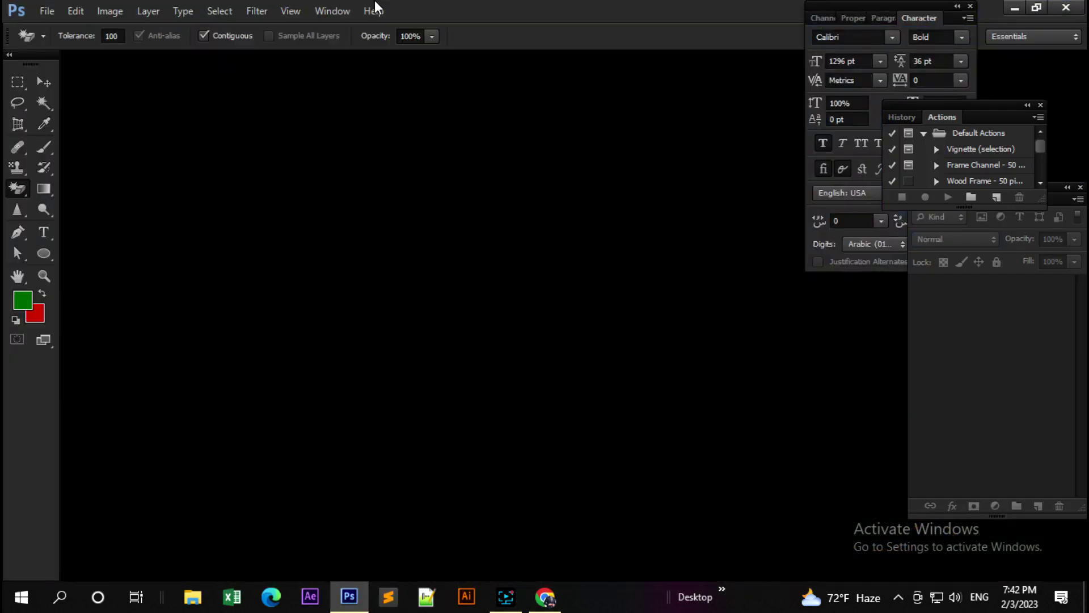
pyautogui.click(47, 12)
pyautogui.click(66, 44)
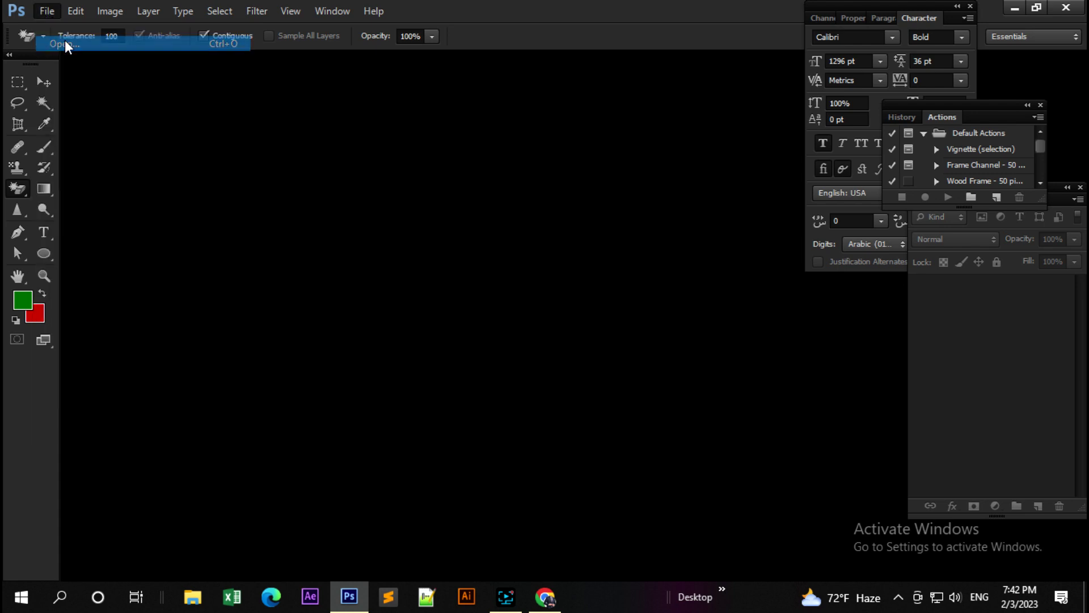
pyautogui.click(440, 286)
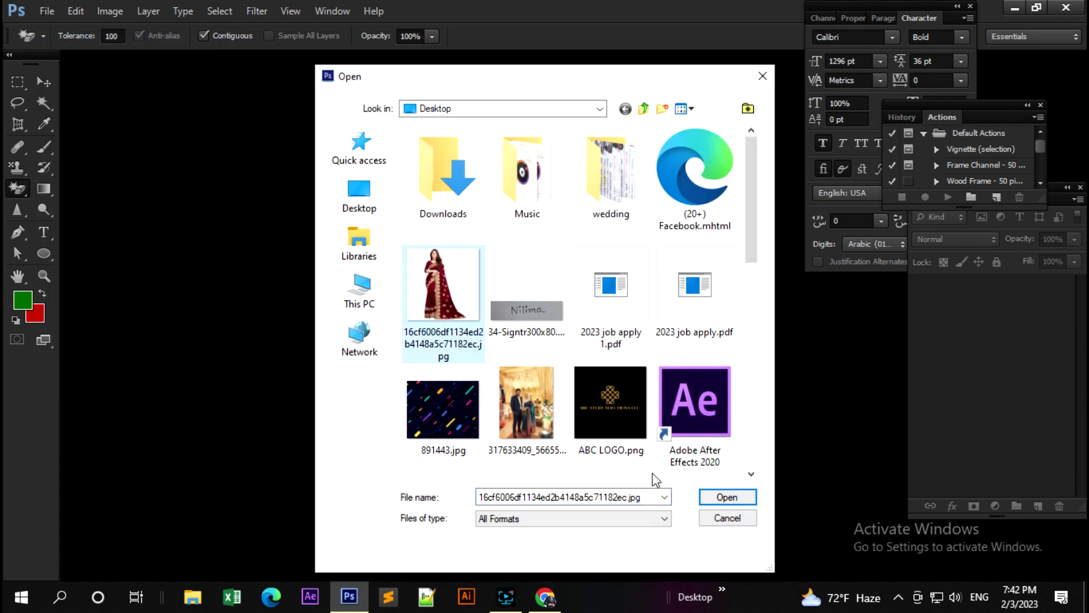
pyautogui.click(728, 498)
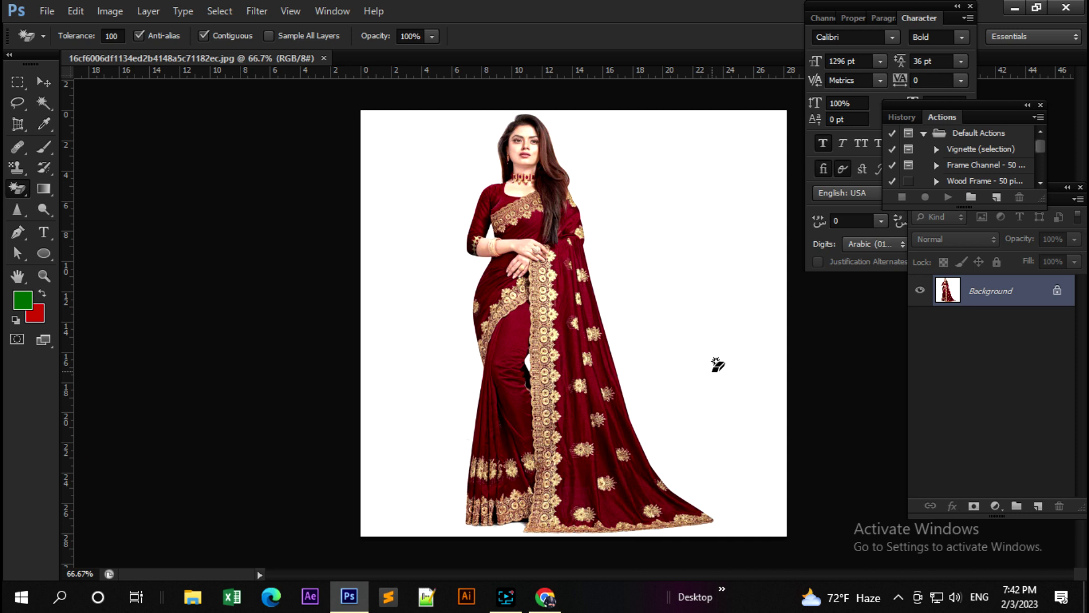
# Convert the locked Background into an editable layer named Layer 0
pyautogui.rightClick(12, 193)
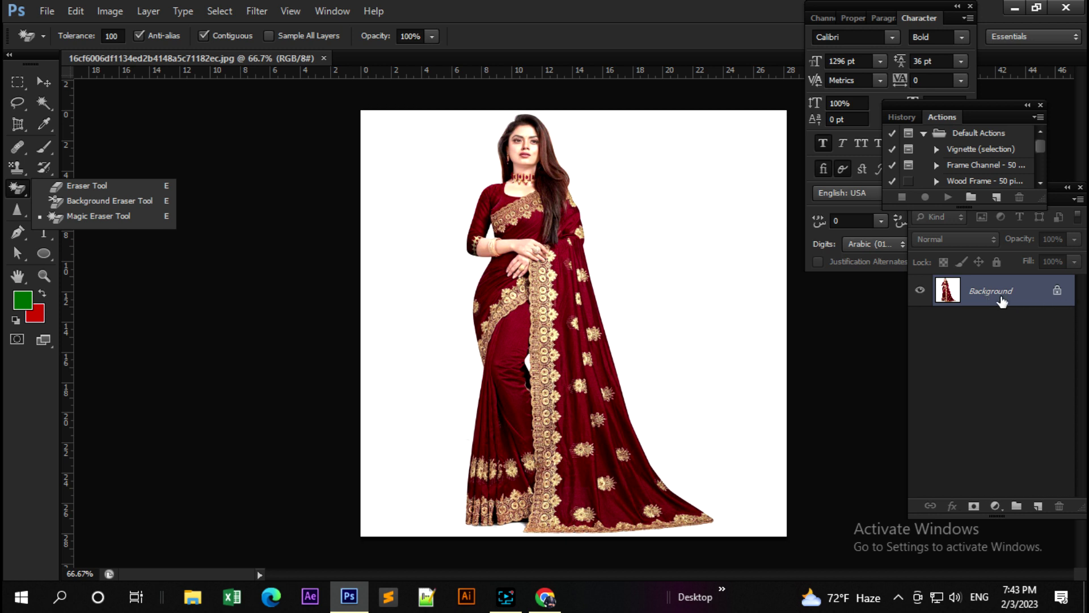
pyautogui.doubleClick(1044, 303)
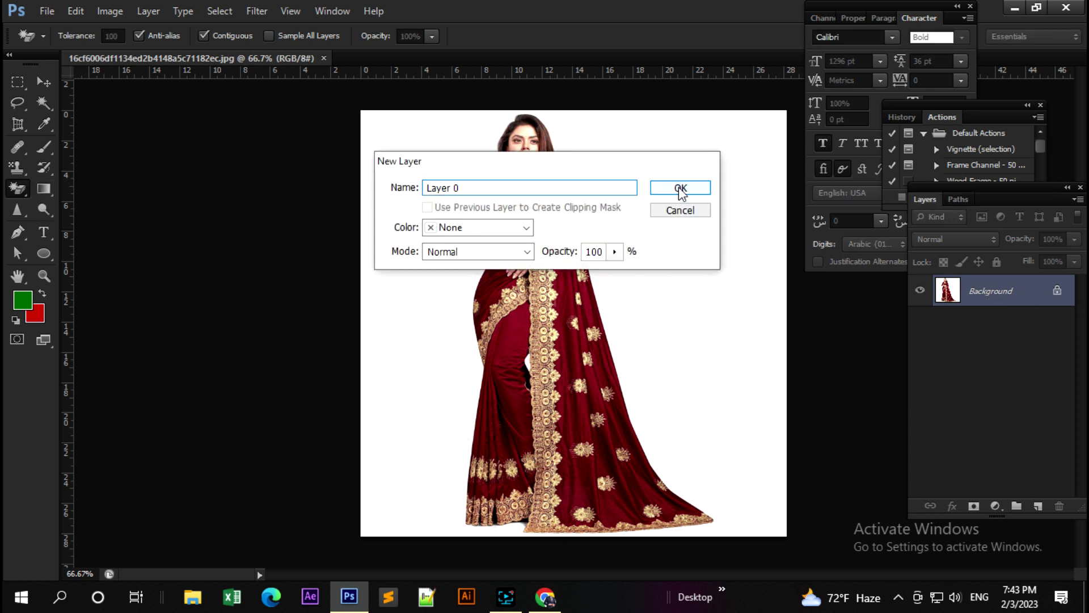
pyautogui.click(679, 189)
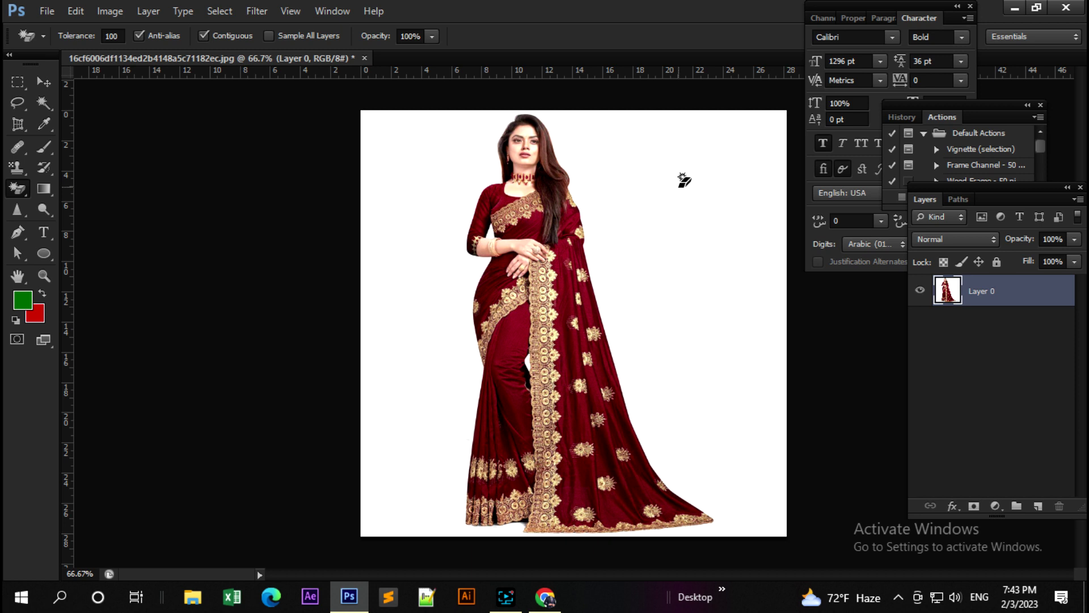
pyautogui.rightClick(17, 189)
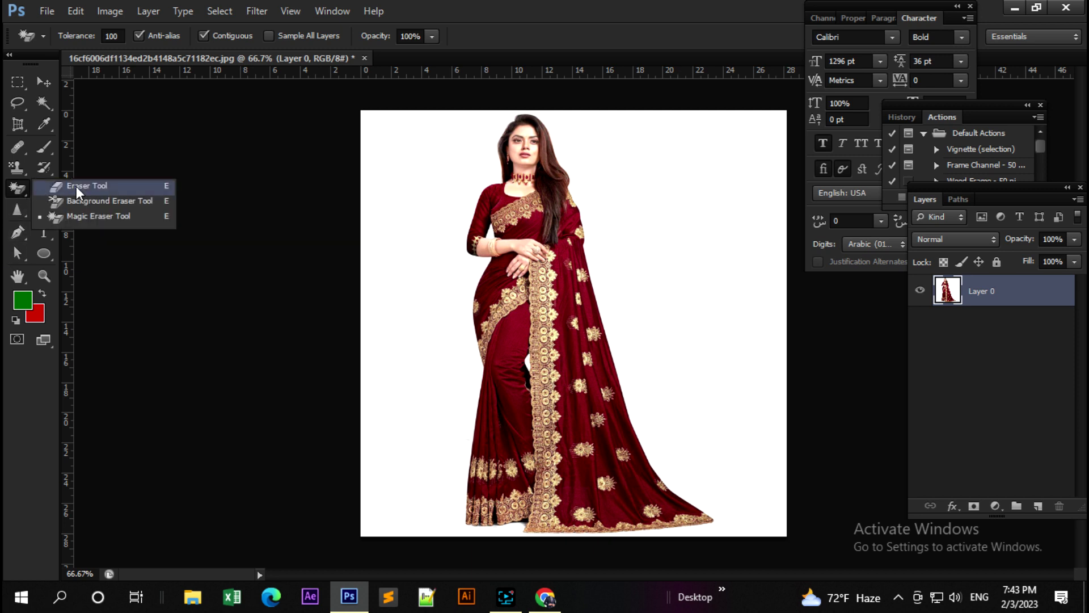
# Erase a few round patches on the saree with the plain Eraser Tool
pyautogui.click(77, 187)
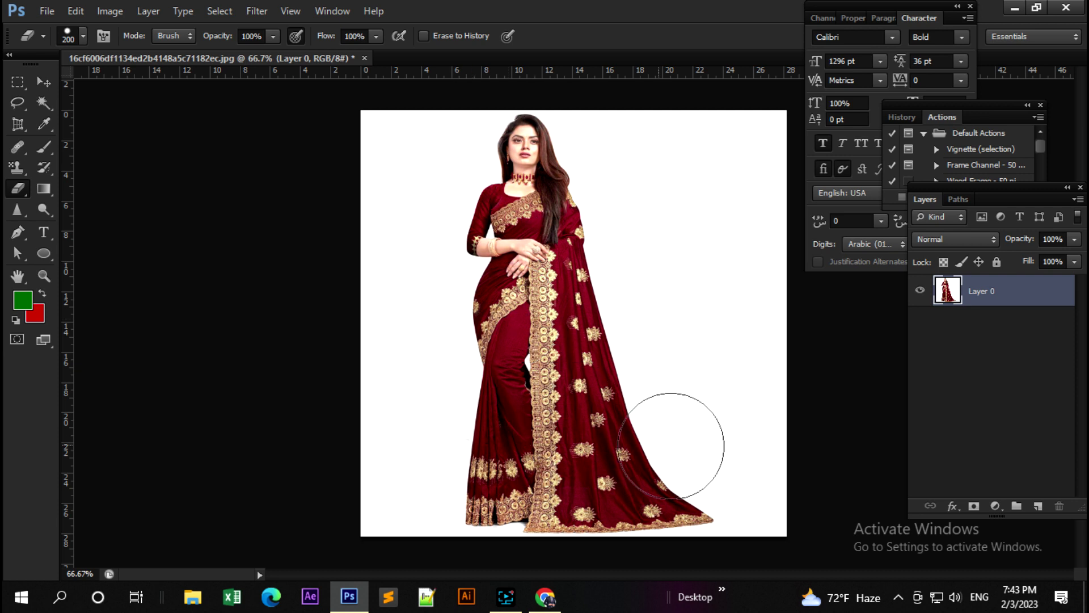
pyautogui.click(595, 463)
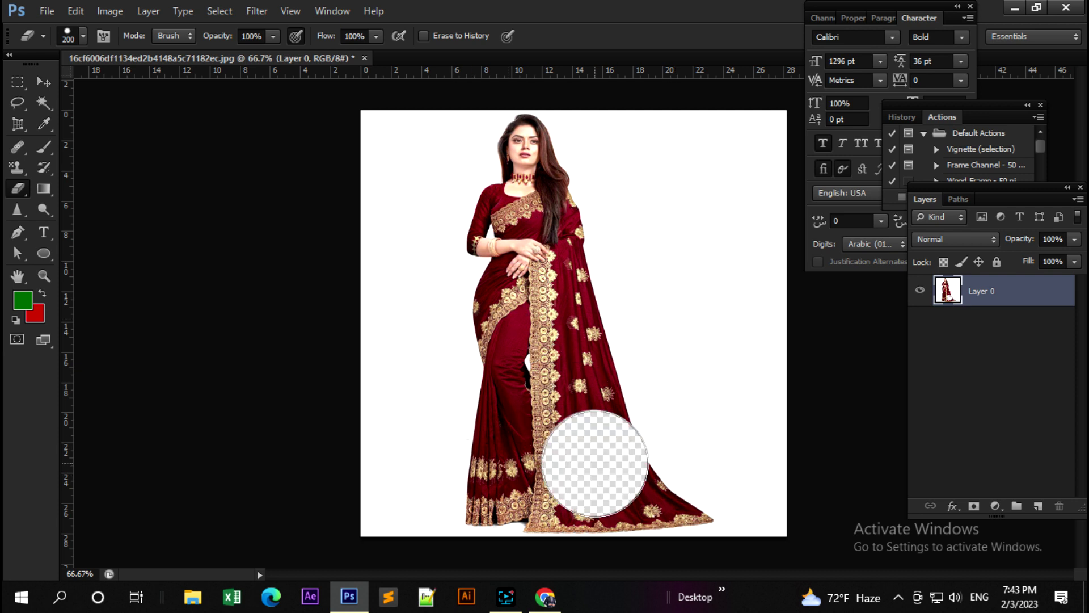
pyautogui.moveTo(596, 387); pyautogui.dragTo(597, 377)
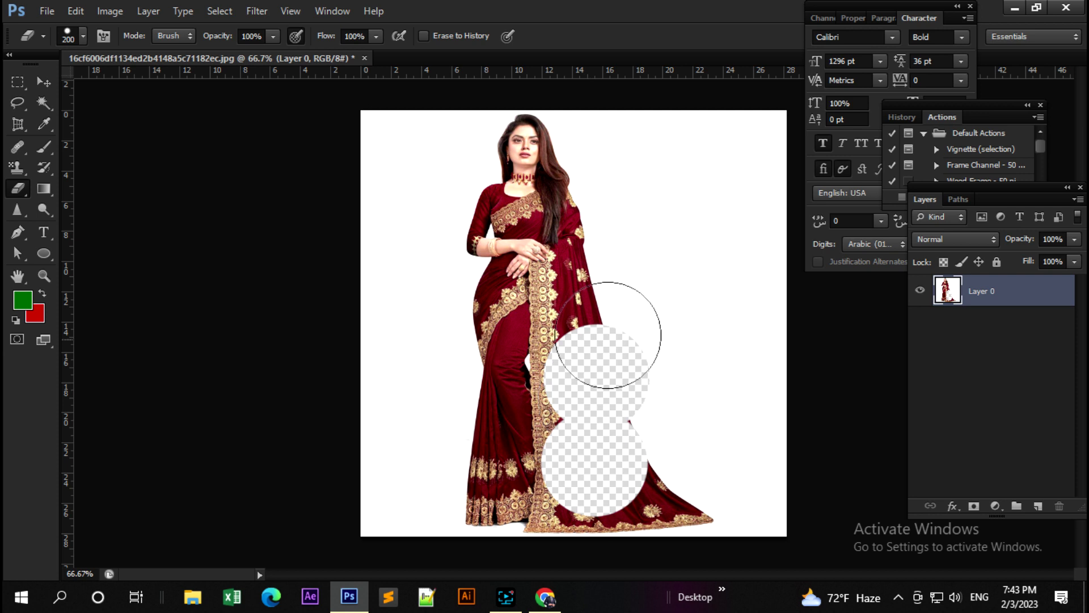
pyautogui.click(609, 304)
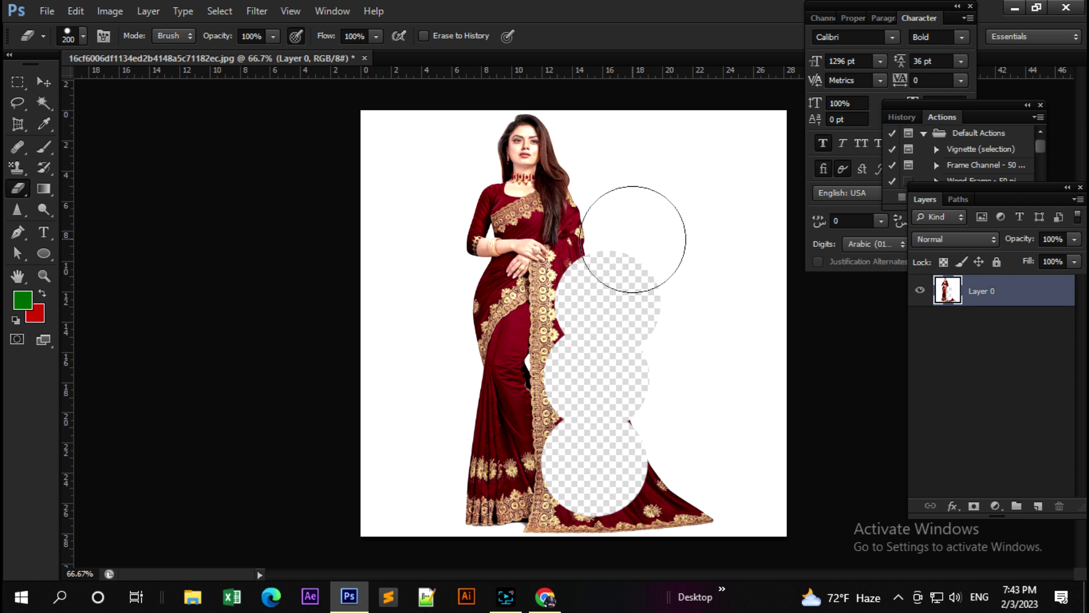
# Resize the eraser and erase the face, head, body and surrounding white background
pyautogui.press('[')
pyautogui.press('[')
pyautogui.press('[')
pyautogui.press('[')
pyautogui.press('[')
pyautogui.press('[')
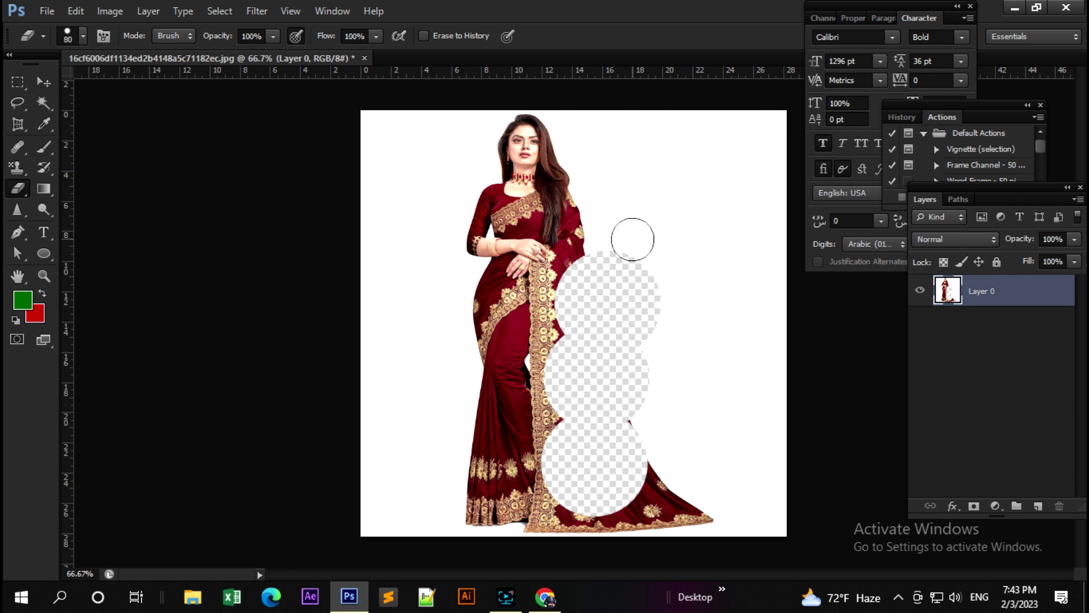
pyautogui.press(']')
pyautogui.press(']')
pyautogui.press(']')
pyautogui.press(']')
pyautogui.press(']')
pyautogui.press('[')
pyautogui.press('[')
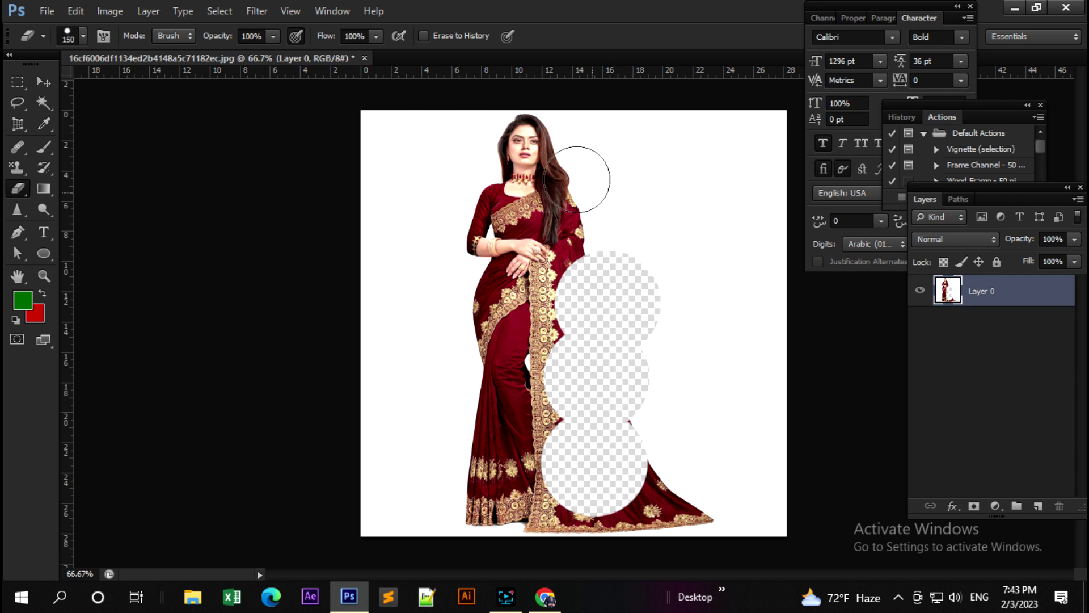
pyautogui.press('[')
pyautogui.press('[')
pyautogui.press('[')
pyautogui.click(527, 149)
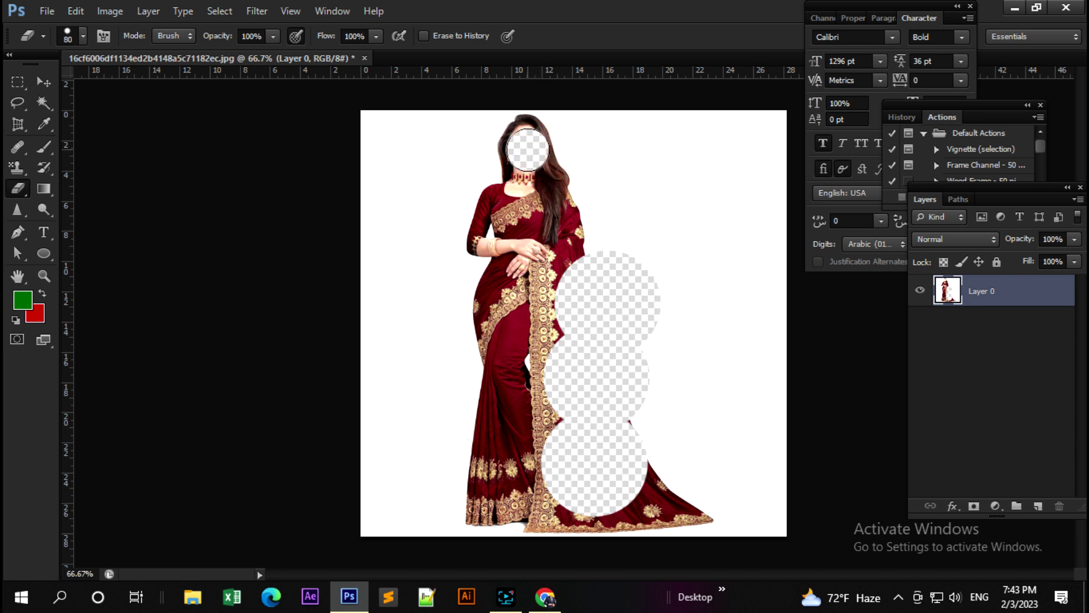
pyautogui.moveTo(525, 139)
pyautogui.mouseDown()
pyautogui.moveTo(570, 164)
pyautogui.moveTo(499, 215)
pyautogui.moveTo(458, 279)
pyautogui.moveTo(564, 385)
pyautogui.moveTo(513, 327)
pyautogui.moveTo(573, 222)
pyautogui.mouseUp()
pyautogui.moveTo(636, 189); pyautogui.dragTo(723, 351)
pyautogui.moveTo(724, 189); pyautogui.dragTo(725, 336)
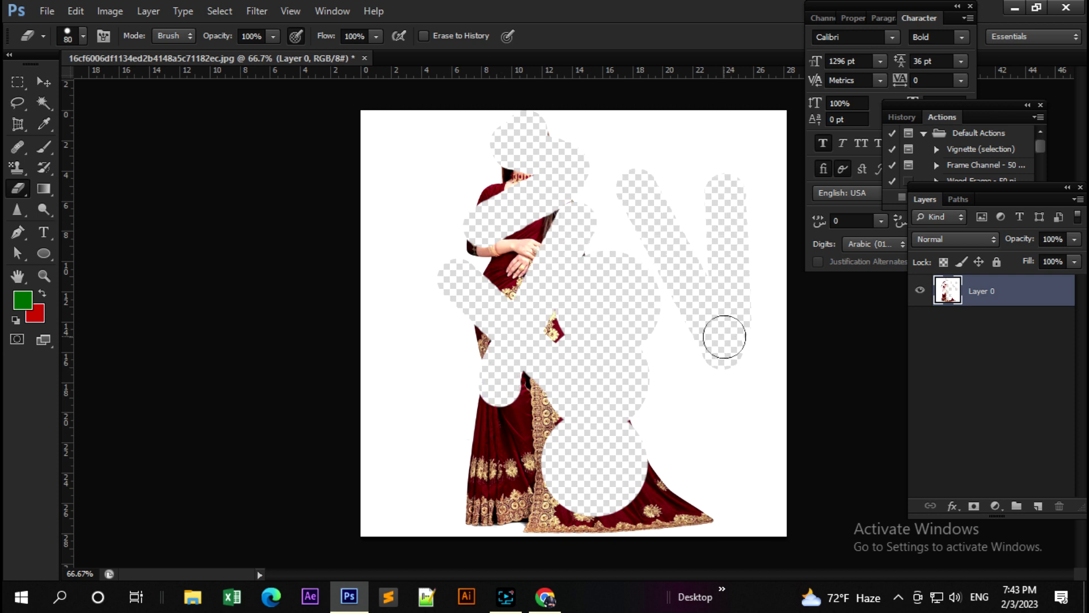
pyautogui.moveTo(639, 114)
pyautogui.mouseDown()
pyautogui.moveTo(656, 153)
pyautogui.moveTo(710, 182)
pyautogui.moveTo(674, 141)
pyautogui.moveTo(637, 146)
pyautogui.moveTo(674, 153)
pyautogui.moveTo(767, 284)
pyautogui.moveTo(710, 470)
pyautogui.moveTo(613, 187)
pyautogui.moveTo(426, 151)
pyautogui.moveTo(393, 185)
pyautogui.moveTo(574, 227)
pyautogui.moveTo(696, 365)
pyautogui.moveTo(722, 433)
pyautogui.mouseUp()
pyautogui.press(']')
pyautogui.press(']')
pyautogui.press(']')
pyautogui.press(']')
pyautogui.press(']')
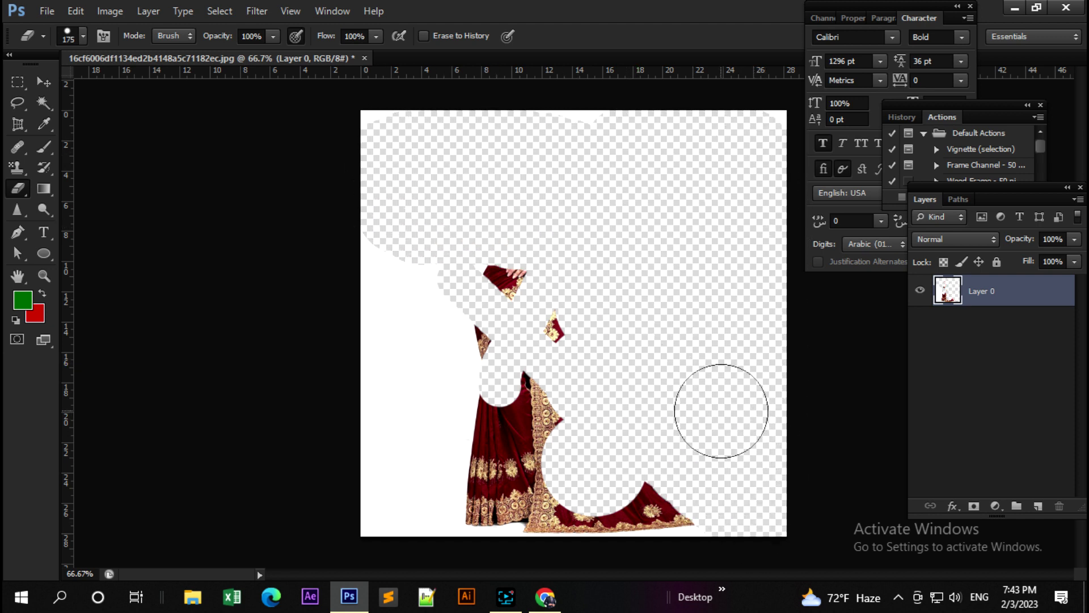
# Undo the recent strokes, leaving one round transparent hole at the woman's waist
pyautogui.hotkey('ctrl', 'alt', 'z')
pyautogui.hotkey('ctrl', 'alt', 'z')
pyautogui.hotkey('ctrl', 'alt', 'z')
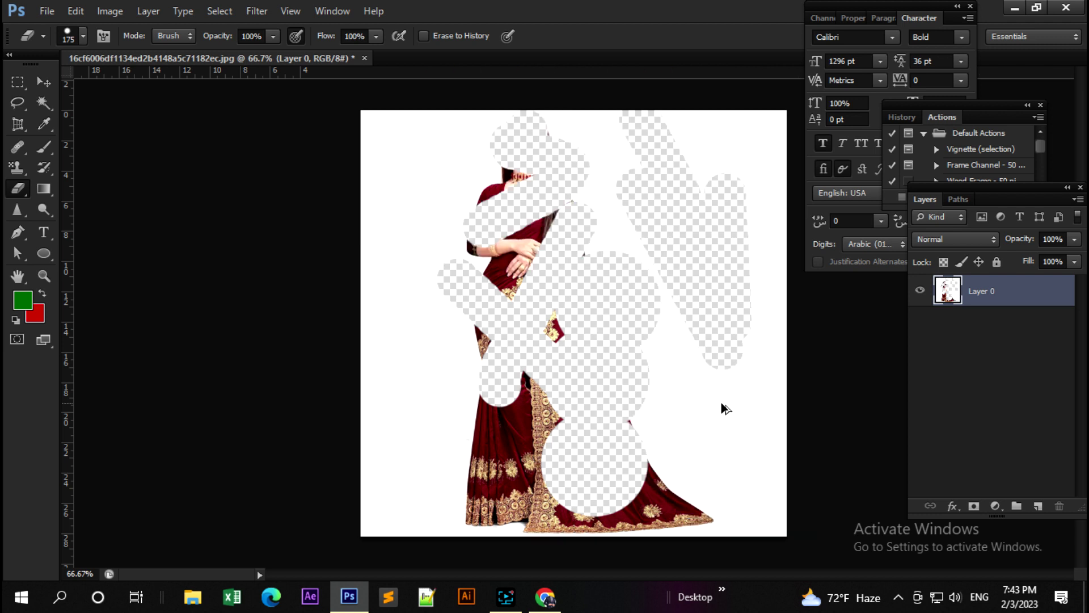
pyautogui.hotkey('ctrl', 'alt', 'z')
pyautogui.hotkey('ctrl', 'alt', 'z')
pyautogui.hotkey('ctrl', 'alt', 'z')
pyautogui.hotkey('ctrl', 'alt', 'z')
pyautogui.hotkey('ctrl', 'alt', 'z')
pyautogui.hotkey('ctrl', 'alt', 'z')
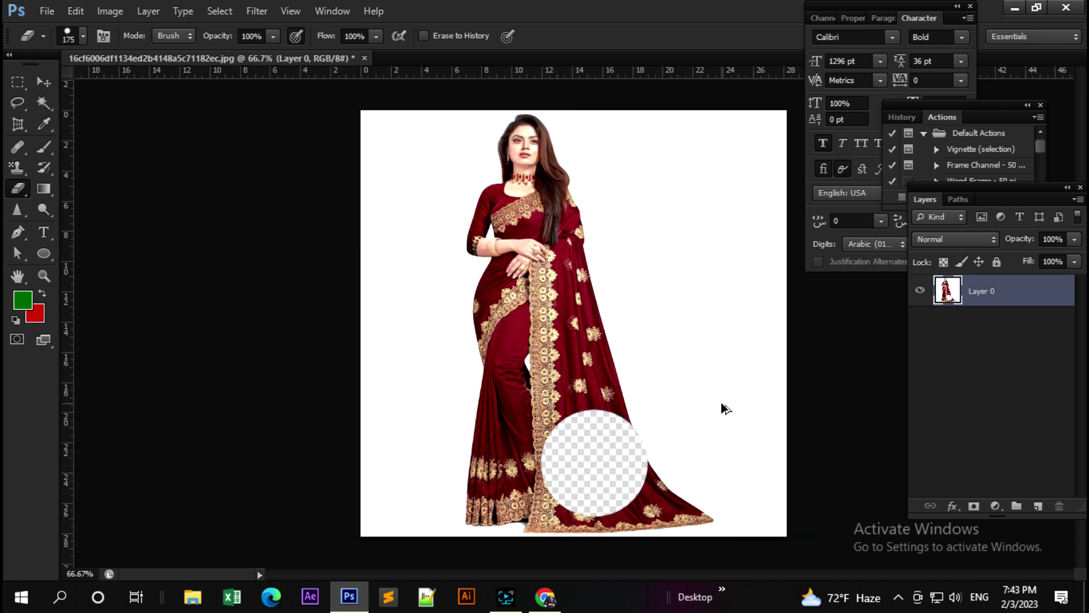
pyautogui.hotkey('ctrl', 'alt', 'z')
pyautogui.click(543, 261)
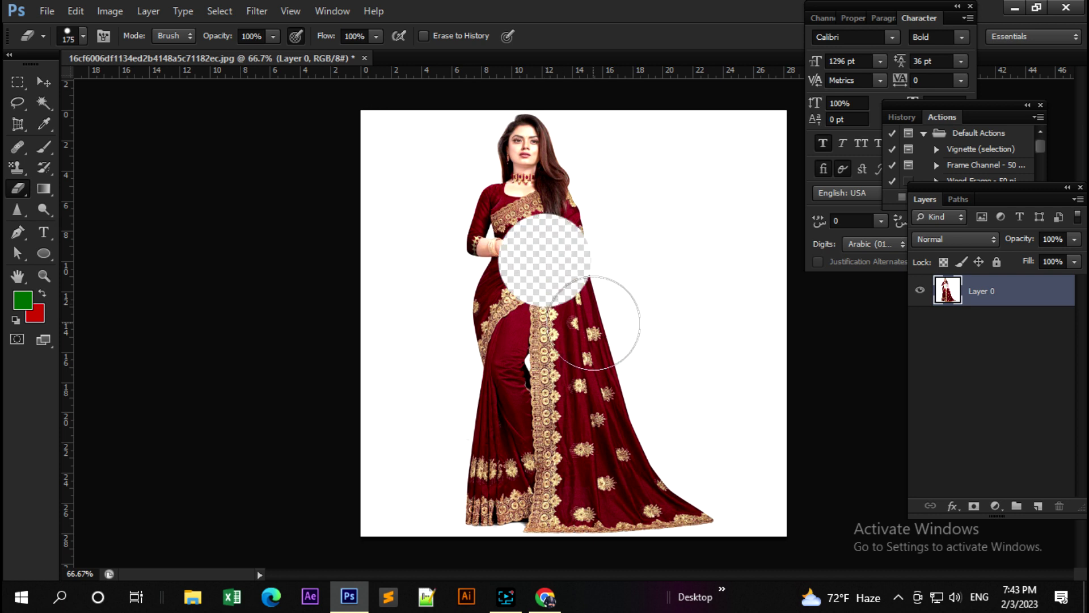
pyautogui.click(83, 37)
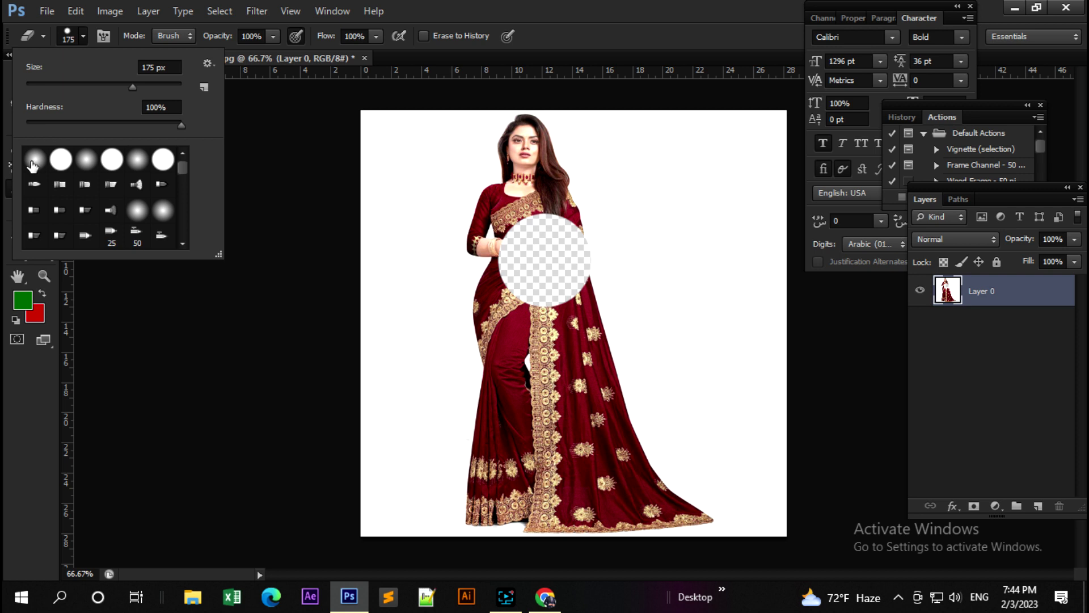
# Erase soft-edged patches with a soft round tip, then undo the eraser strokes
pyautogui.click(33, 163)
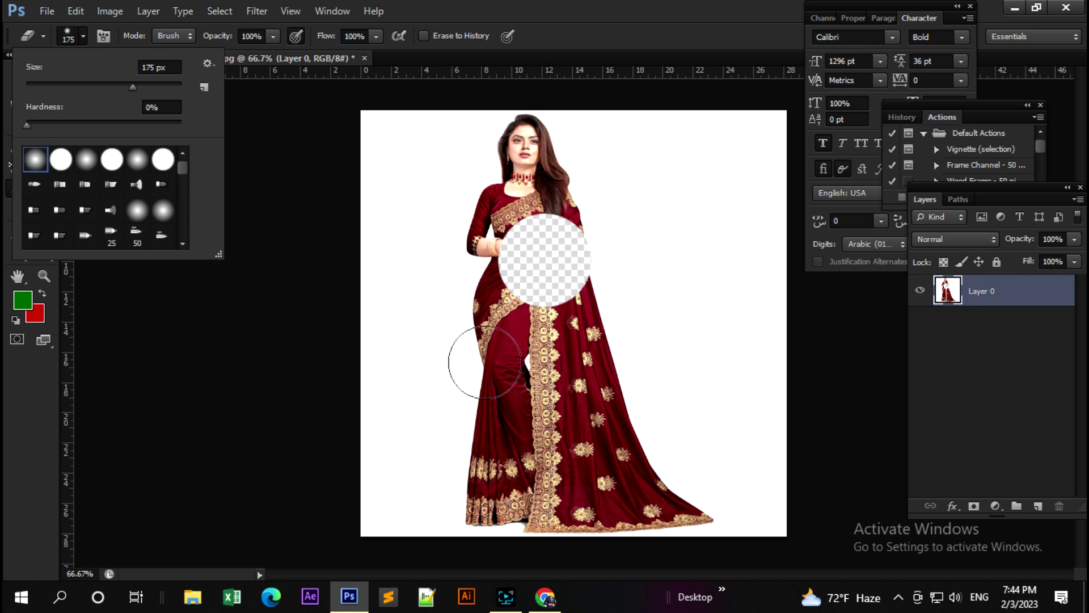
pyautogui.moveTo(533, 352); pyautogui.dragTo(542, 343)
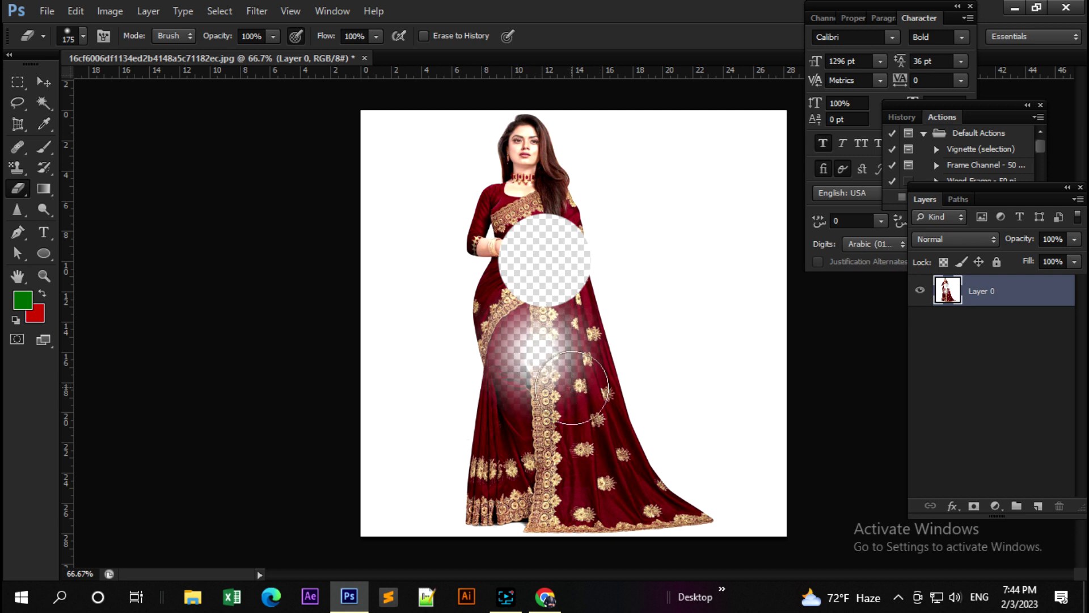
pyautogui.moveTo(636, 188)
pyautogui.mouseDown()
pyautogui.moveTo(644, 175)
pyautogui.moveTo(699, 240)
pyautogui.moveTo(740, 360)
pyautogui.moveTo(724, 455)
pyautogui.moveTo(662, 291)
pyautogui.moveTo(665, 401)
pyautogui.moveTo(644, 287)
pyautogui.moveTo(596, 145)
pyautogui.moveTo(384, 244)
pyautogui.moveTo(562, 208)
pyautogui.moveTo(411, 245)
pyautogui.moveTo(618, 250)
pyautogui.moveTo(620, 341)
pyautogui.moveTo(480, 473)
pyautogui.moveTo(703, 482)
pyautogui.moveTo(664, 433)
pyautogui.mouseUp()
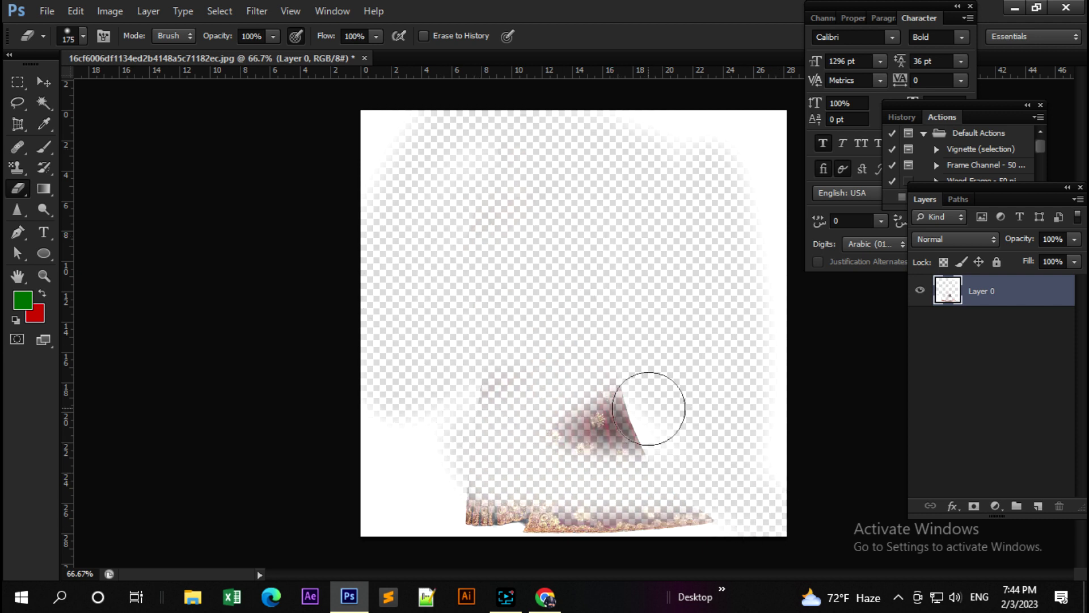
pyautogui.hotkey('ctrl', 'alt', 'z')
pyautogui.hotkey('ctrl', 'alt', 'z')
pyautogui.hotkey('ctrl', 'alt', 'z')
pyautogui.hotkey('ctrl', 'alt', 'z')
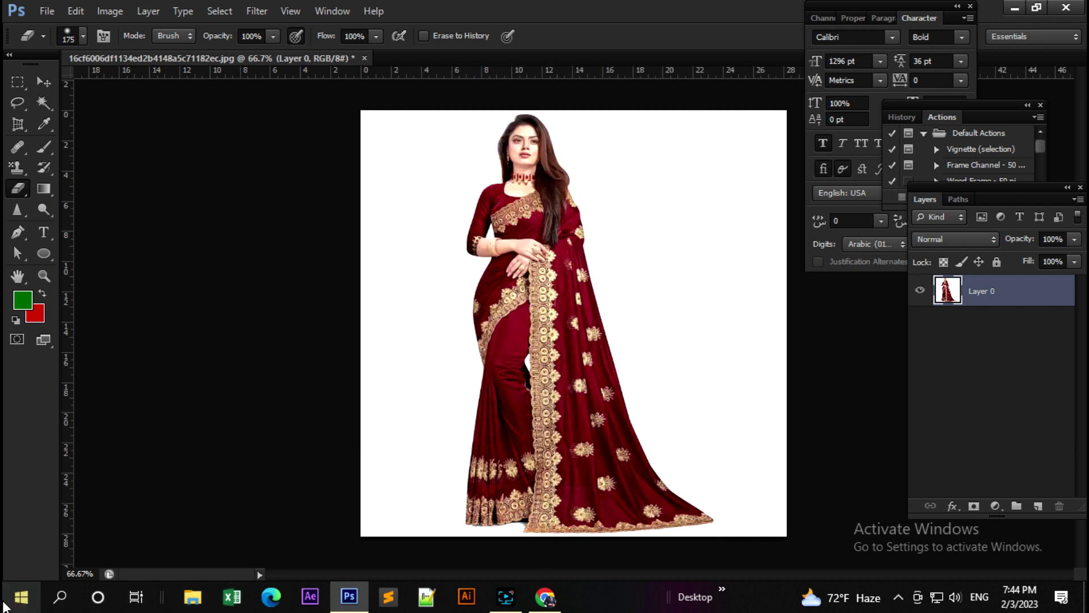
pyautogui.rightClick(18, 189)
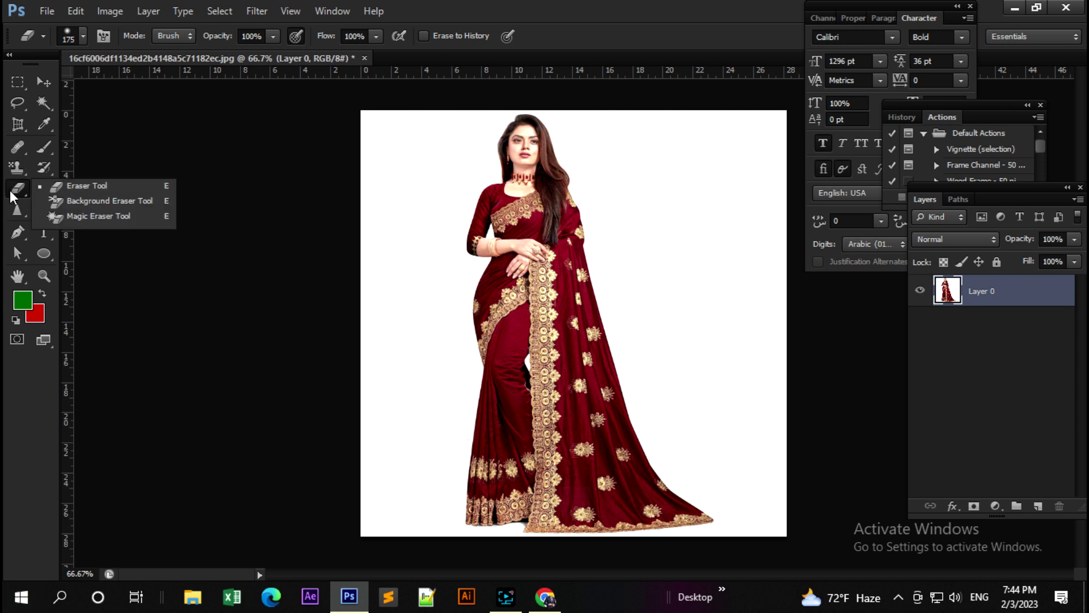
pyautogui.click(80, 192)
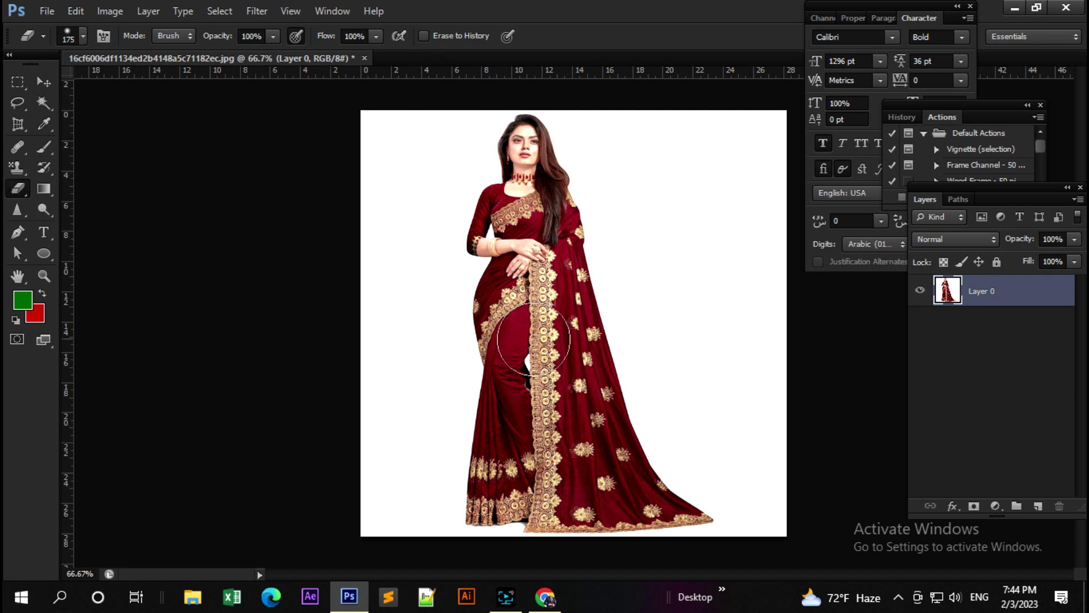
pyautogui.click(84, 36)
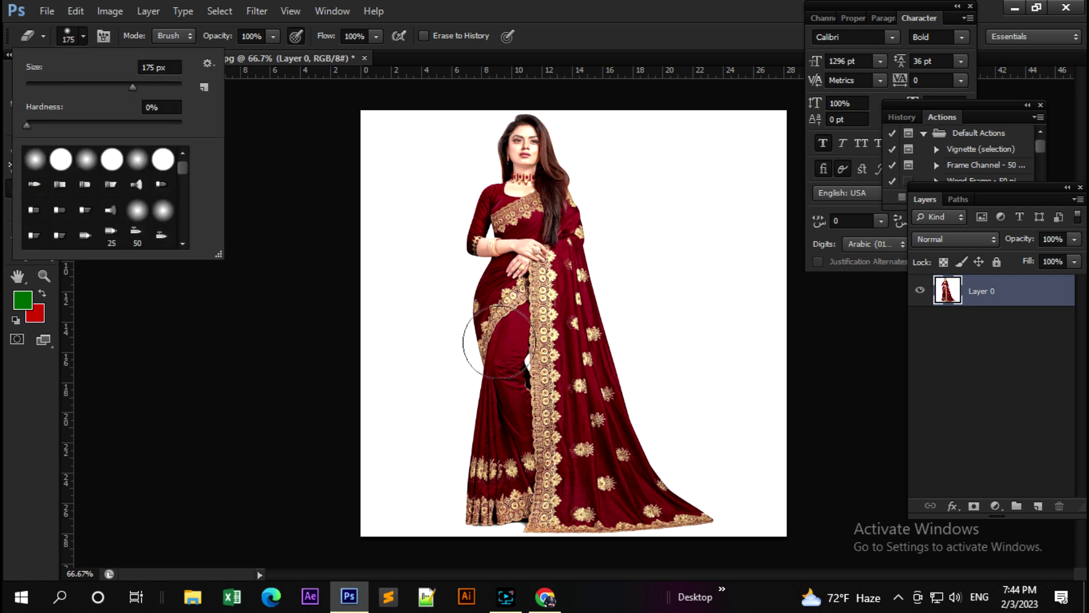
pyautogui.click(667, 238)
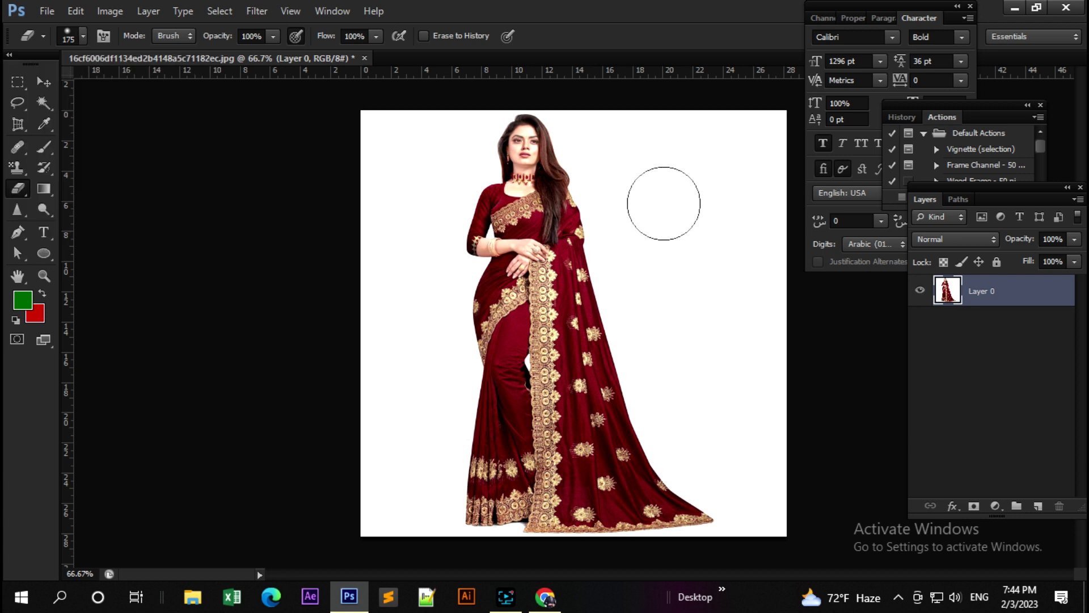
pyautogui.moveTo(662, 202)
pyautogui.mouseDown()
pyautogui.moveTo(676, 194)
pyautogui.moveTo(756, 292)
pyautogui.moveTo(752, 182)
pyautogui.moveTo(662, 206)
pyautogui.moveTo(708, 424)
pyautogui.mouseUp()
pyautogui.moveTo(724, 491); pyautogui.dragTo(700, 389)
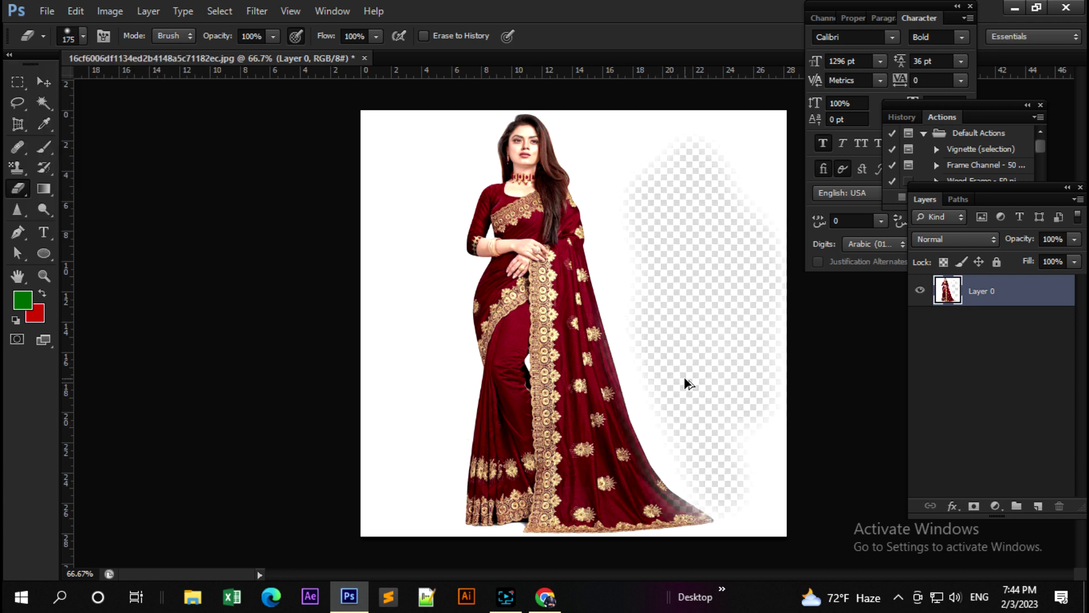
pyautogui.hotkey('ctrl', 'z')
pyautogui.hotkey('ctrl', 'alt', 'z')
pyautogui.hotkey('ctrl', 'alt', 'z')
pyautogui.hotkey('ctrl', 'alt', 'z')
pyautogui.hotkey('ctrl', 'alt', 'z')
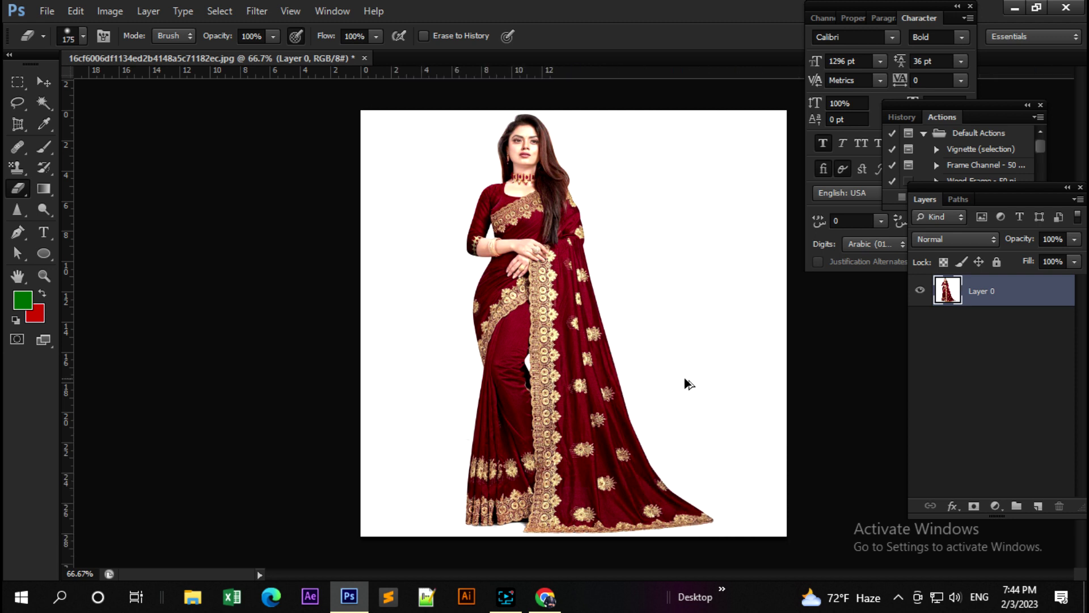
# Switch to the Background Eraser Tool and set its brush to 250 px
pyautogui.rightClick(19, 189)
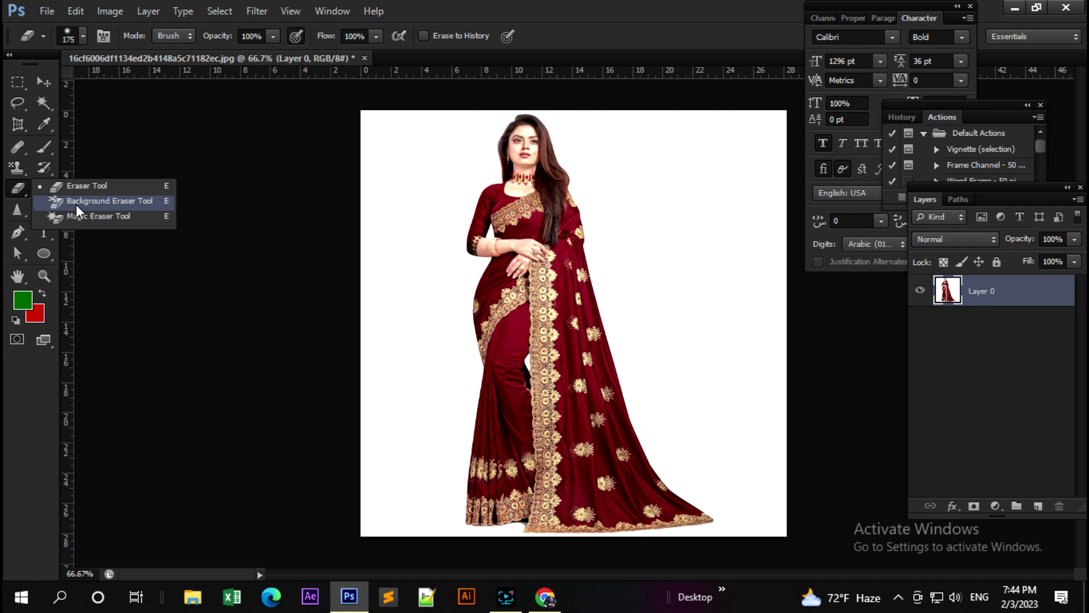
pyautogui.click(78, 201)
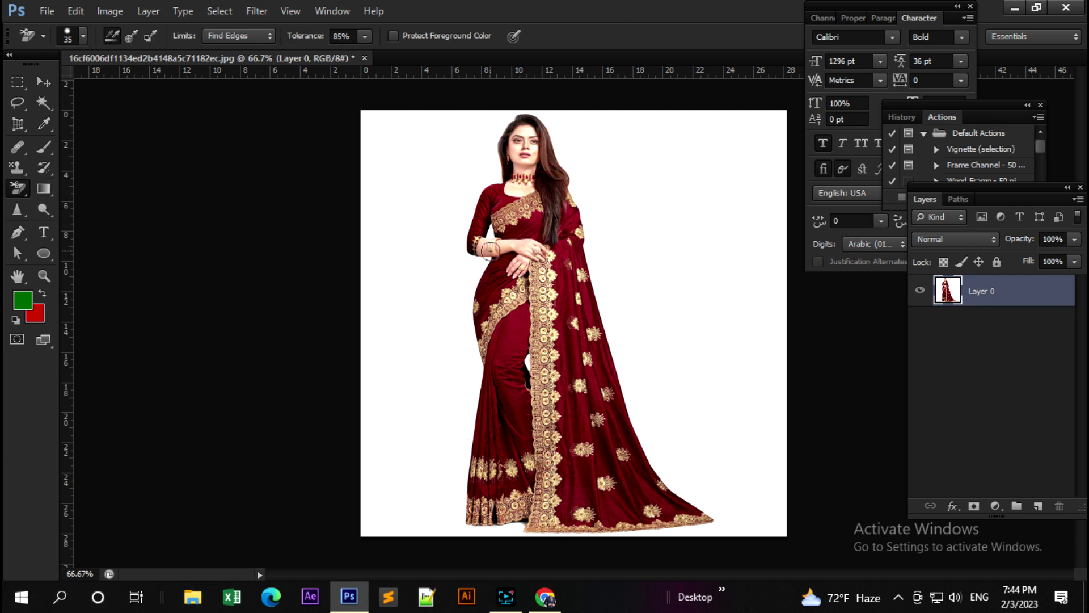
pyautogui.press(']')
pyautogui.press(']')
pyautogui.press(']')
pyautogui.press(']')
pyautogui.press(']')
pyautogui.press(']')
pyautogui.press(']')
pyautogui.press(']')
pyautogui.press(']')
pyautogui.press(']')
pyautogui.press('[')
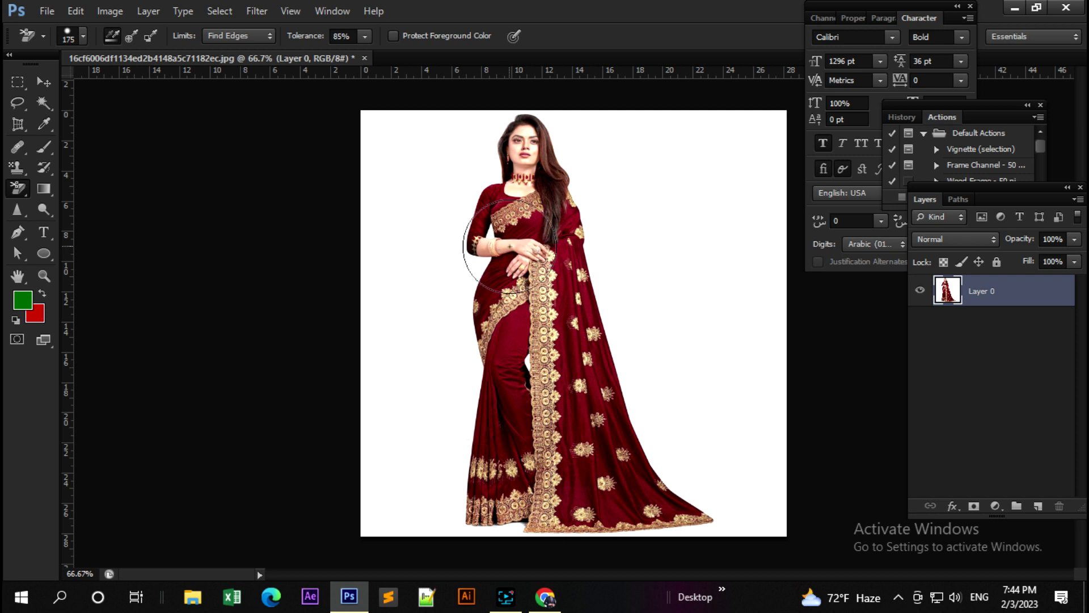
pyautogui.press('[')
pyautogui.press('[')
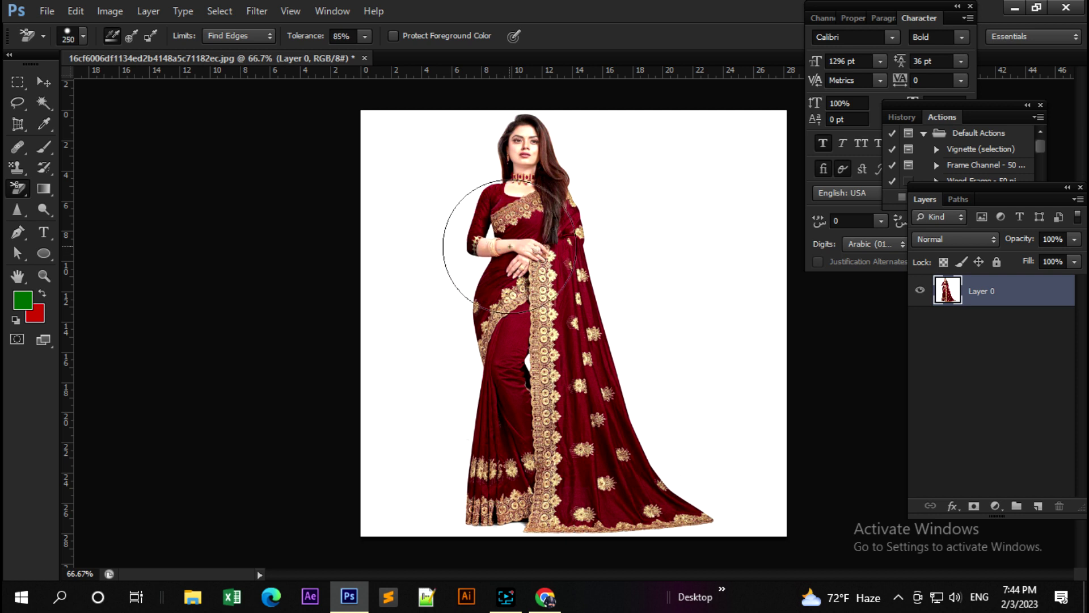
pyautogui.press(']')
pyautogui.press(']')
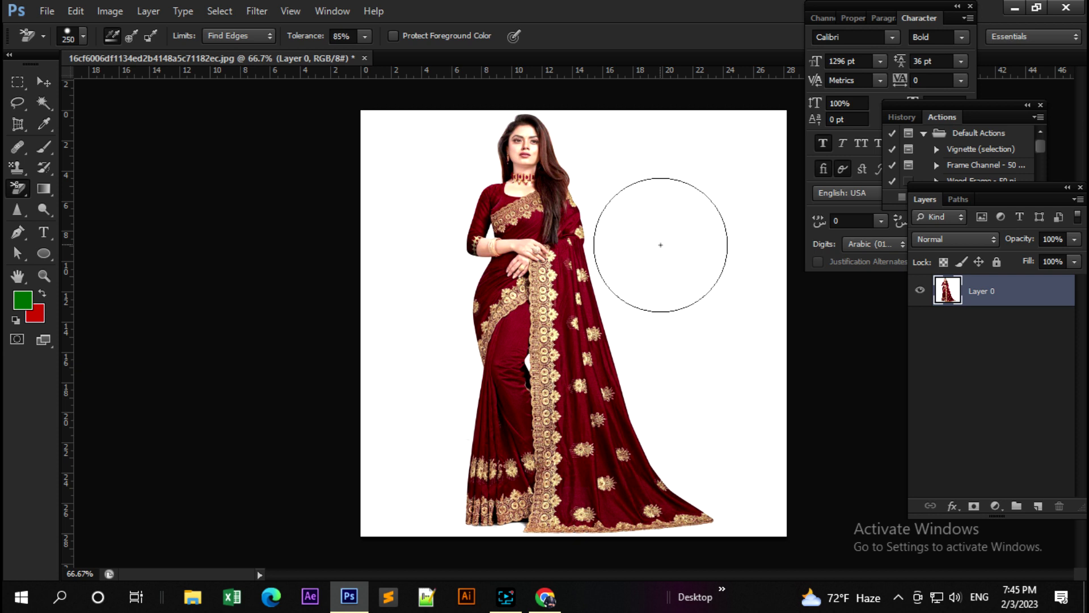
# Clear the white background along the saree's right edge with a 125 px brush
pyautogui.click(670, 245)
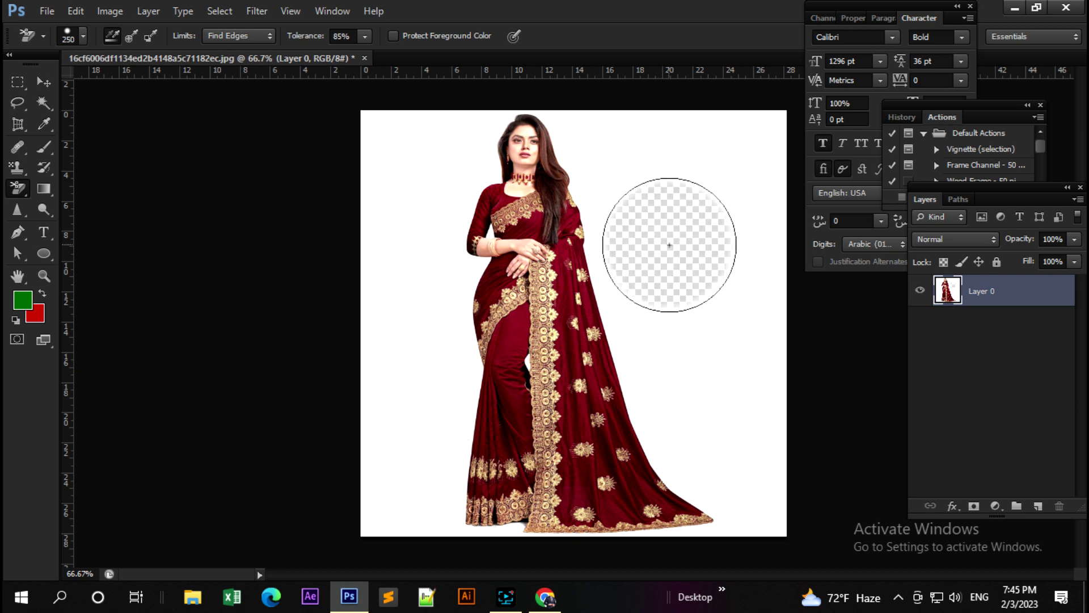
pyautogui.press('[')
pyautogui.press('[')
pyautogui.press('[')
pyautogui.press('[')
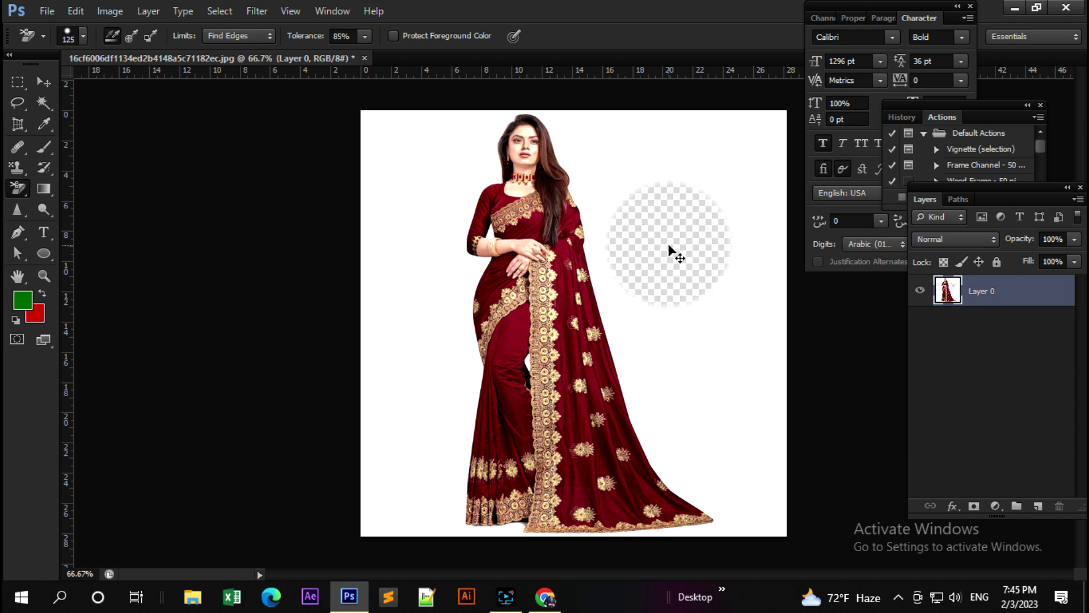
pyautogui.hotkey('ctrl', 'z')
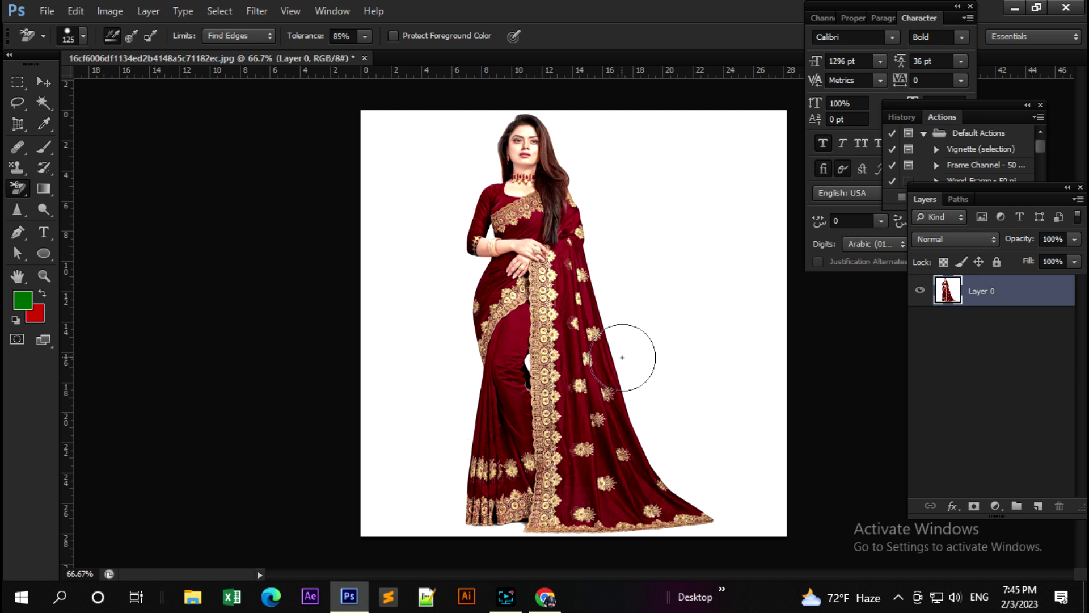
pyautogui.click(620, 355)
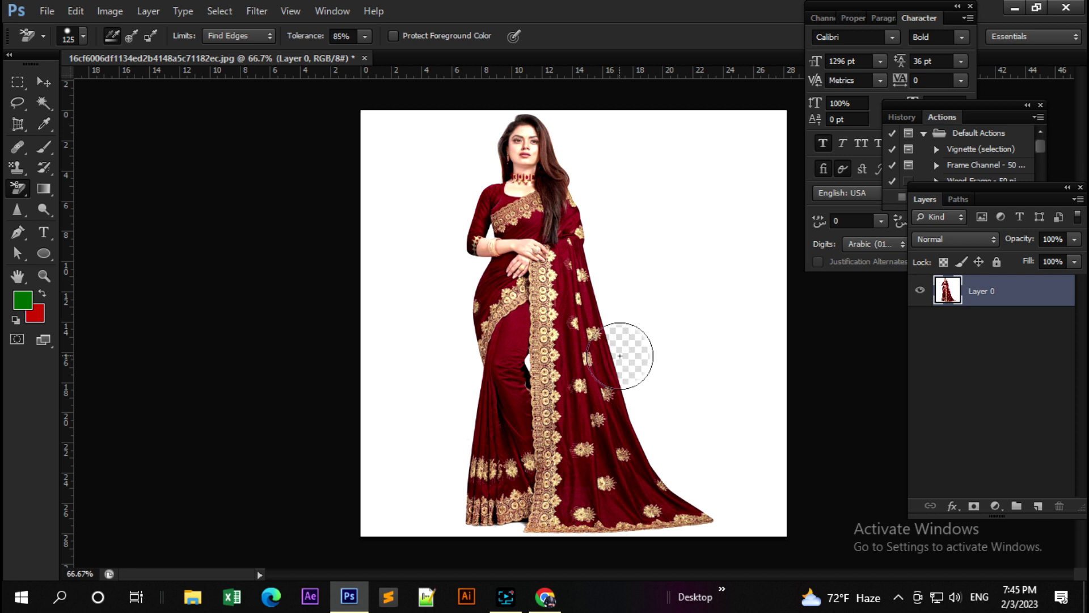
pyautogui.moveTo(620, 356); pyautogui.dragTo(596, 269)
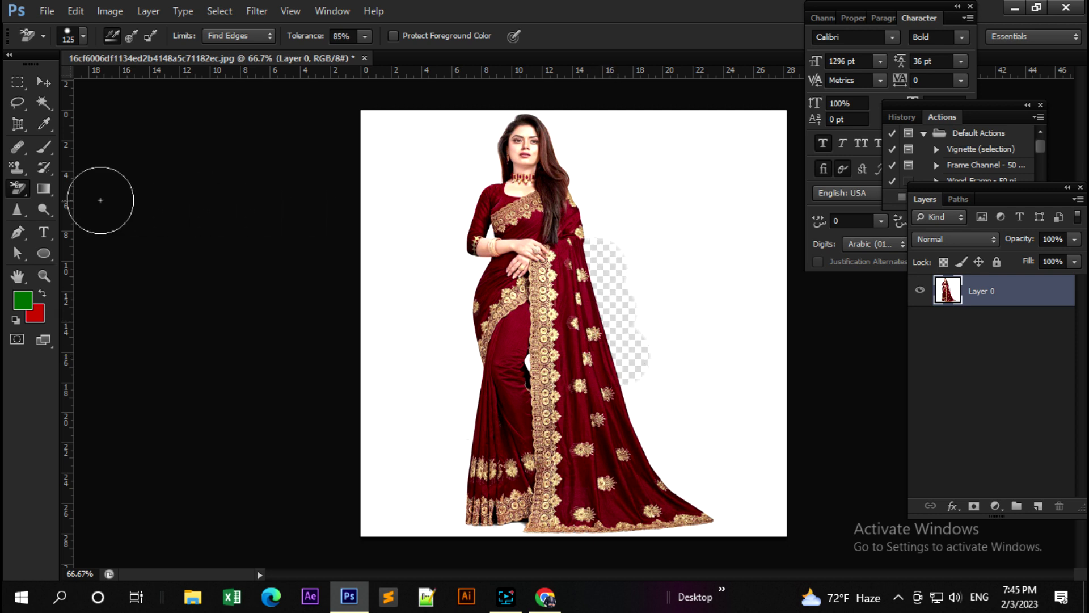
# Try the standard eraser beside the hair, undo it, and return to the Background Eraser
pyautogui.rightClick(22, 186)
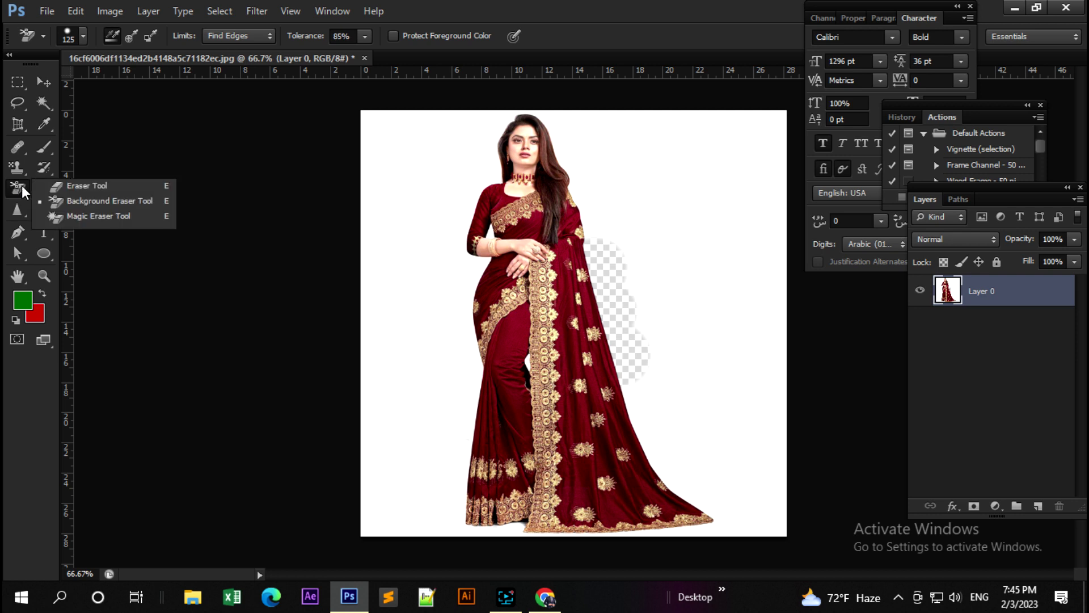
pyautogui.click(82, 185)
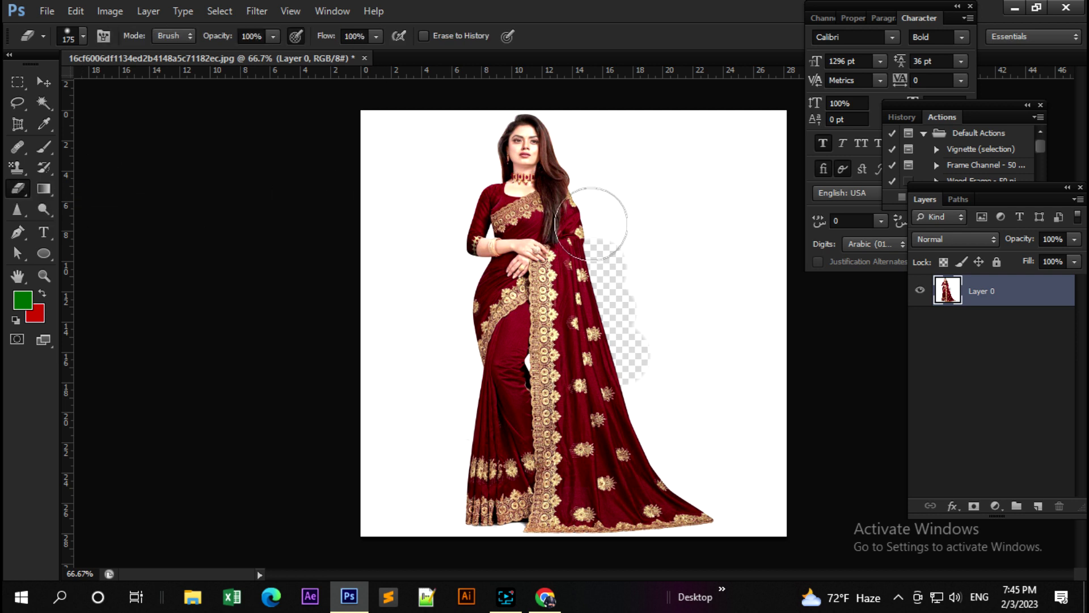
pyautogui.moveTo(602, 198); pyautogui.dragTo(567, 213)
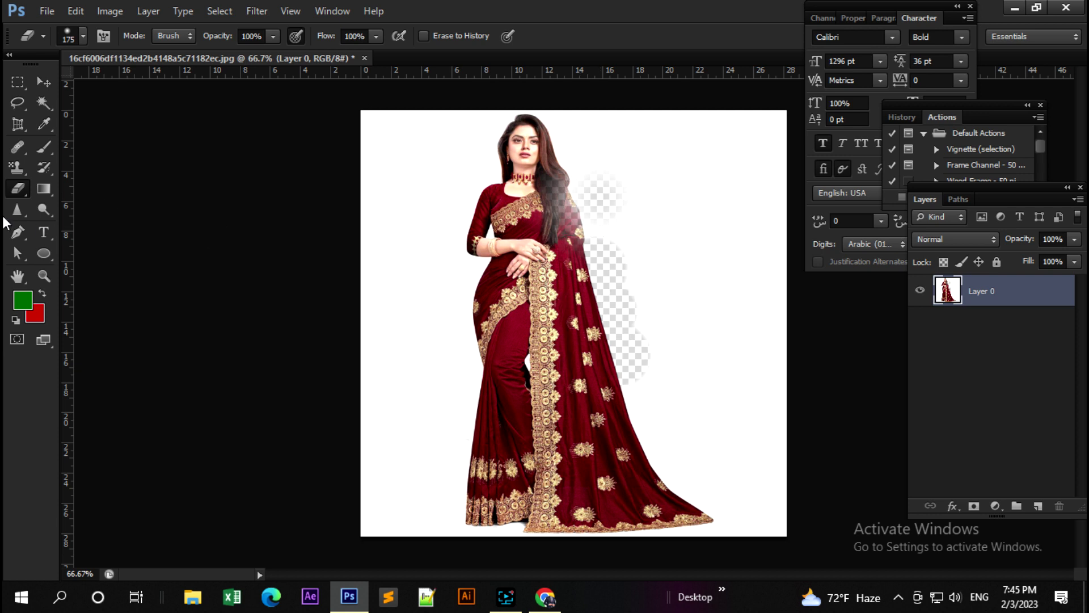
pyautogui.hotkey('ctrl', 'z')
pyautogui.rightClick(23, 187)
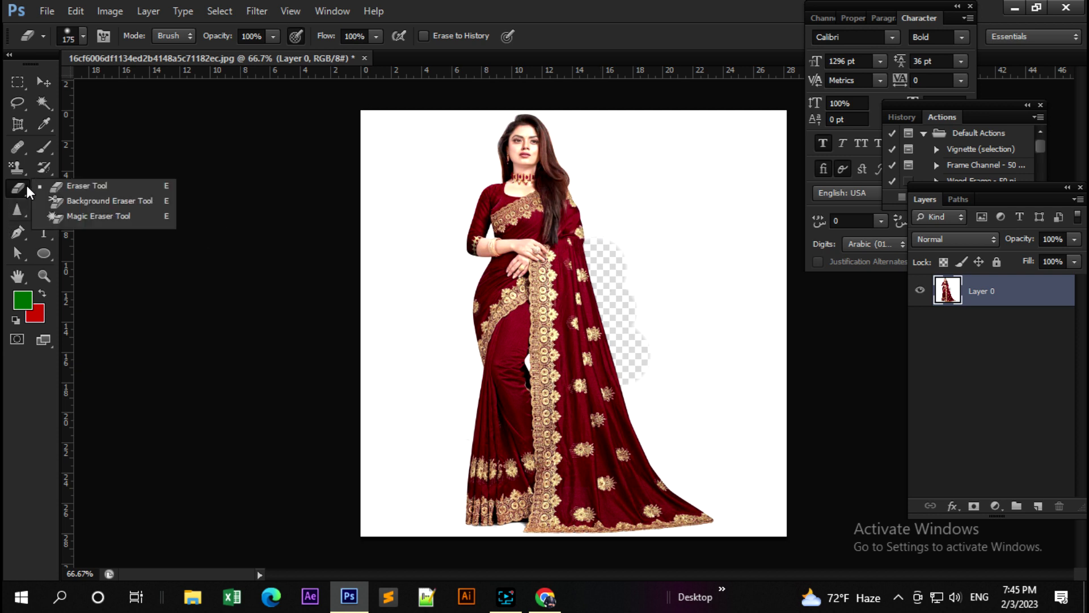
pyautogui.click(87, 199)
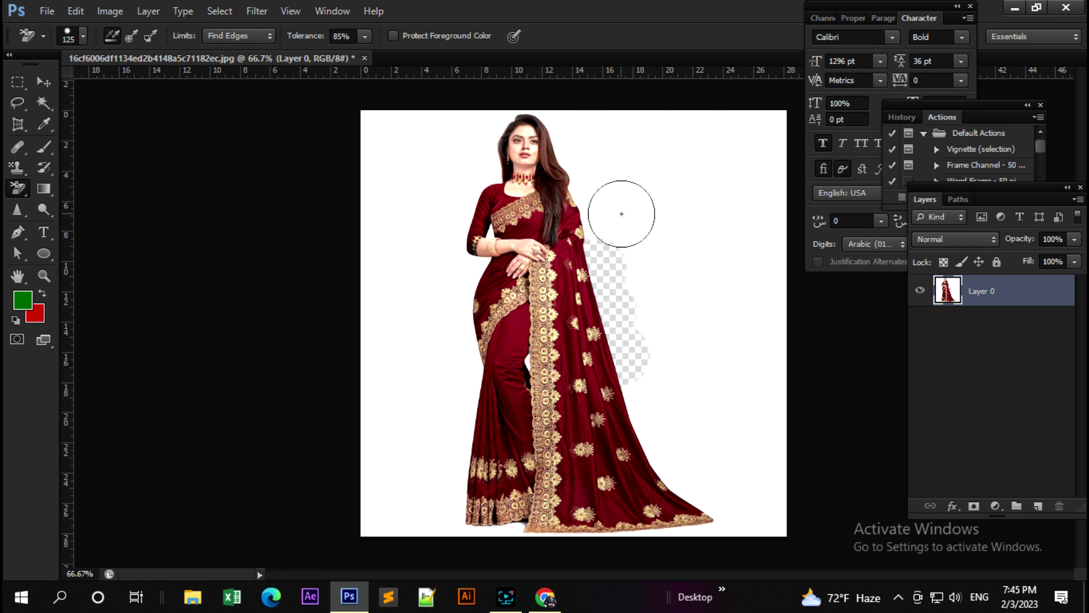
# Clear the white background beside the hair and down the woman's left side
pyautogui.click(577, 191)
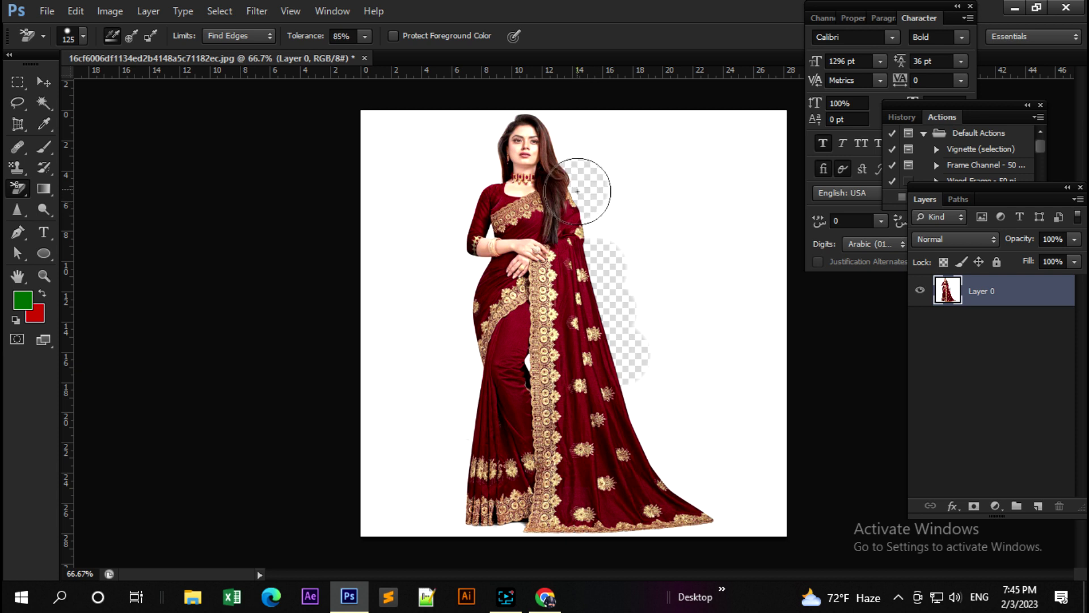
pyautogui.moveTo(577, 192); pyautogui.dragTo(607, 219)
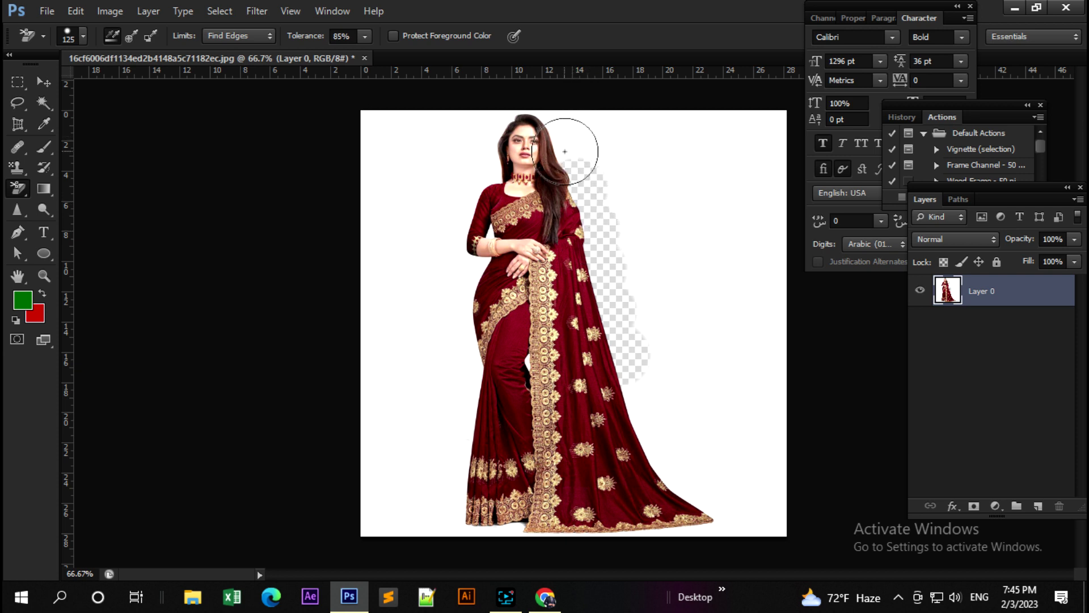
pyautogui.moveTo(565, 151)
pyautogui.mouseDown()
pyautogui.moveTo(550, 122)
pyautogui.moveTo(486, 110)
pyautogui.moveTo(479, 146)
pyautogui.moveTo(493, 173)
pyautogui.moveTo(471, 173)
pyautogui.mouseUp()
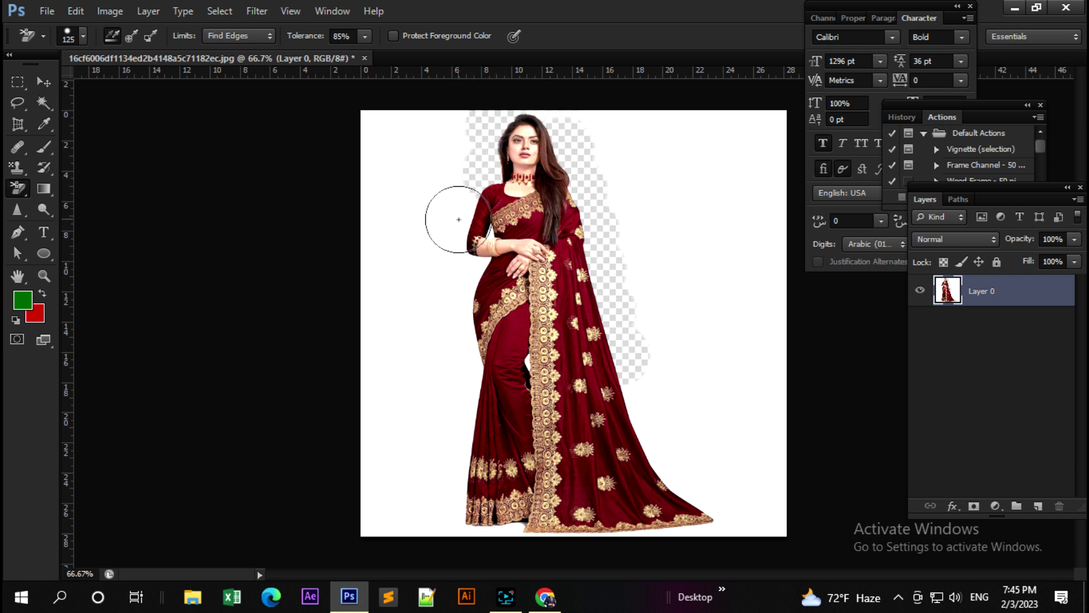
pyautogui.moveTo(459, 219); pyautogui.dragTo(451, 201)
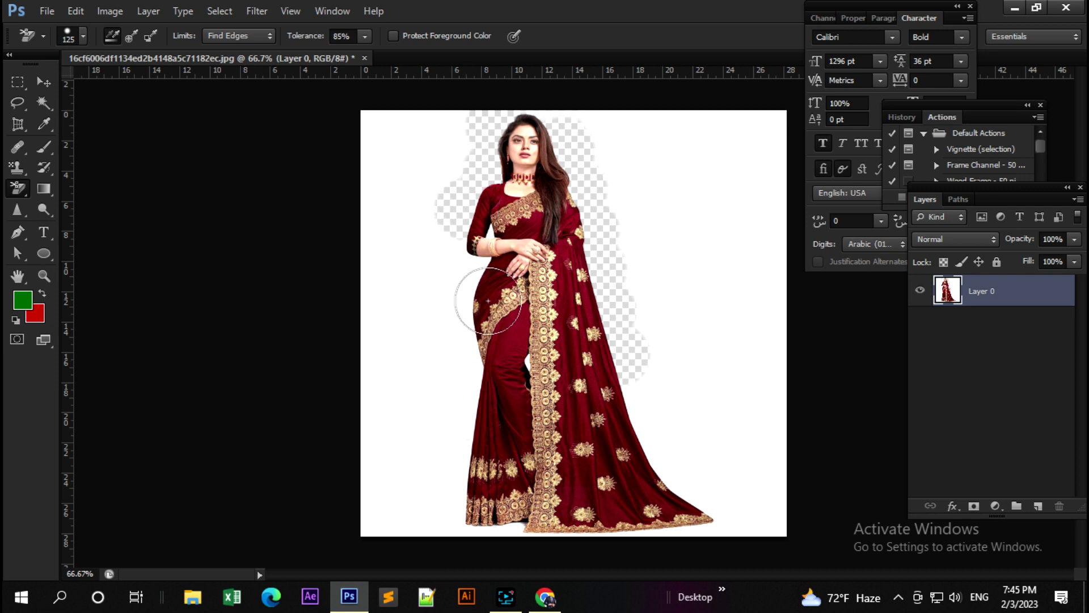
pyautogui.moveTo(487, 269); pyautogui.dragTo(454, 256)
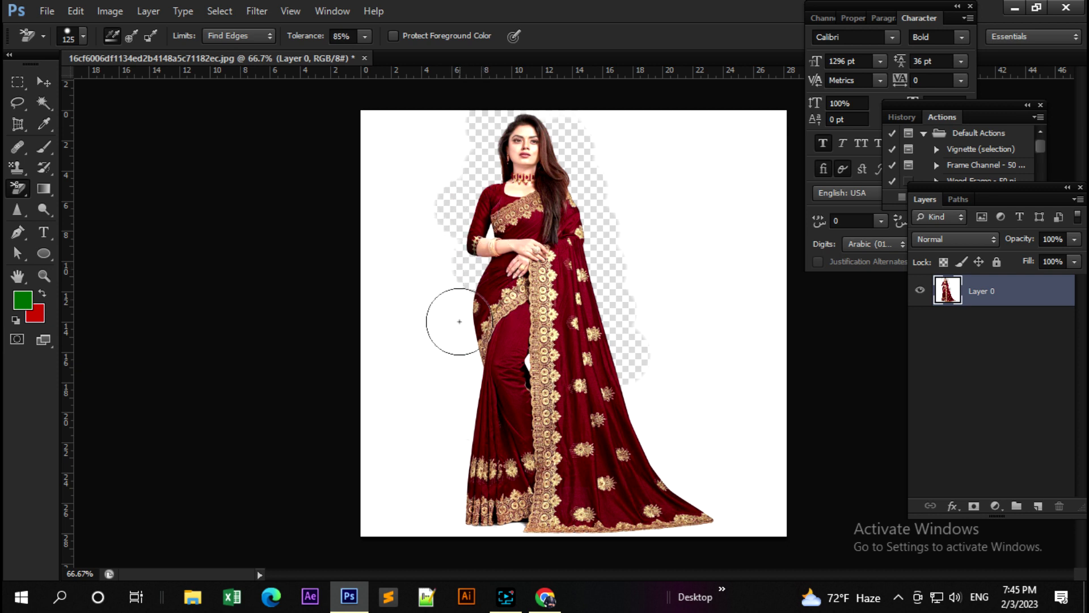
pyautogui.moveTo(457, 311); pyautogui.dragTo(454, 309)
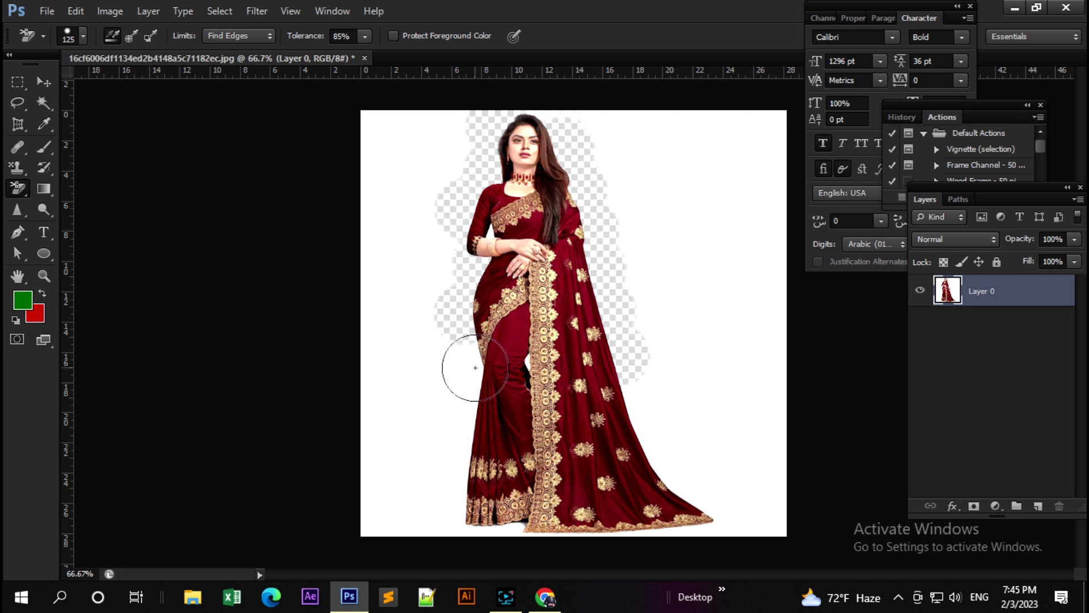
pyautogui.moveTo(475, 368)
pyautogui.mouseDown()
pyautogui.moveTo(461, 498)
pyautogui.moveTo(501, 529)
pyautogui.mouseUp()
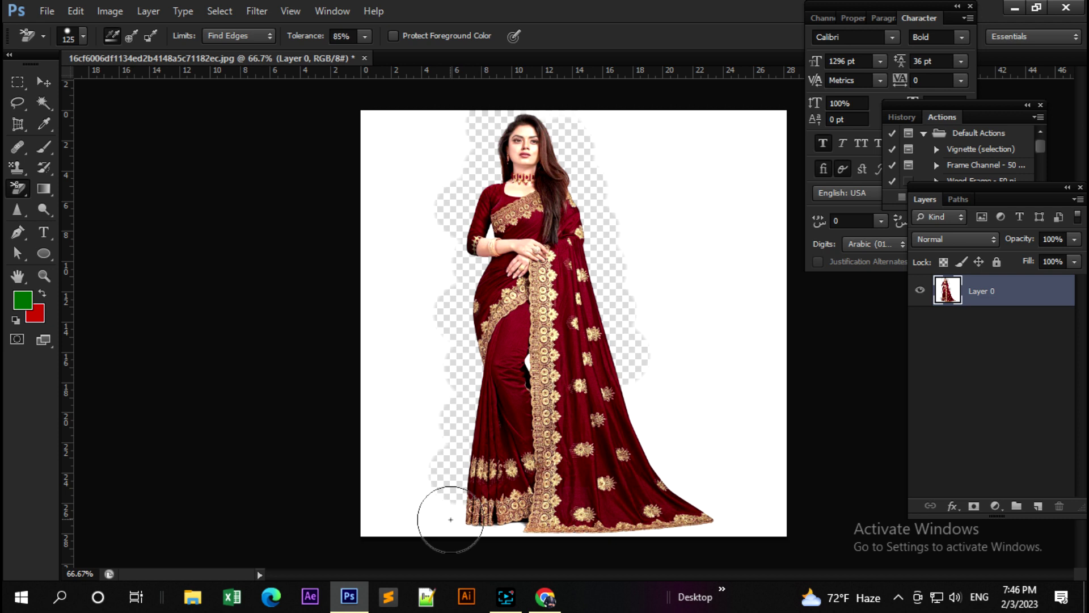
# Erase the white areas under the saree hem and along its right edge
pyautogui.click(501, 529)
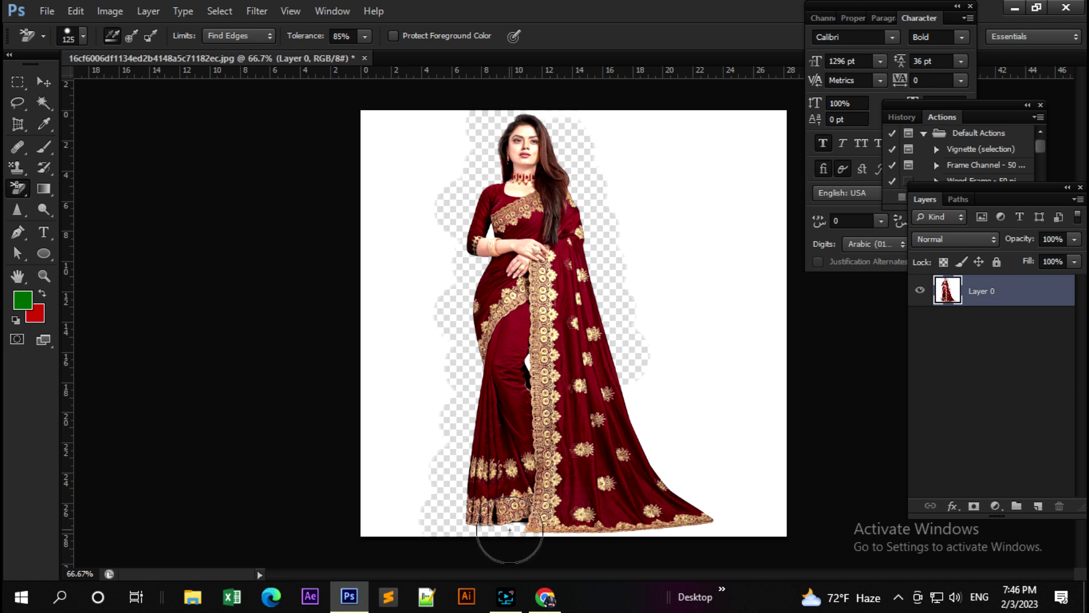
pyautogui.moveTo(685, 533); pyautogui.dragTo(633, 537)
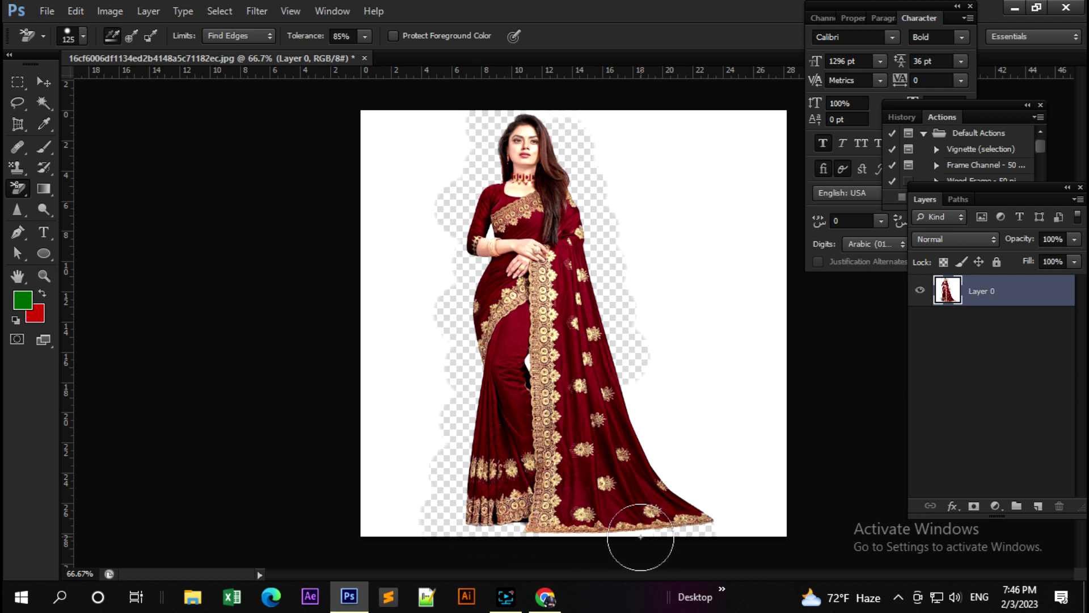
pyautogui.click(734, 519)
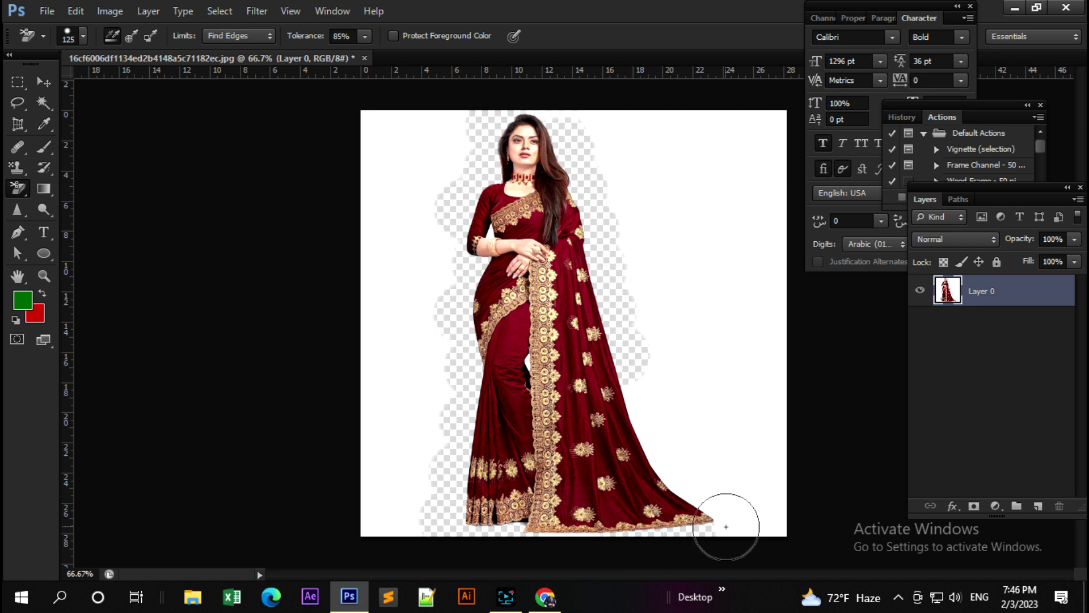
pyautogui.moveTo(692, 495)
pyautogui.mouseDown()
pyautogui.moveTo(628, 385)
pyautogui.moveTo(631, 400)
pyautogui.mouseUp()
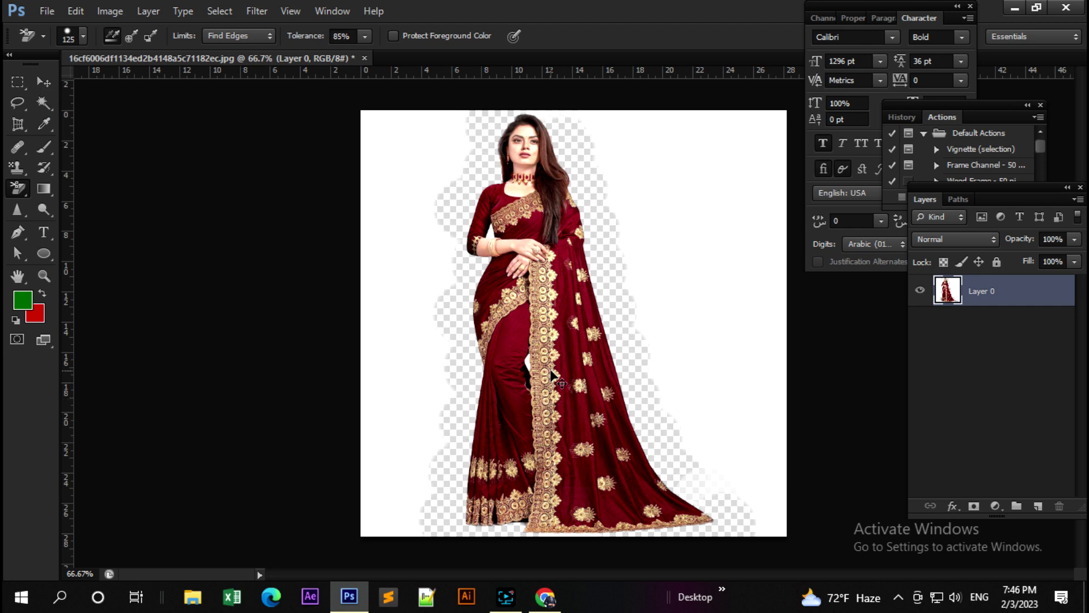
# Zoom in on the saree fold and shrink the Background Eraser brush to 25
pyautogui.scroll(1, 551, 372)
pyautogui.scroll(3, 551, 371)
pyautogui.scroll(3, 553, 374)
pyautogui.scroll(3, 551, 372)
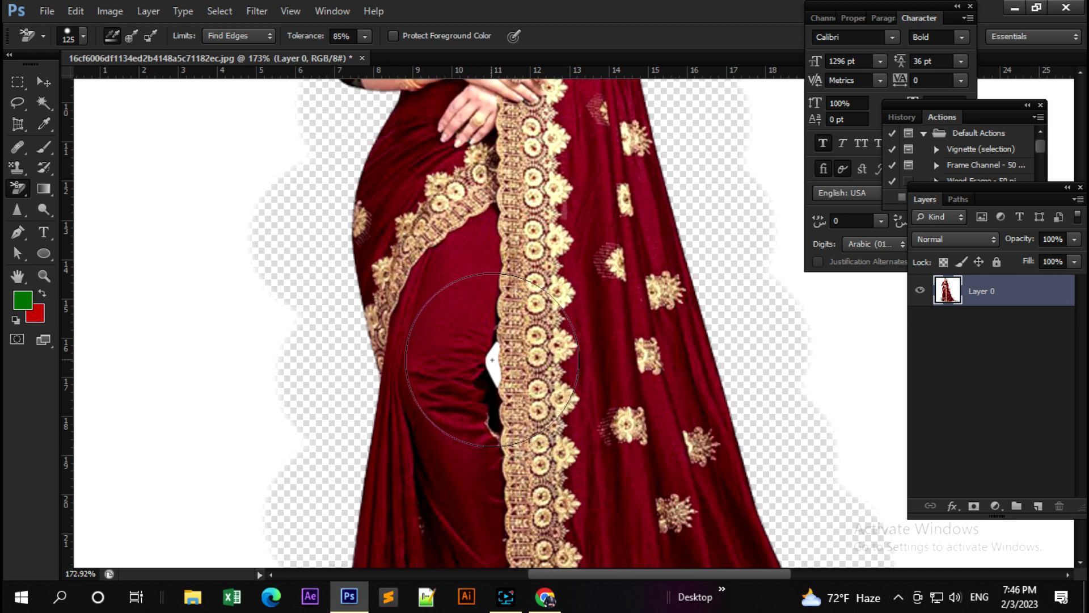
pyautogui.press('[')
pyautogui.press('[')
pyautogui.press('[')
pyautogui.press('[')
pyautogui.press('[')
pyautogui.press('[')
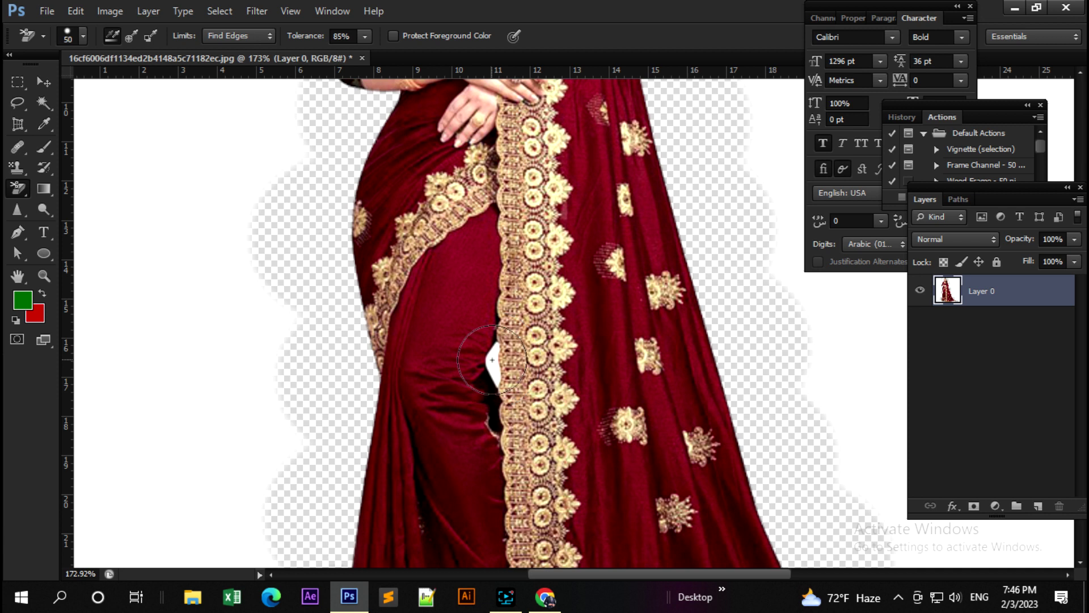
pyautogui.press('[')
pyautogui.press('[')
pyautogui.press('[')
pyautogui.press('[')
pyautogui.press('[')
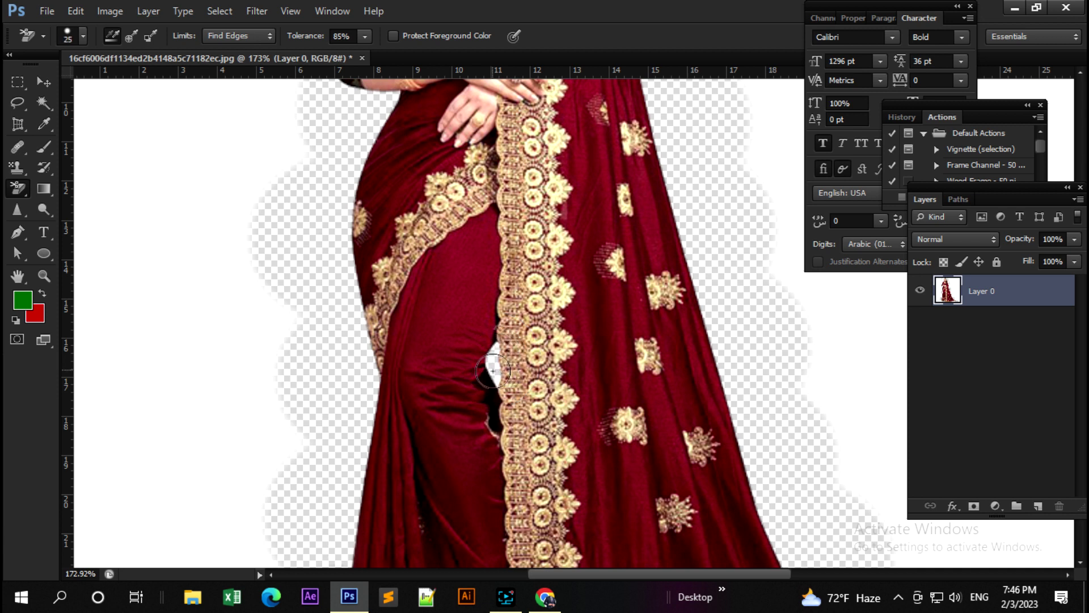
pyautogui.scroll(2, 496, 375)
pyautogui.scroll(3, 465, 334)
pyautogui.scroll(3, 431, 290)
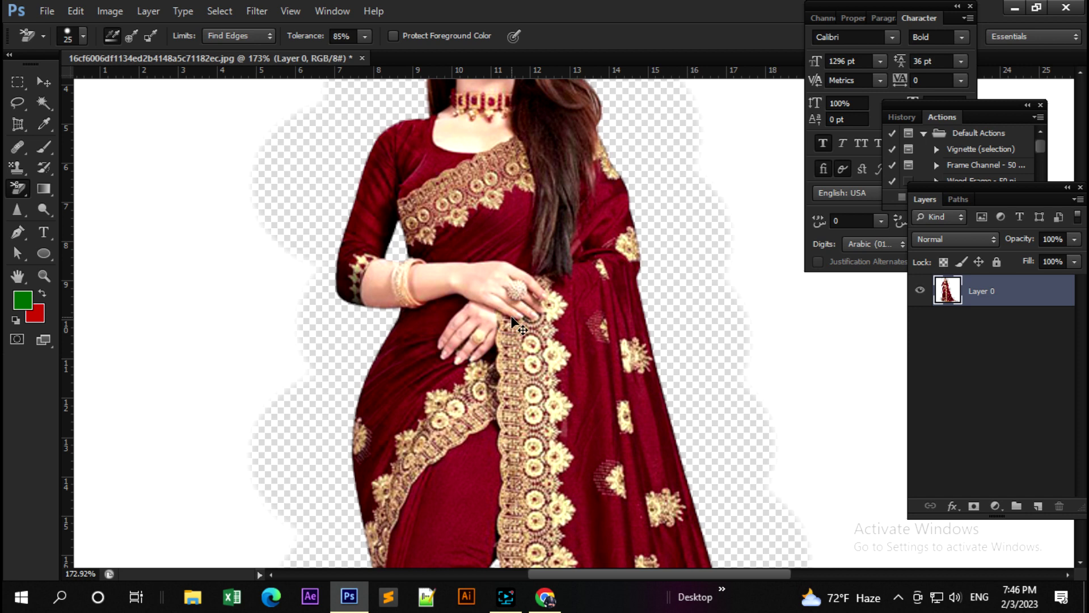
pyautogui.scroll(-3, 517, 329)
pyautogui.scroll(-2, 513, 338)
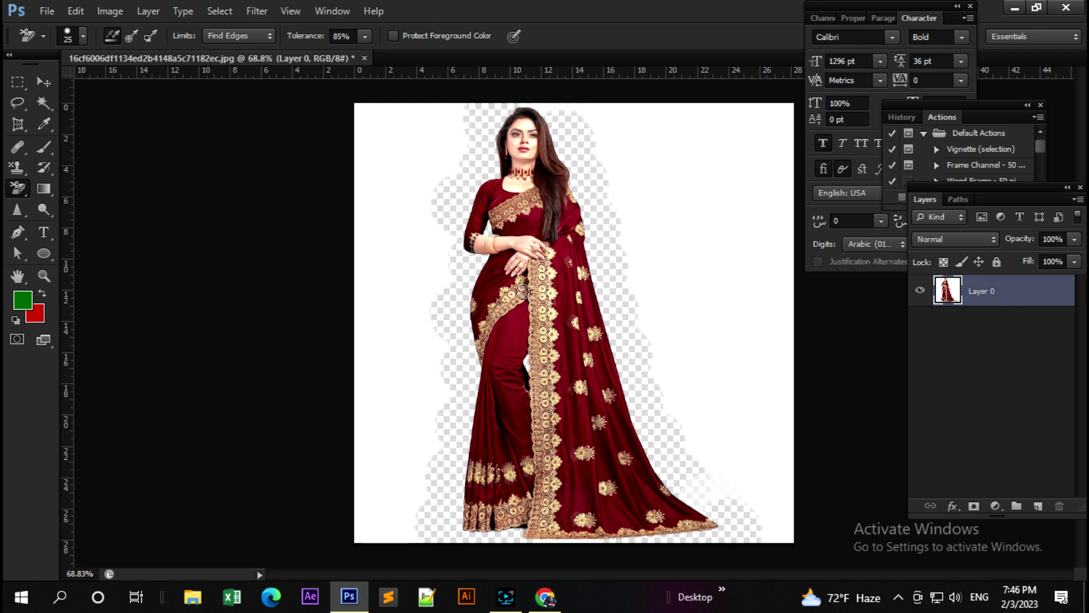
# Nudge the layer slightly with the Move Tool and adjust the zoom
pyautogui.click(44, 82)
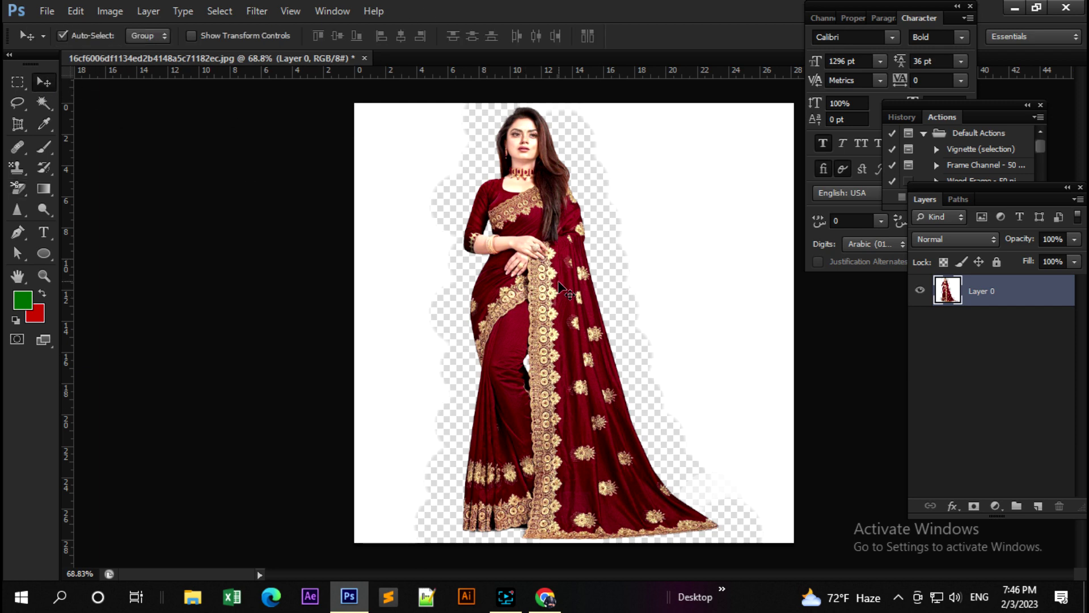
pyautogui.moveTo(560, 285)
pyautogui.mouseDown()
pyautogui.moveTo(530, 293)
pyautogui.moveTo(571, 276)
pyautogui.moveTo(556, 272)
pyautogui.mouseUp()
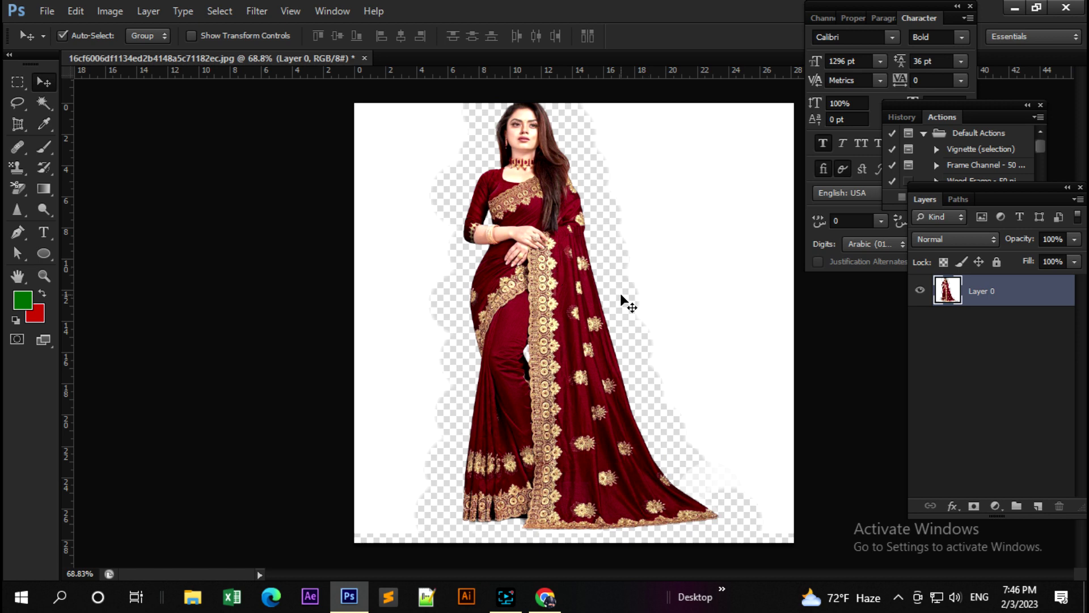
pyautogui.scroll(2, 622, 296)
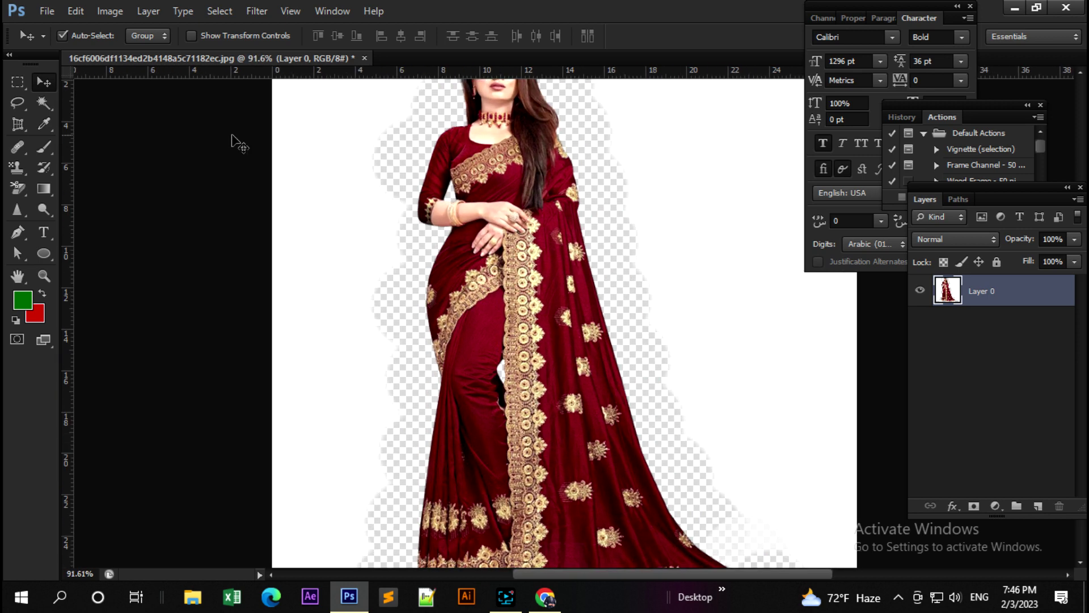
pyautogui.scroll(-2, 485, 326)
pyautogui.scroll(2, 479, 323)
pyautogui.scroll(1, 482, 330)
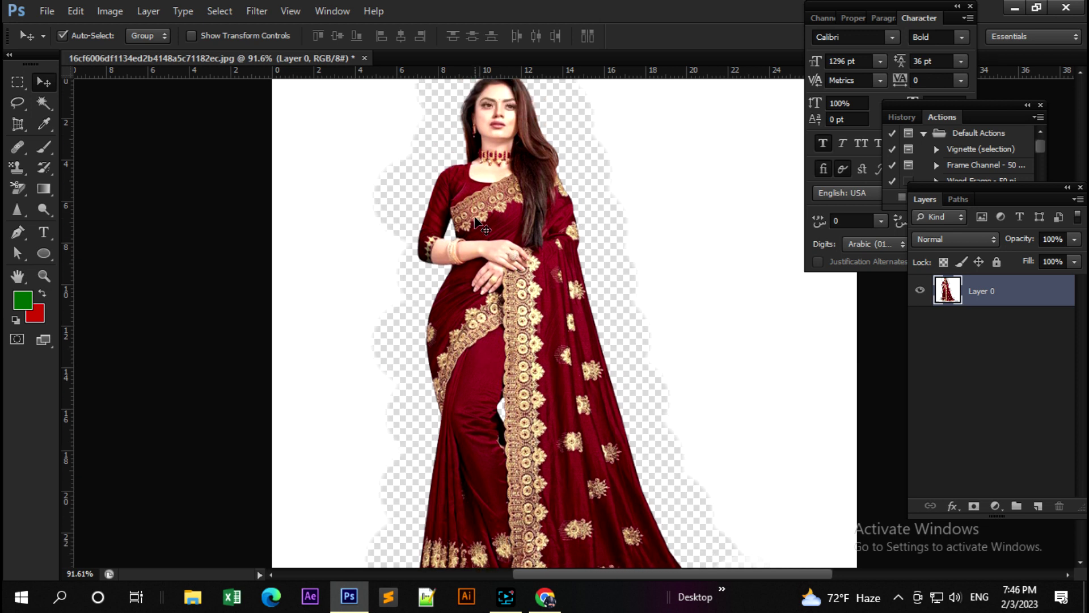
pyautogui.scroll(1, 510, 386)
pyautogui.scroll(-2, 542, 437)
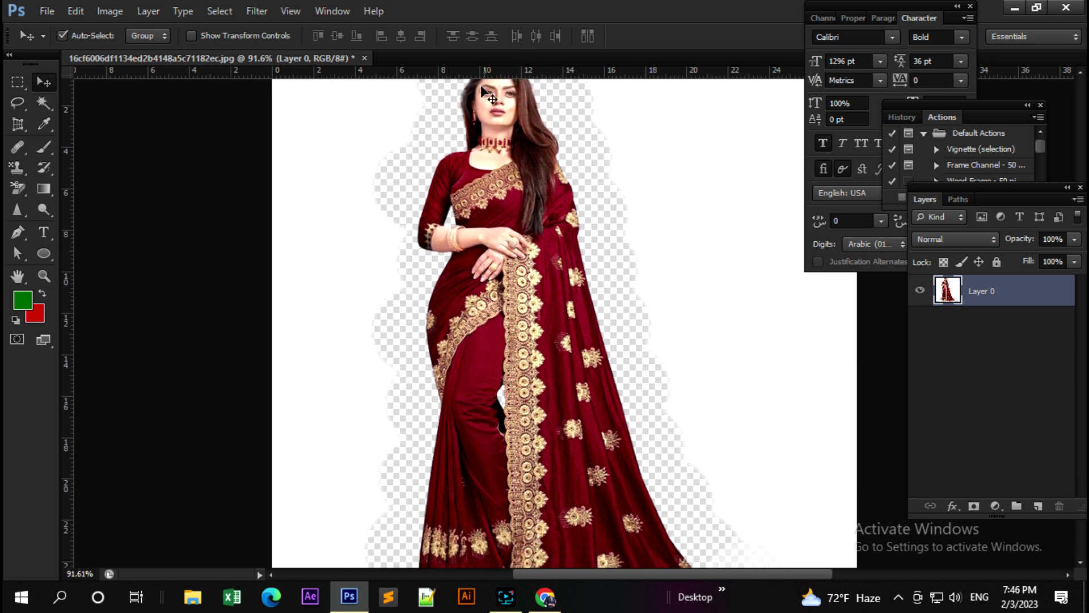
# Erase the large white areas right and lower-left of the woman with the plain eraser
pyautogui.moveTo(20, 191); pyautogui.dragTo(83, 188)
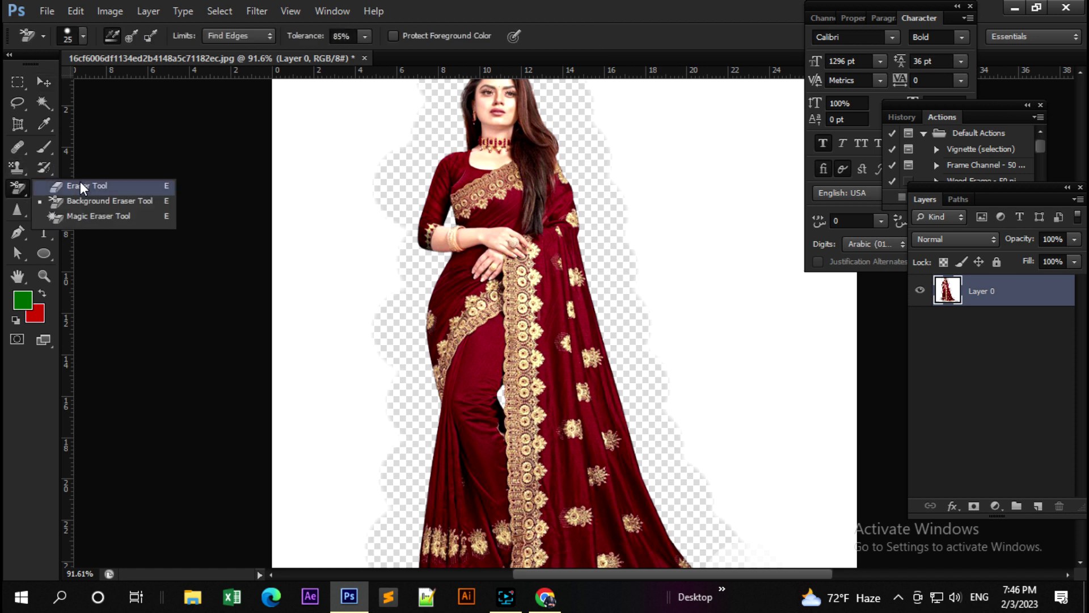
pyautogui.click(84, 187)
pyautogui.moveTo(686, 194)
pyautogui.mouseDown()
pyautogui.moveTo(652, 158)
pyautogui.moveTo(661, 267)
pyautogui.mouseUp()
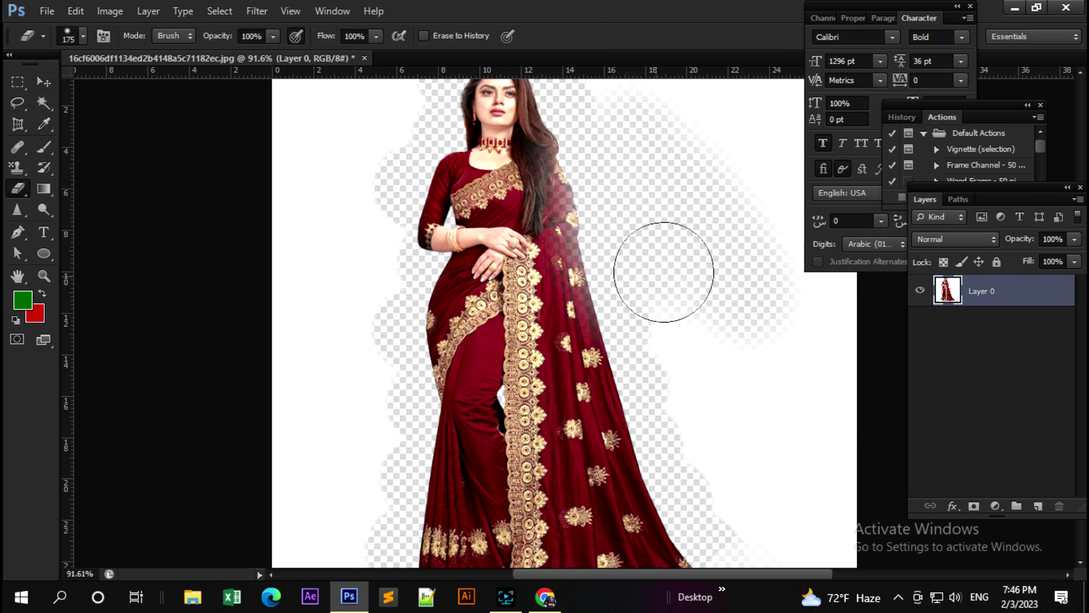
pyautogui.hotkey('ctrl', 'z')
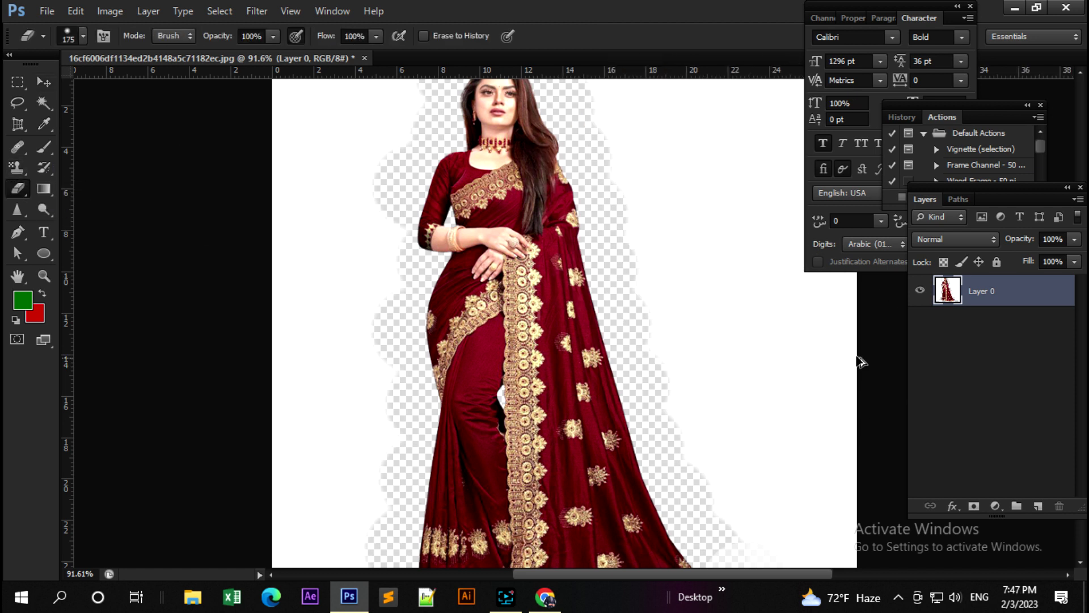
pyautogui.moveTo(788, 426)
pyautogui.mouseDown()
pyautogui.moveTo(693, 316)
pyautogui.moveTo(644, 117)
pyautogui.moveTo(754, 107)
pyautogui.moveTo(814, 360)
pyautogui.moveTo(810, 511)
pyautogui.moveTo(705, 357)
pyautogui.moveTo(761, 513)
pyautogui.moveTo(839, 389)
pyautogui.moveTo(802, 134)
pyautogui.moveTo(657, 97)
pyautogui.moveTo(629, 152)
pyautogui.mouseUp()
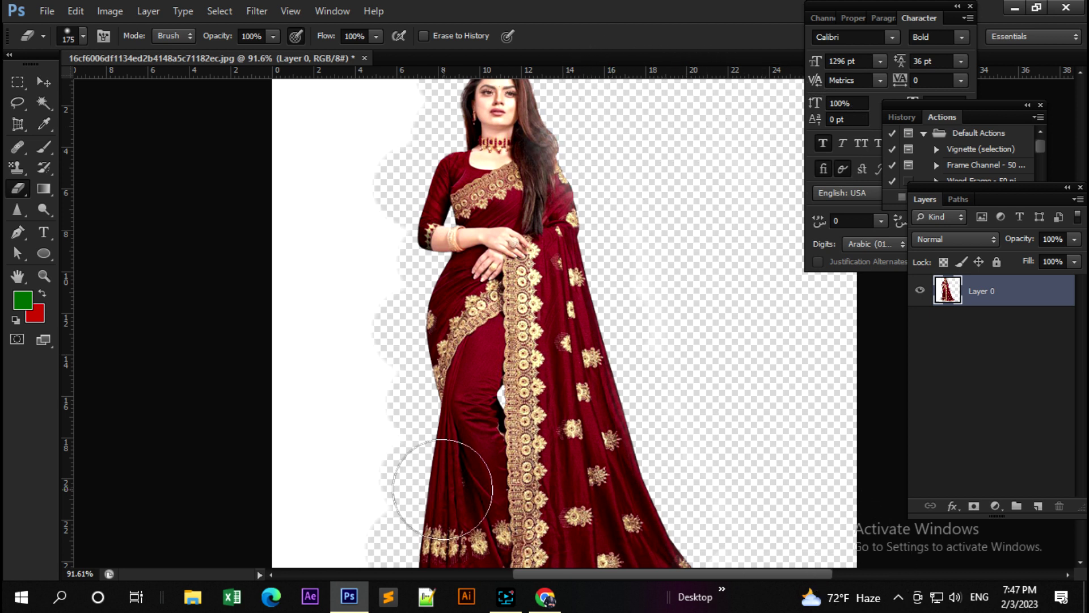
pyautogui.moveTo(441, 477)
pyautogui.mouseDown()
pyautogui.moveTo(363, 200)
pyautogui.moveTo(382, 110)
pyautogui.moveTo(260, 499)
pyautogui.moveTo(282, 189)
pyautogui.moveTo(335, 84)
pyautogui.moveTo(364, 92)
pyautogui.moveTo(352, 121)
pyautogui.mouseUp()
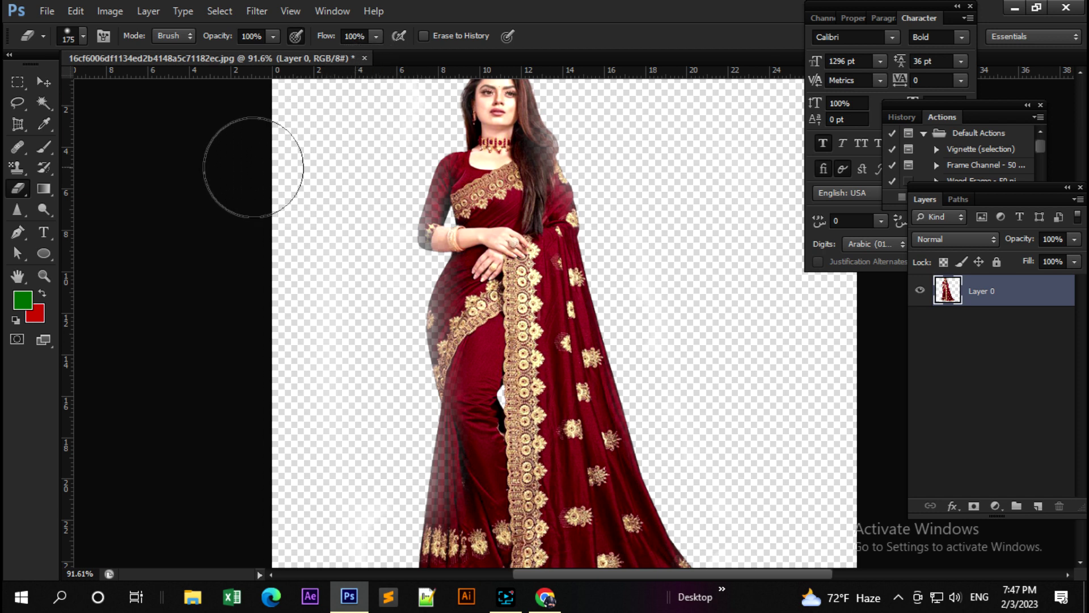
# Shift the woman's image to the right and return to a larger plain eraser
pyautogui.click(44, 81)
pyautogui.moveTo(564, 231)
pyautogui.mouseDown()
pyautogui.moveTo(636, 237)
pyautogui.moveTo(522, 263)
pyautogui.moveTo(624, 239)
pyautogui.moveTo(592, 253)
pyautogui.moveTo(622, 254)
pyautogui.mouseUp()
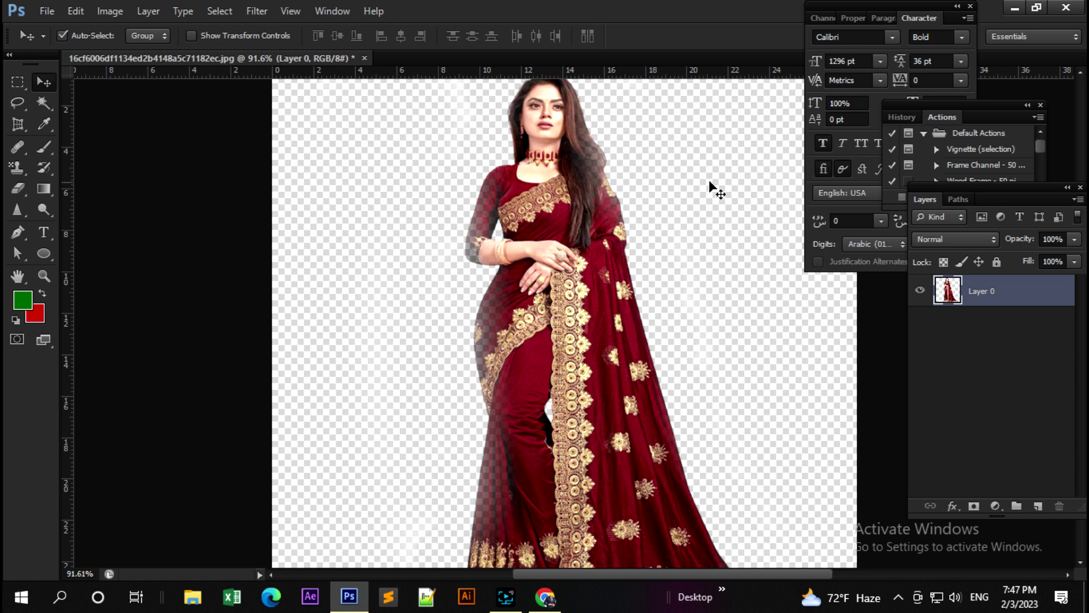
pyautogui.click(19, 189)
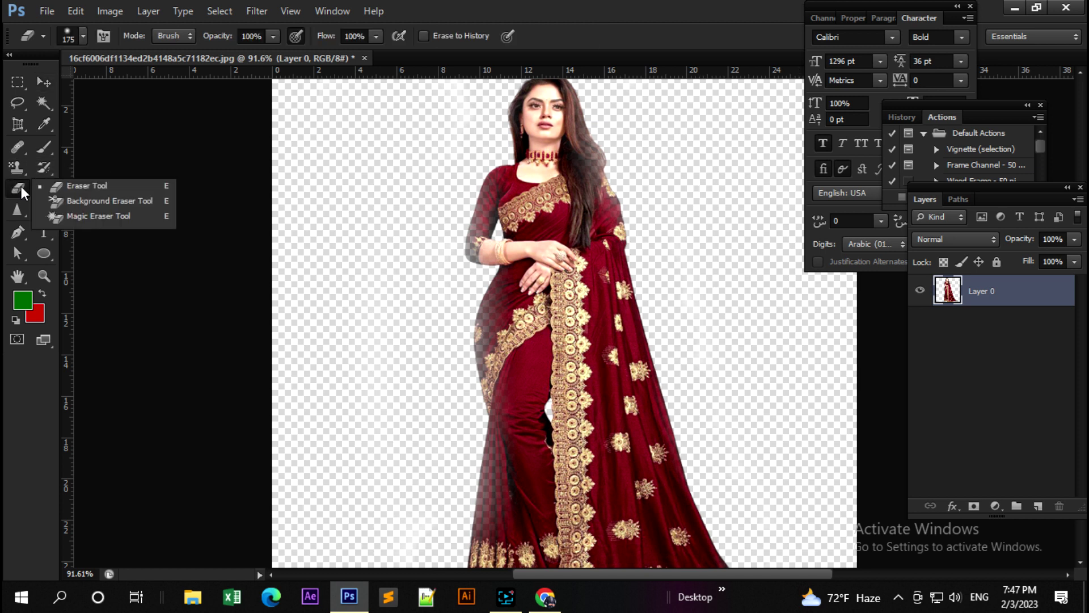
pyautogui.click(79, 182)
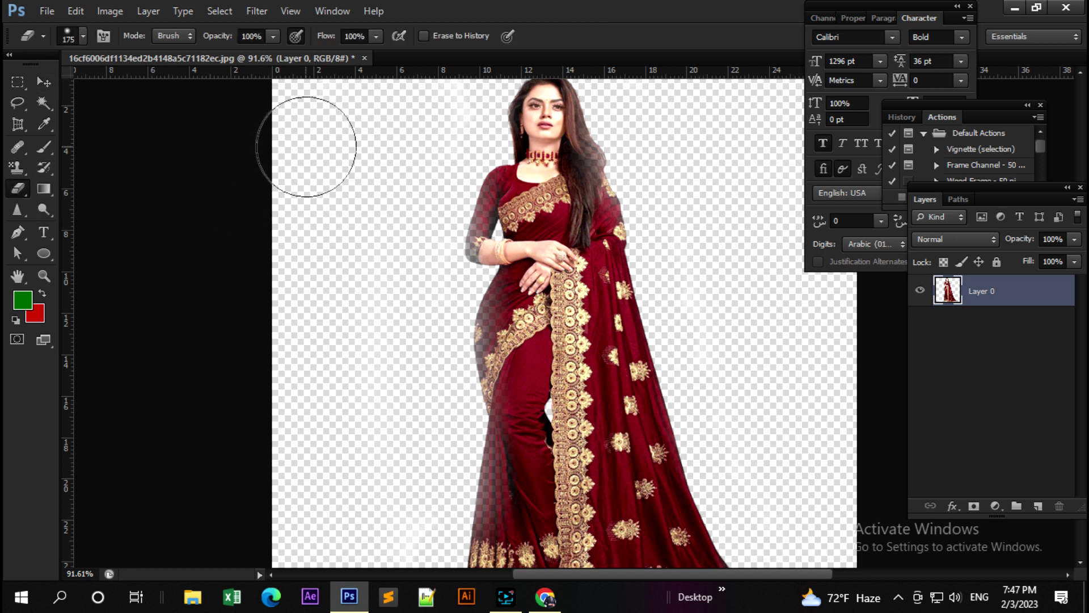
pyautogui.press(']')
pyautogui.press(']')
pyautogui.press(']')
pyautogui.press(']')
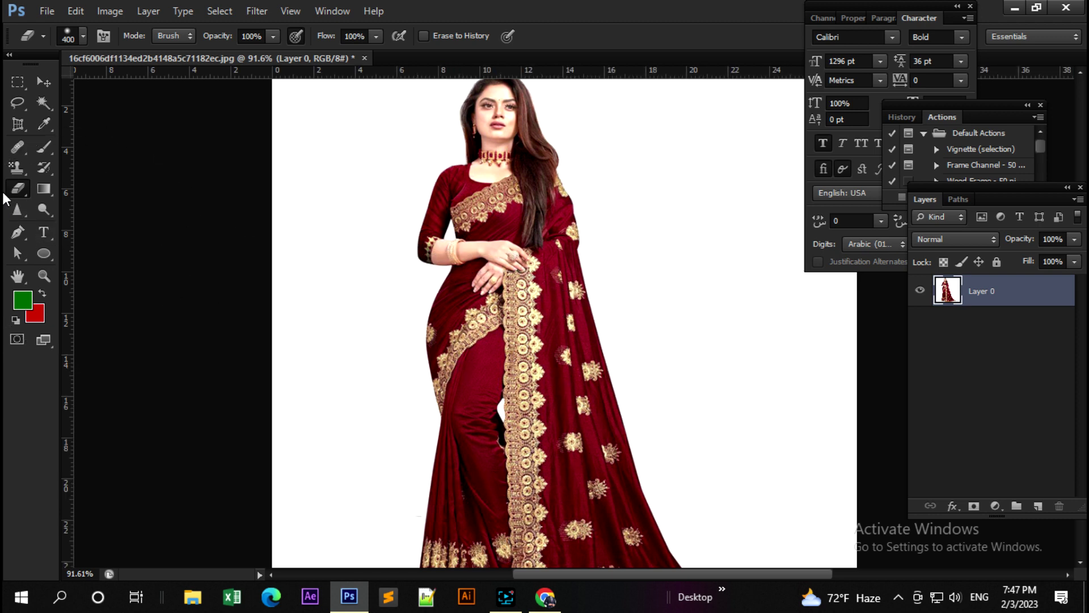
# Switch to the Magic Eraser Tool at tolerance 100 with contiguous erasing
pyautogui.rightClick(18, 189)
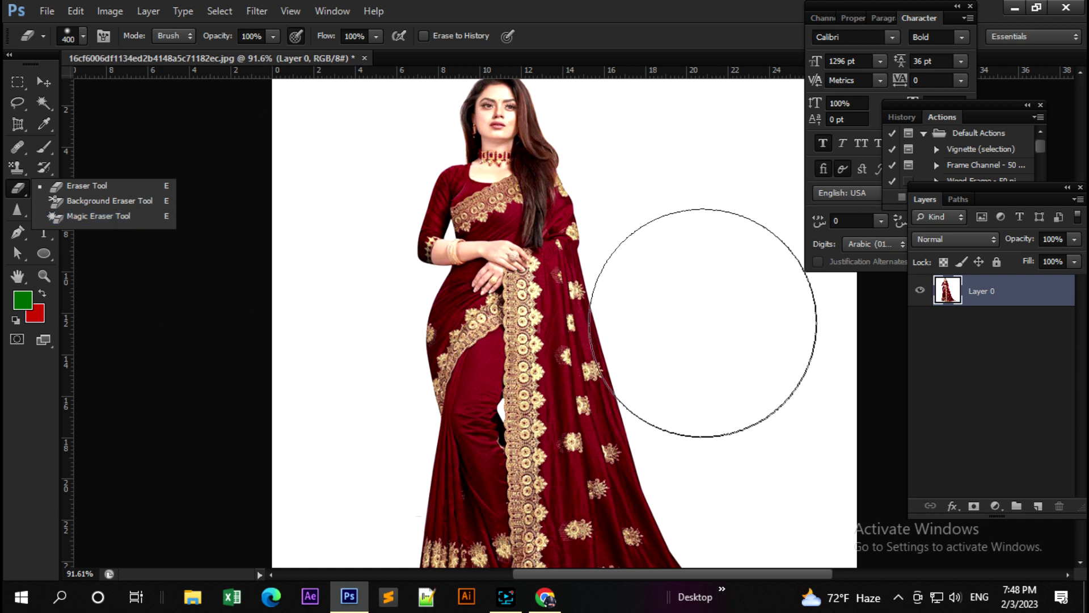
pyautogui.press('[')
pyautogui.press('[')
pyautogui.press('[')
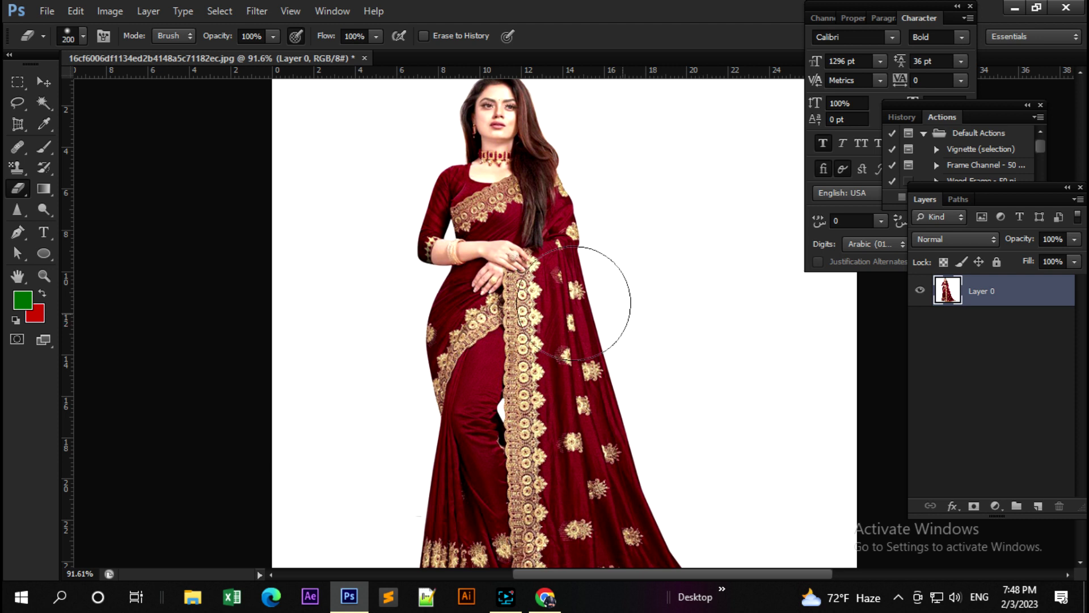
pyautogui.rightClick(17, 193)
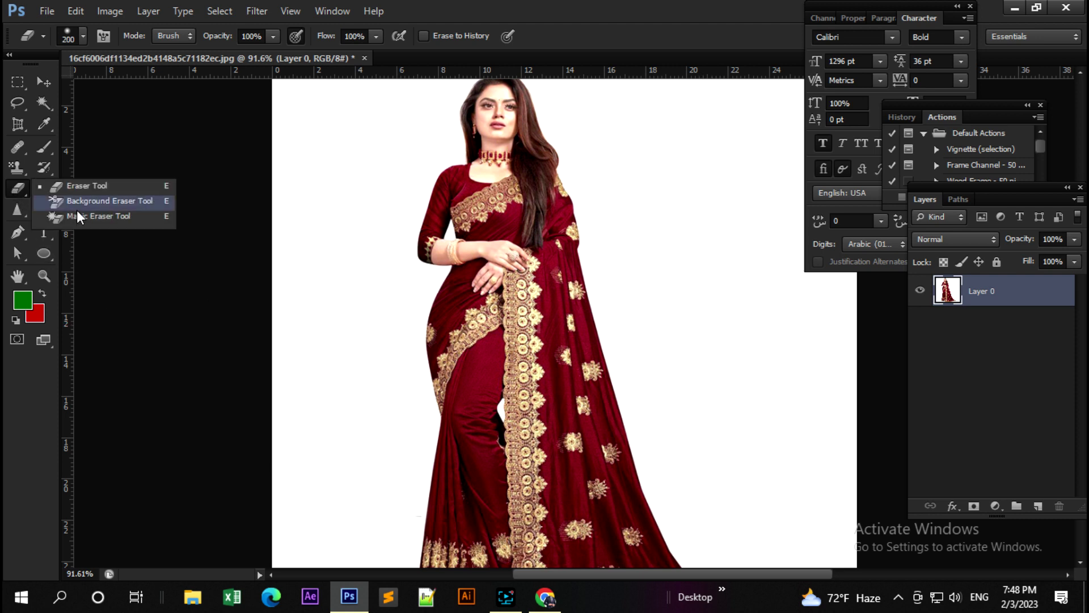
pyautogui.click(107, 224)
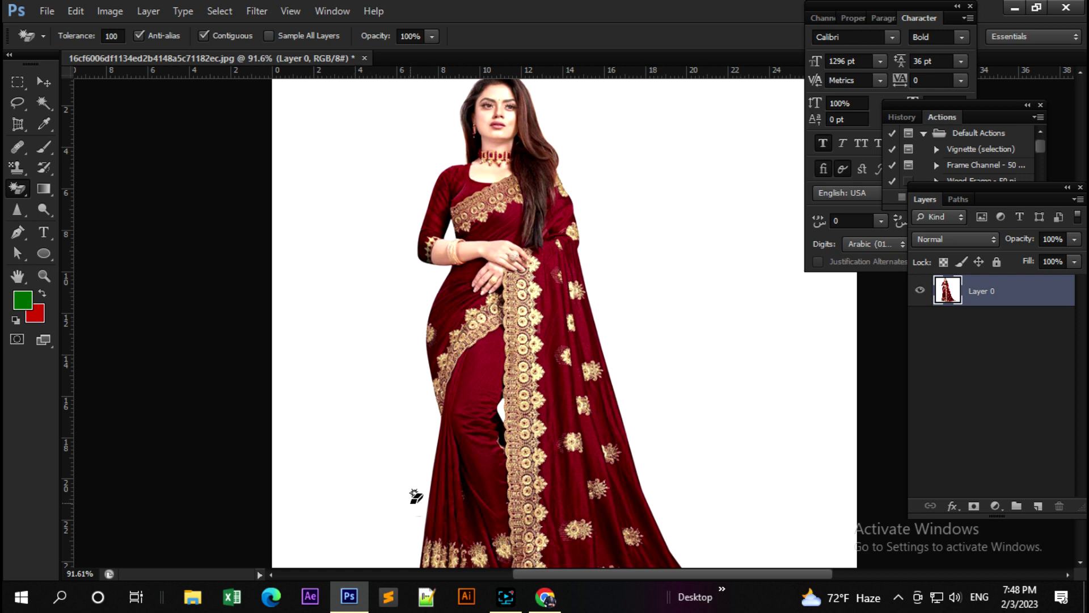
pyautogui.press('Print')
# Capture the canvas in Lightshot and box the four white areas around the woman in red
pyautogui.moveTo(211, 36)
pyautogui.mouseDown()
pyautogui.moveTo(862, 469)
pyautogui.moveTo(964, 598)
pyautogui.mouseUp()
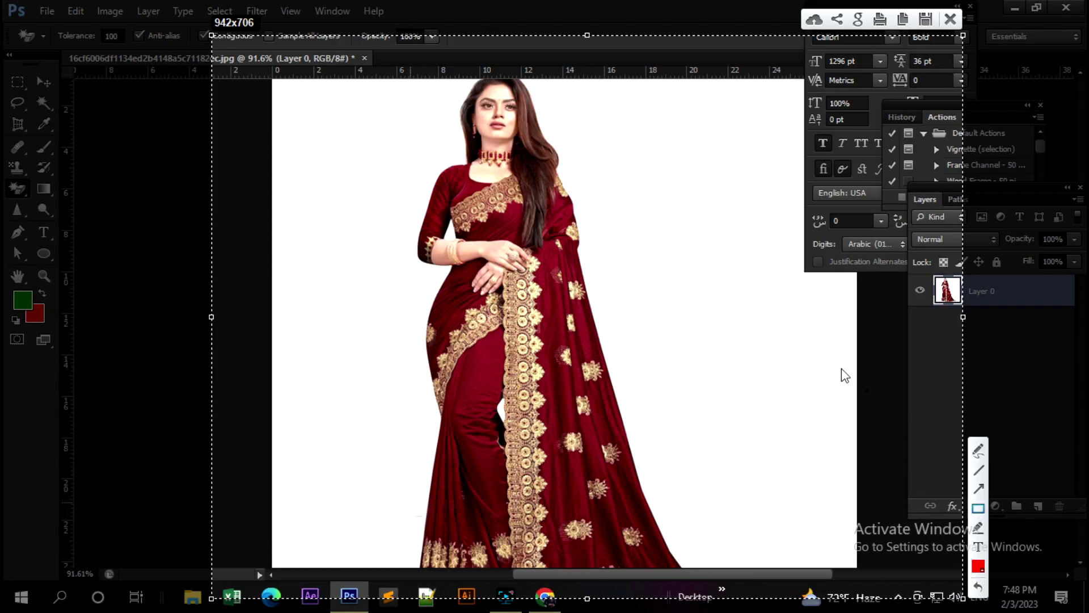
pyautogui.moveTo(642, 126); pyautogui.dragTo(773, 261)
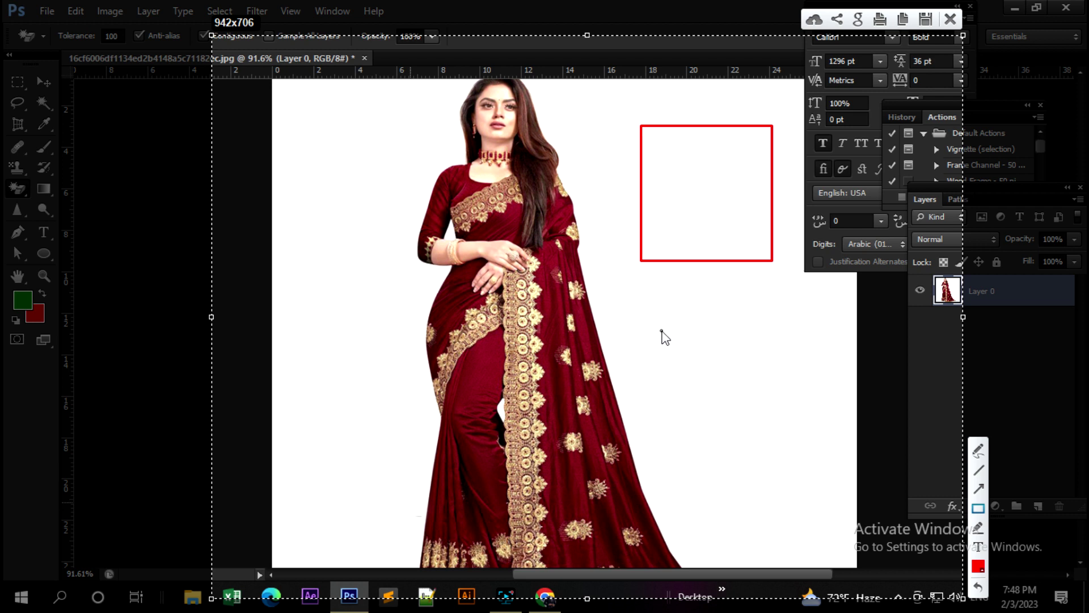
pyautogui.moveTo(661, 331); pyautogui.dragTo(866, 545)
pyautogui.moveTo(297, 86); pyautogui.dragTo(383, 338)
pyautogui.moveTo(301, 389)
pyautogui.mouseDown()
pyautogui.moveTo(382, 476)
pyautogui.moveTo(410, 530)
pyautogui.mouseUp()
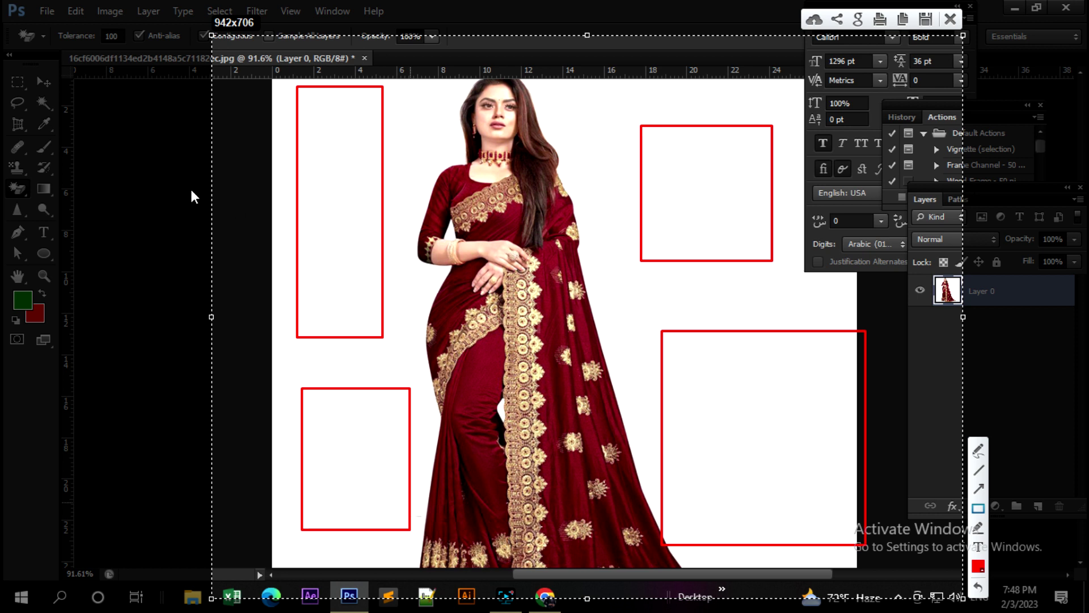
# Add smaller red marks inside the left, upper-right and lower-left boxes
pyautogui.moveTo(328, 177); pyautogui.dragTo(387, 184)
pyautogui.moveTo(666, 173); pyautogui.dragTo(734, 201)
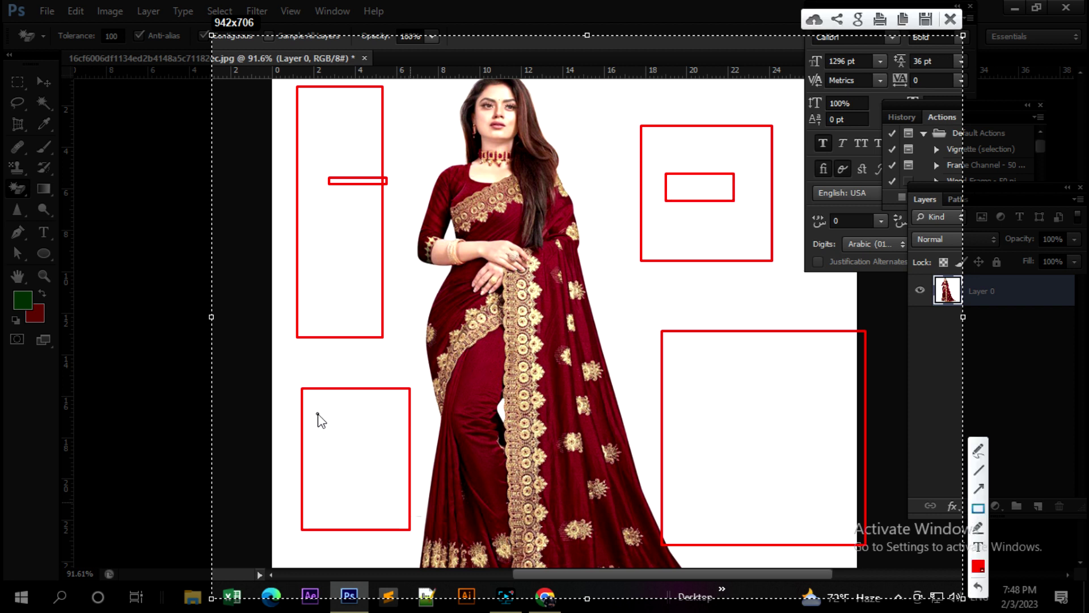
pyautogui.moveTo(318, 414); pyautogui.dragTo(362, 472)
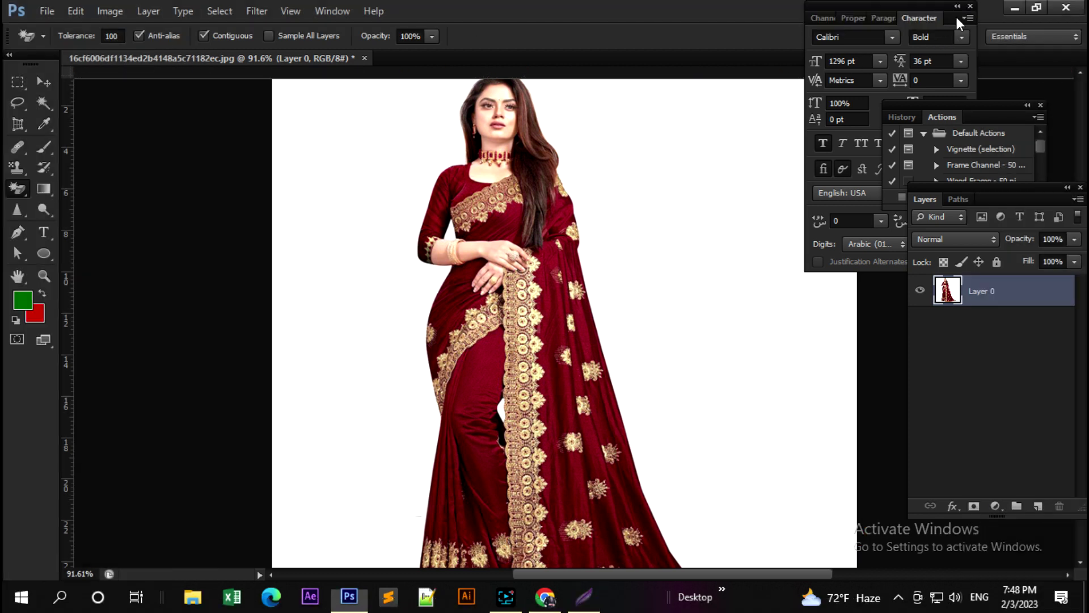
# Erase the white background around the woman with the Magic Eraser Tool
pyautogui.click(951, 19)
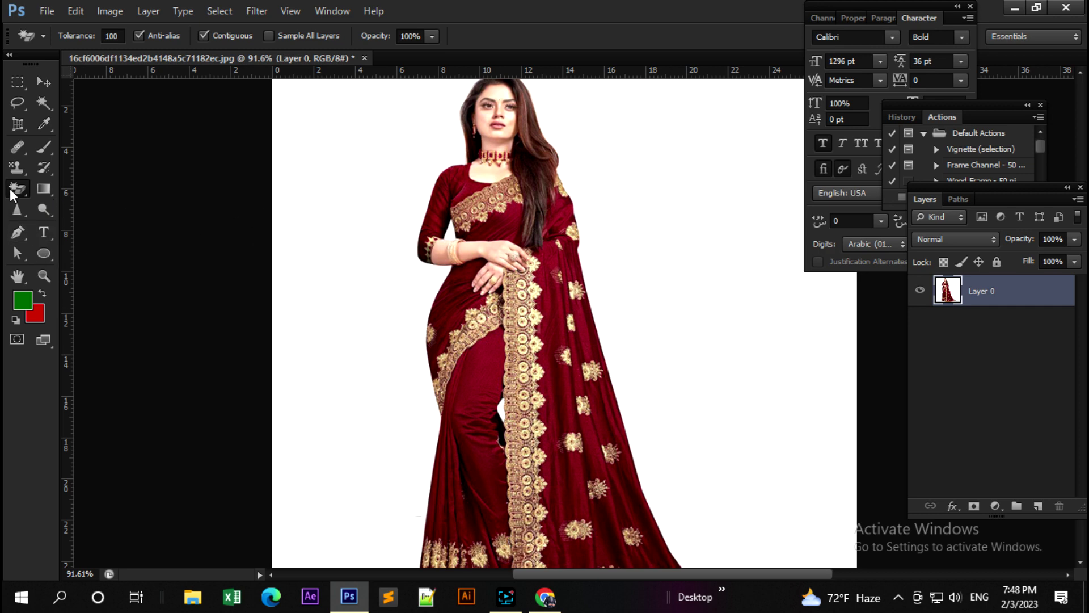
pyautogui.rightClick(11, 194)
pyautogui.click(66, 219)
pyautogui.click(327, 317)
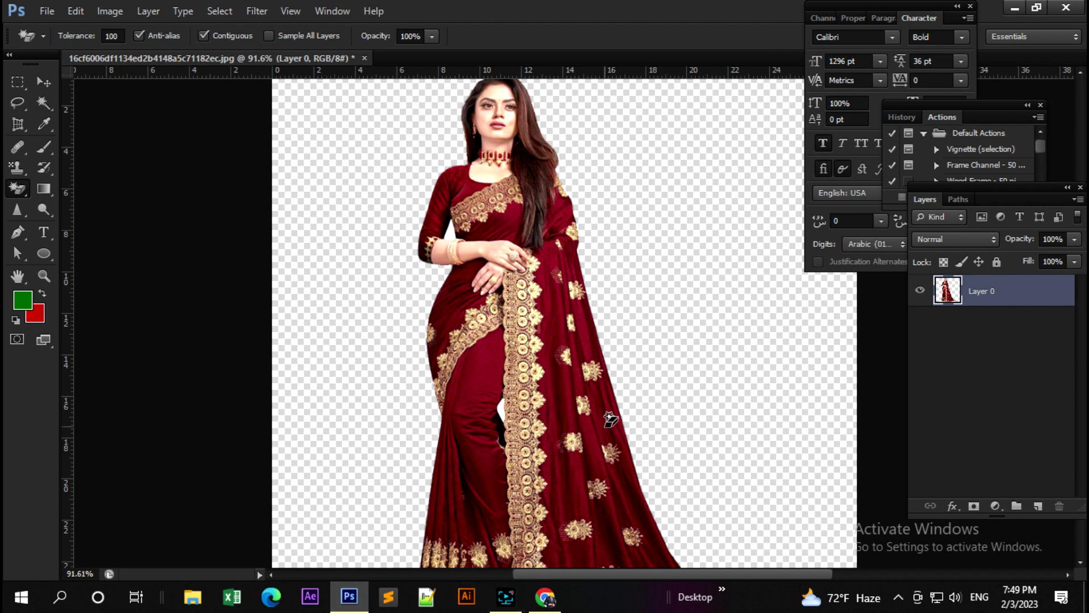
# Zoom in and erase the white gap by the forearm, undoing the accidental forearm erase
pyautogui.scroll(5, 610, 420)
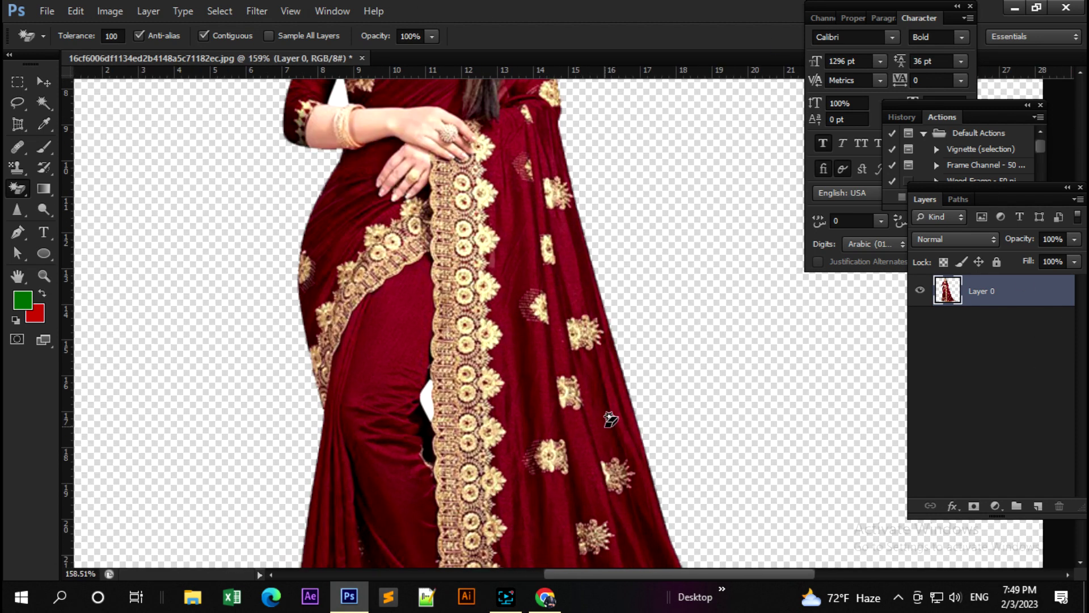
pyautogui.moveTo(276, 194); pyautogui.dragTo(505, 387)
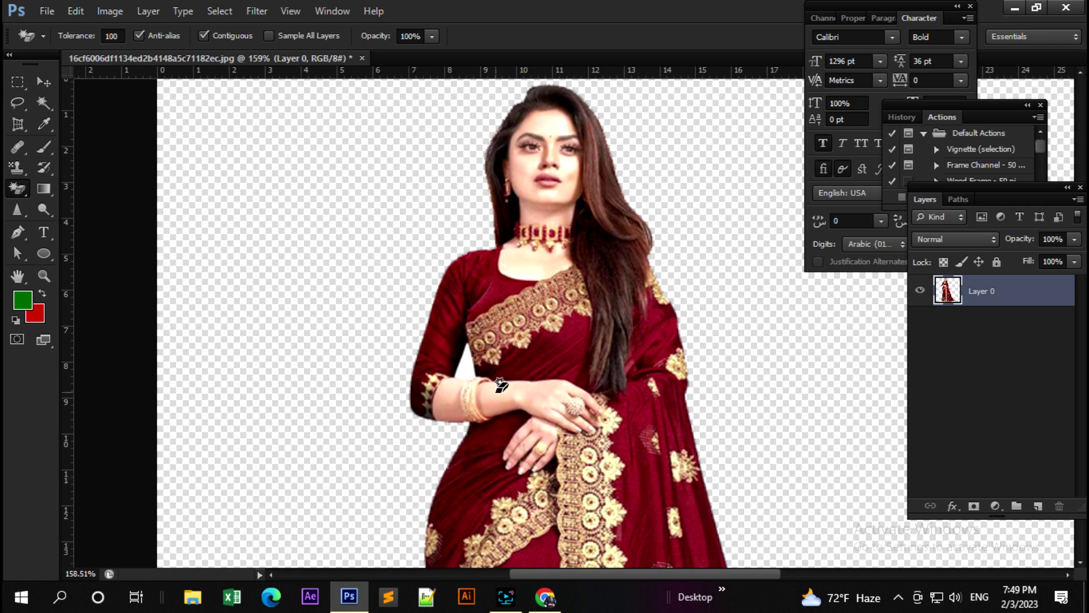
pyautogui.scroll(2, 504, 386)
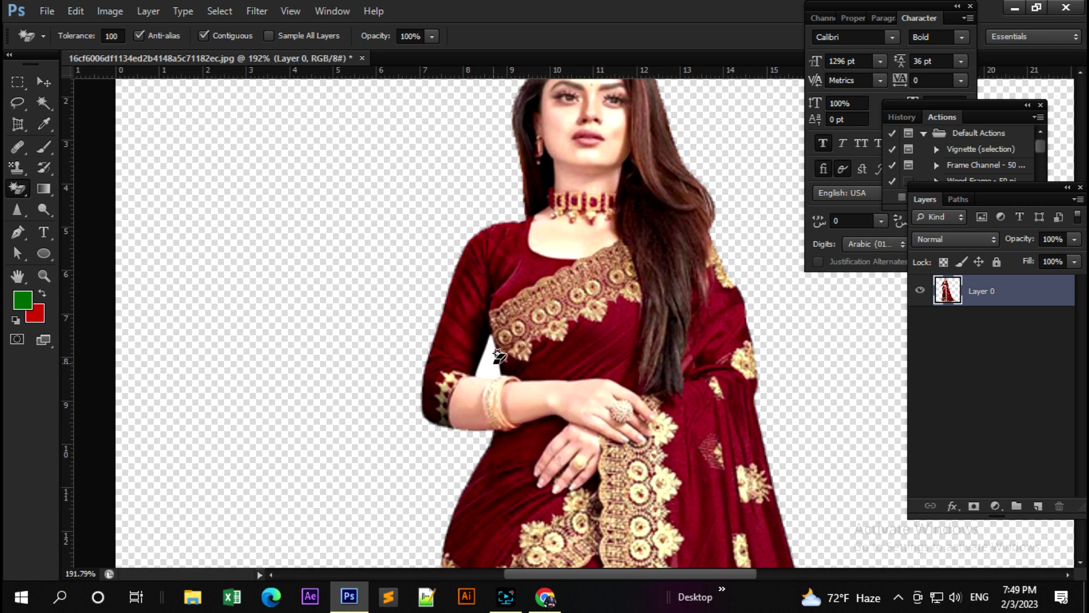
pyautogui.click(491, 378)
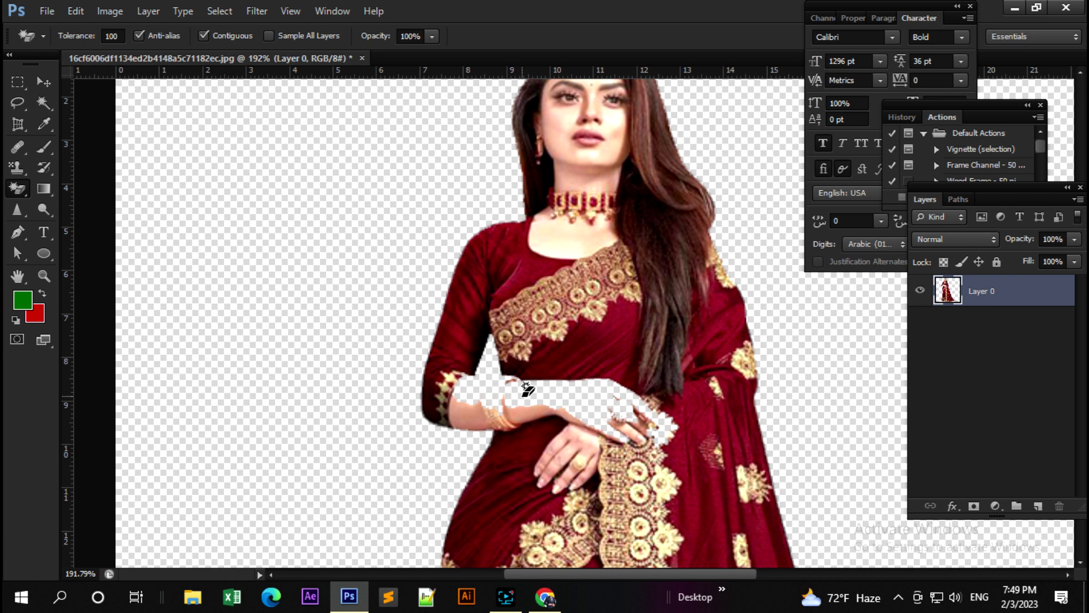
pyautogui.hotkey('ctrl', 'z')
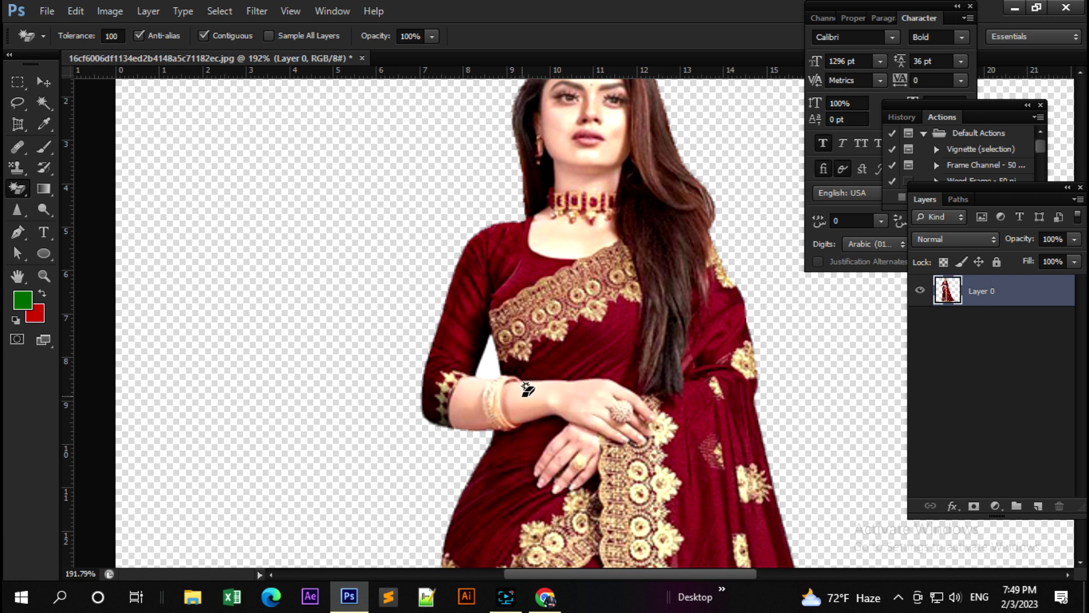
pyautogui.rightClick(22, 189)
# Brush away the white triangle between arm and body with the Background Eraser Tool
pyautogui.click(56, 199)
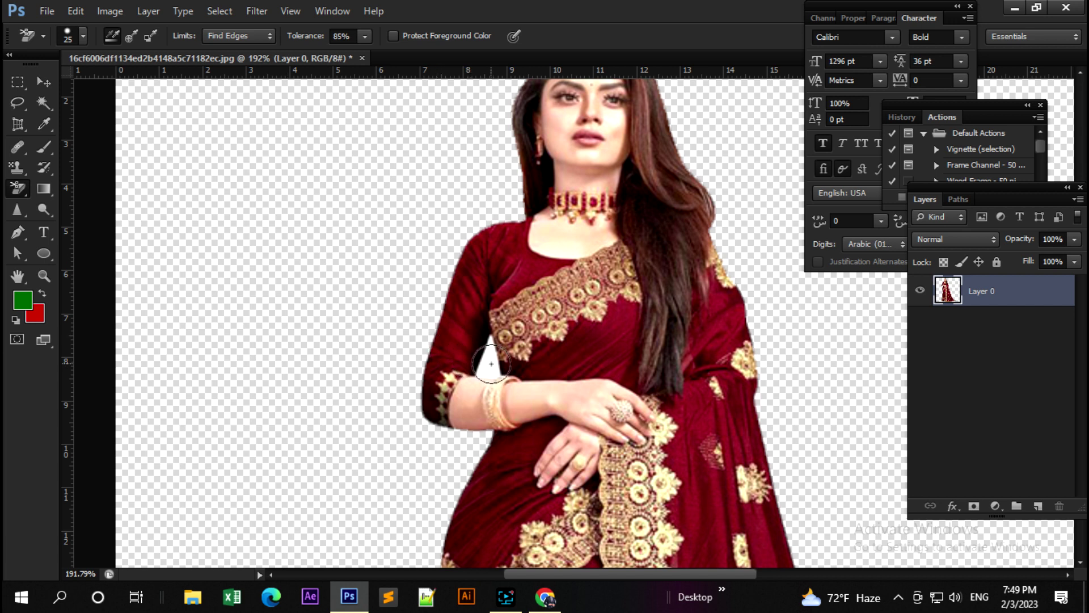
pyautogui.moveTo(491, 363); pyautogui.dragTo(487, 341)
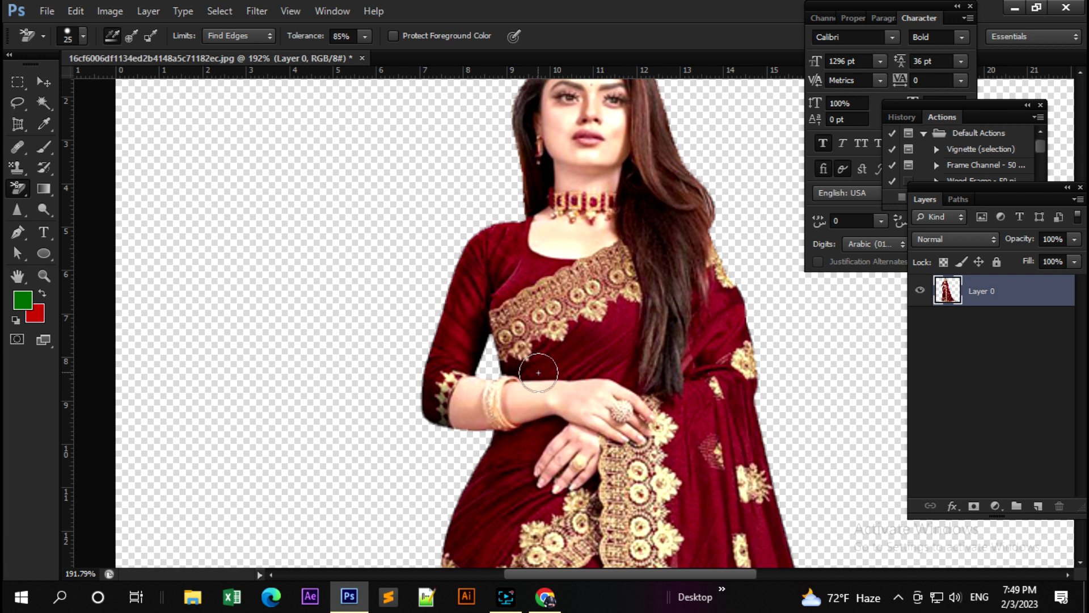
pyautogui.scroll(-1, 538, 373)
pyautogui.scroll(-3, 538, 373)
pyautogui.scroll(-2, 539, 373)
pyautogui.scroll(-2, 539, 374)
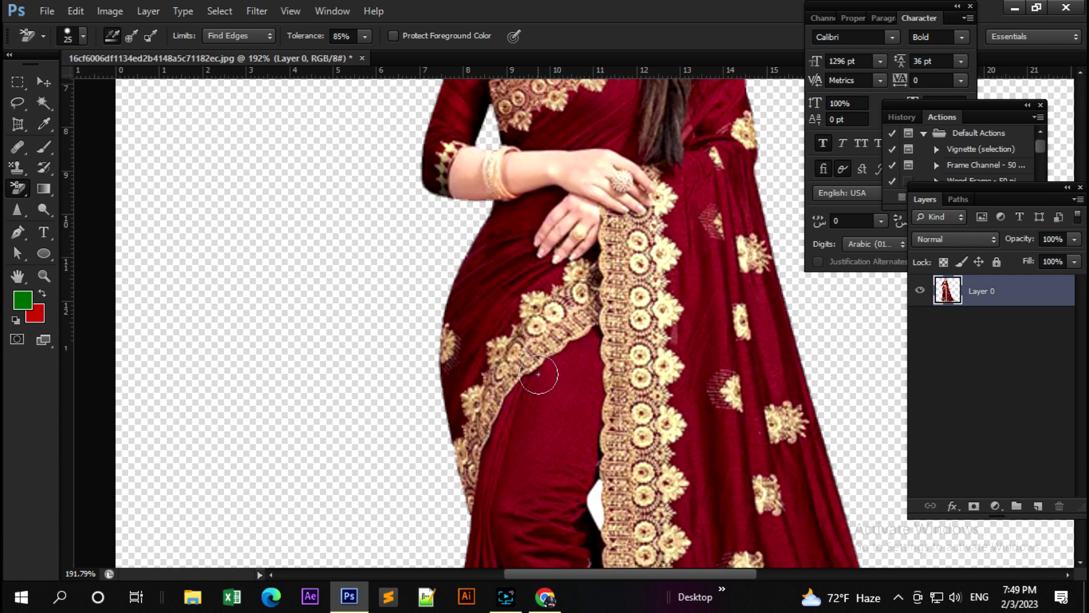
pyautogui.scroll(-1, 539, 374)
pyautogui.scroll(-4, 538, 374)
pyautogui.scroll(2, 542, 379)
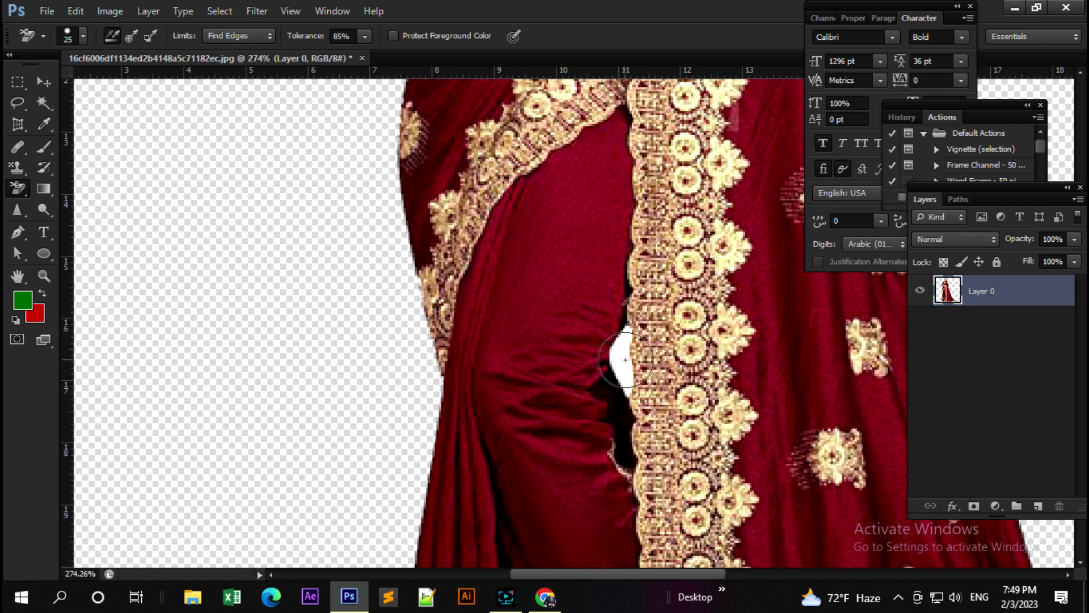
# Erase the white patch beside the saree's lace border
pyautogui.moveTo(624, 346); pyautogui.dragTo(621, 372)
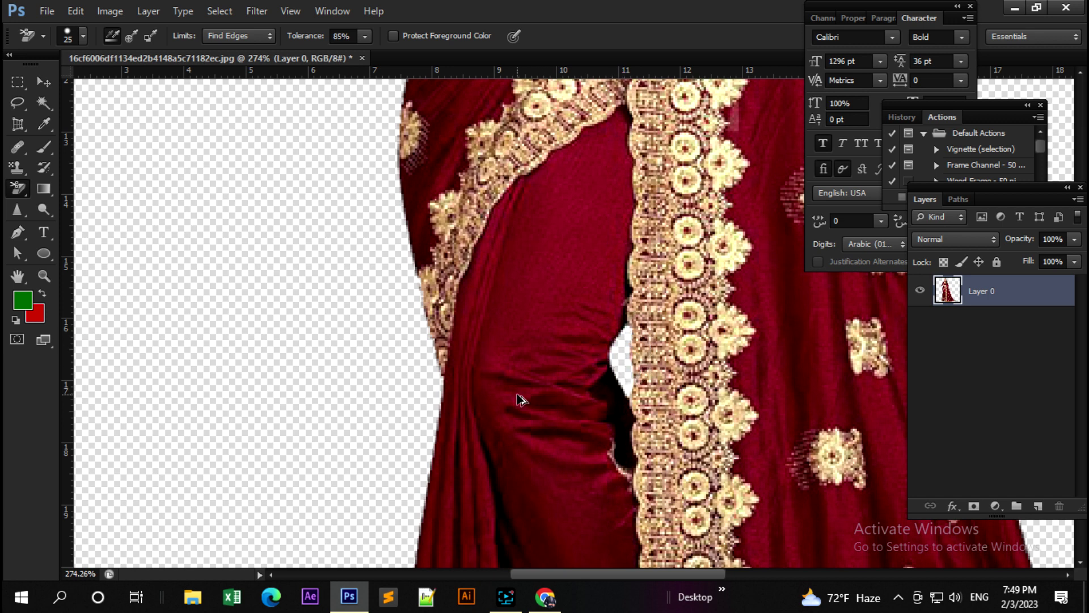
pyautogui.scroll(-2, 518, 399)
pyautogui.scroll(-1, 505, 402)
pyautogui.scroll(-1, 488, 406)
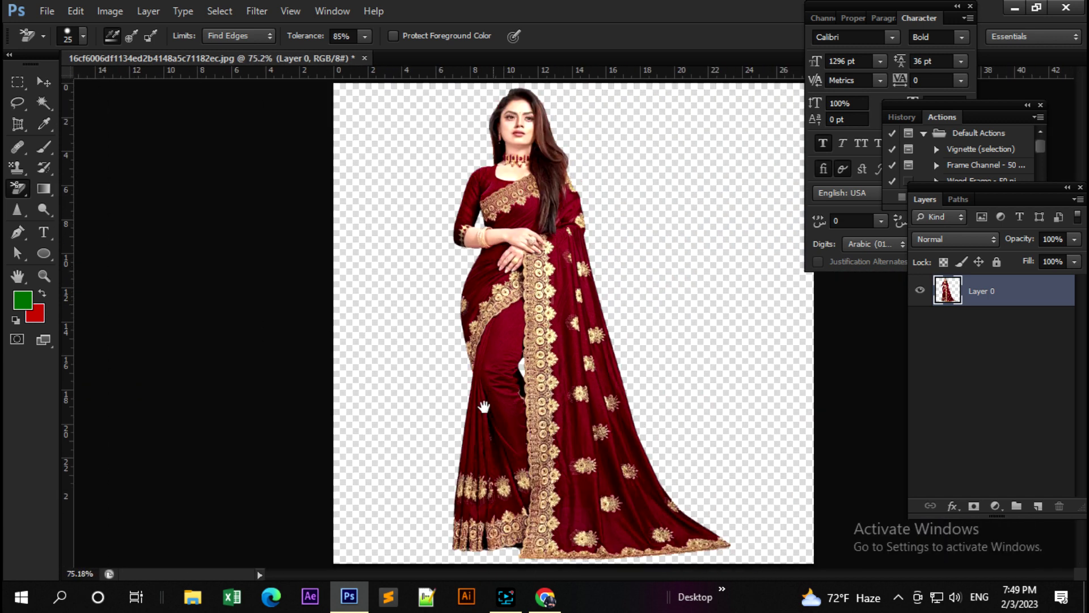
pyautogui.scroll(2, 485, 412)
pyautogui.scroll(2, 487, 418)
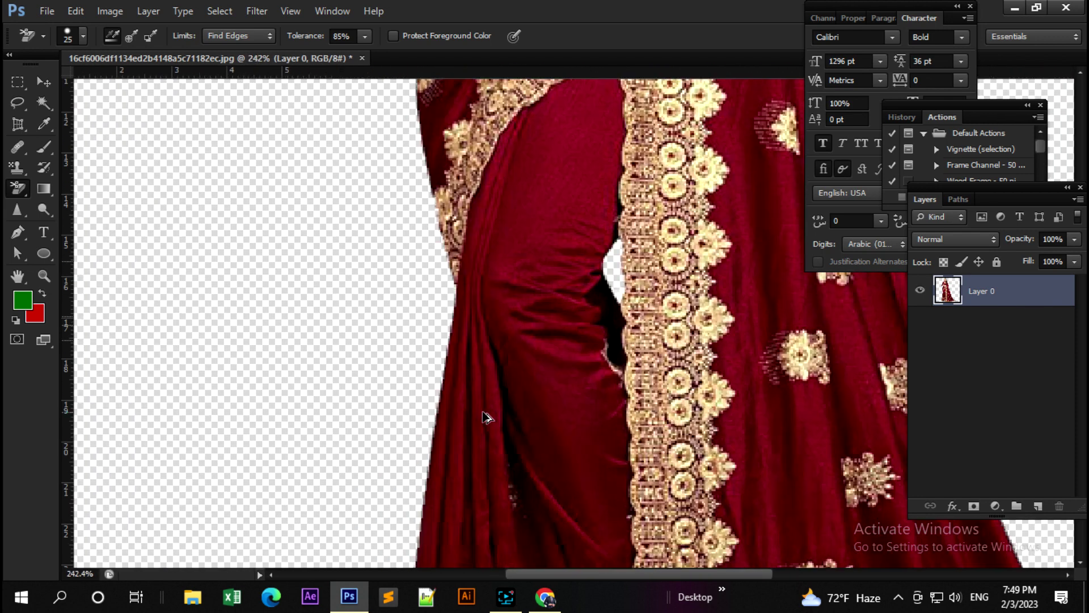
# Inspect the face, necklace and hands with the Background Eraser Tool still active
pyautogui.moveTo(535, 187); pyautogui.dragTo(497, 428)
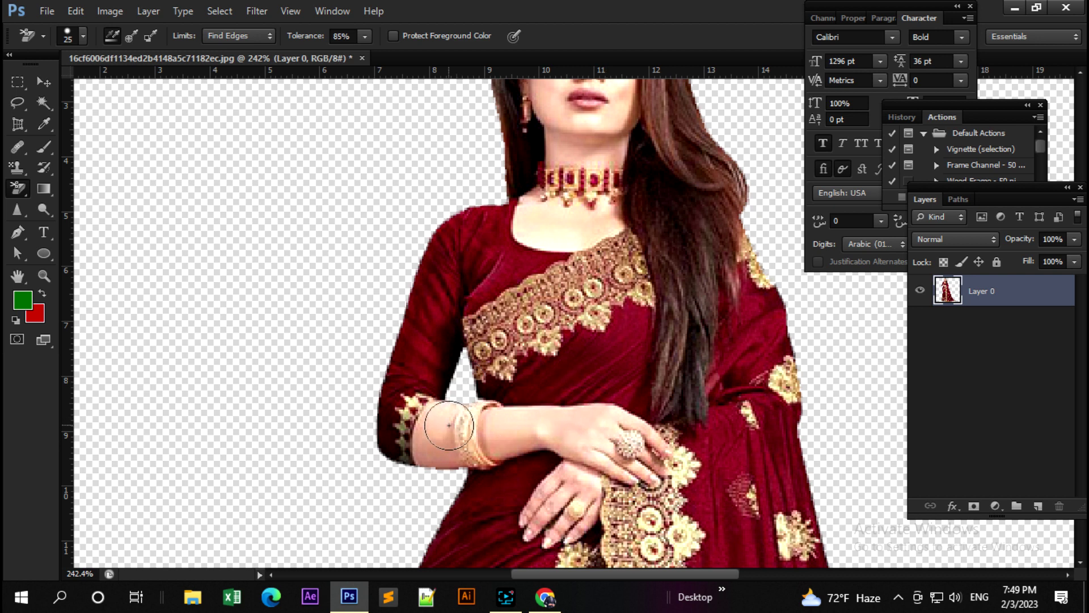
pyautogui.rightClick(17, 187)
pyautogui.click(80, 200)
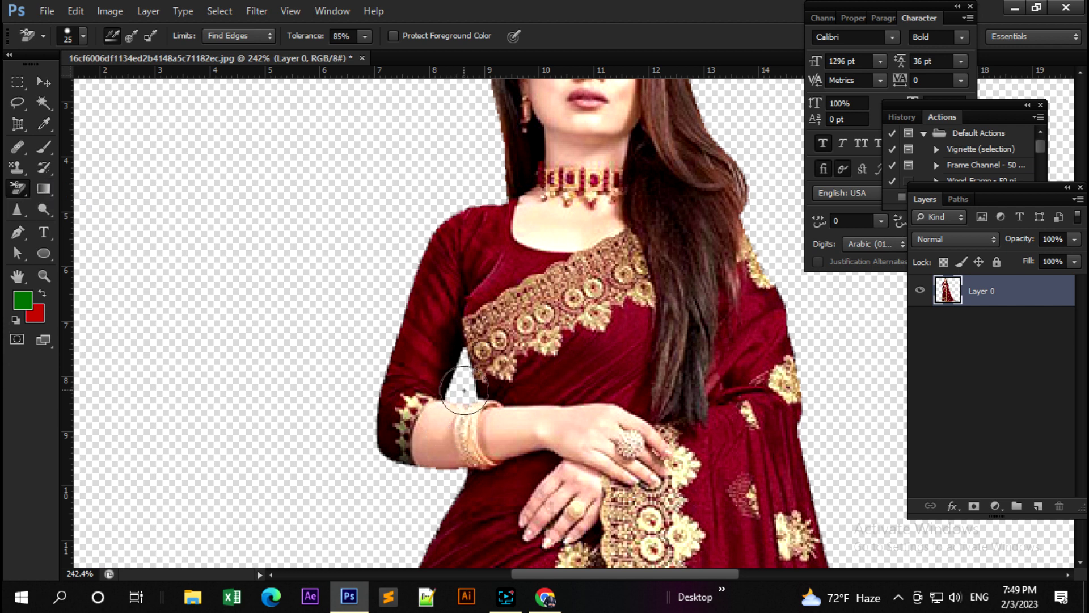
pyautogui.scroll(-3, 223, 369)
pyautogui.scroll(-3, 222, 364)
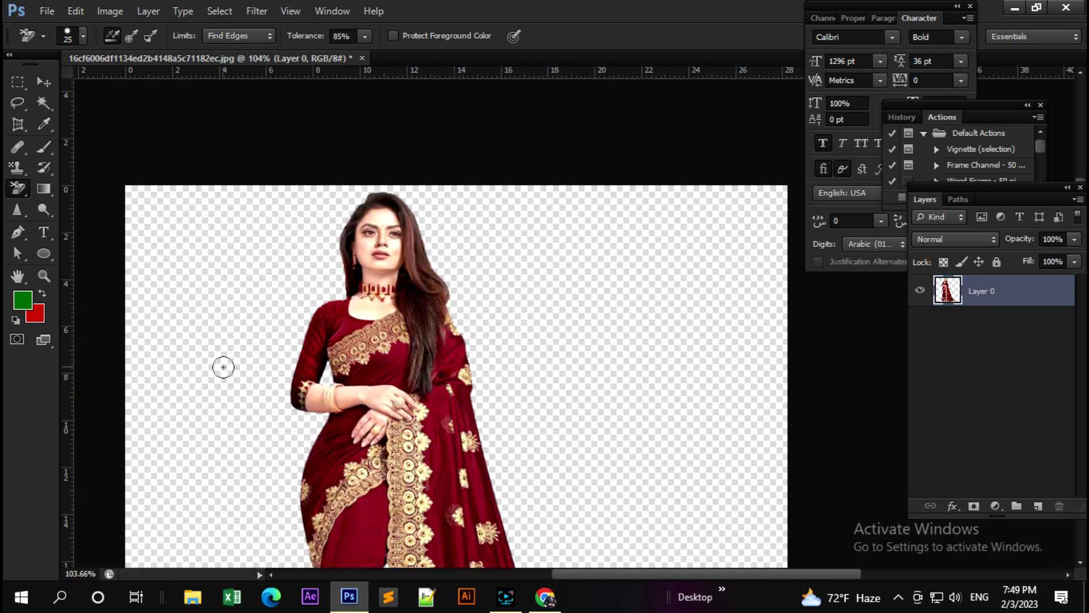
# Move the cut-out woman up and right on the canvas with the Move tool
pyautogui.scroll(-3, 301, 363)
pyautogui.click(45, 82)
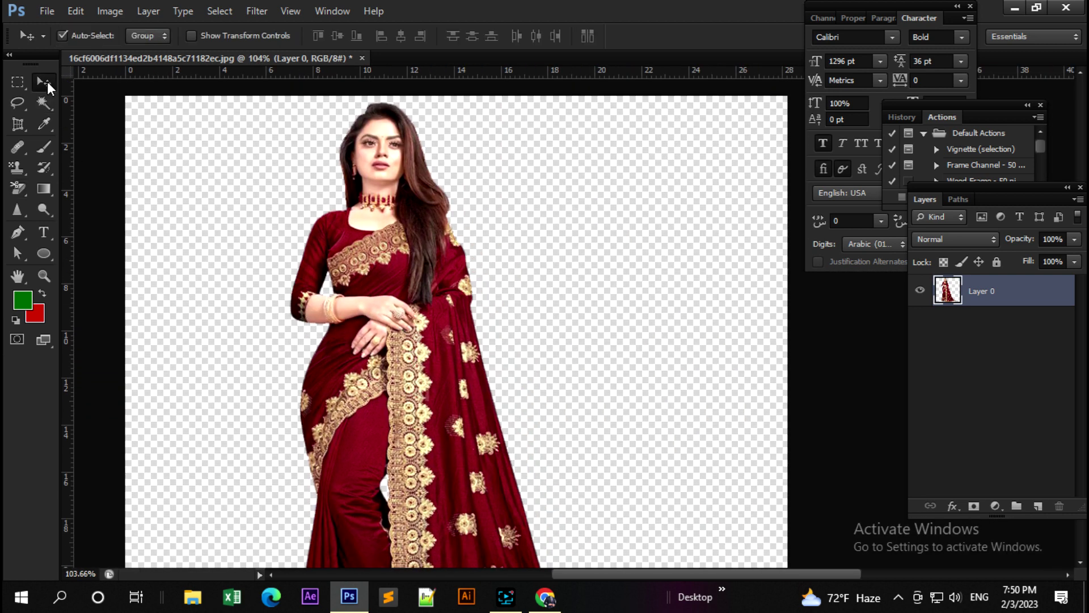
pyautogui.moveTo(340, 382)
pyautogui.mouseDown()
pyautogui.moveTo(427, 217)
pyautogui.moveTo(463, 313)
pyautogui.mouseUp()
pyautogui.scroll(-2, 414, 449)
pyautogui.scroll(-2, 415, 448)
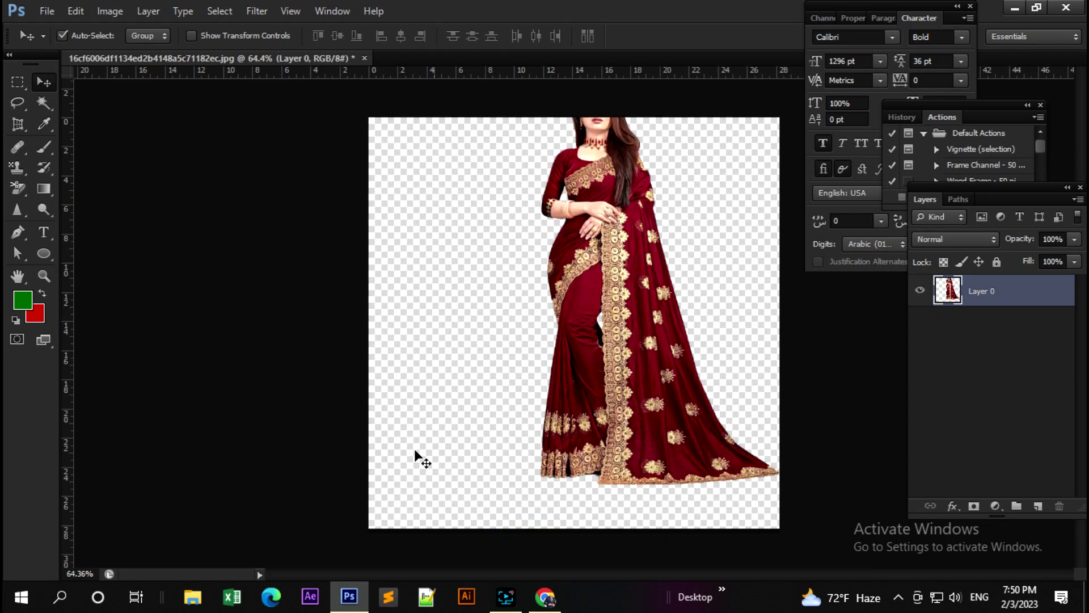
pyautogui.moveTo(613, 243)
pyautogui.mouseDown()
pyautogui.moveTo(632, 262)
pyautogui.moveTo(565, 303)
pyautogui.moveTo(589, 240)
pyautogui.moveTo(579, 287)
pyautogui.moveTo(504, 252)
pyautogui.moveTo(606, 281)
pyautogui.moveTo(600, 274)
pyautogui.mouseUp()
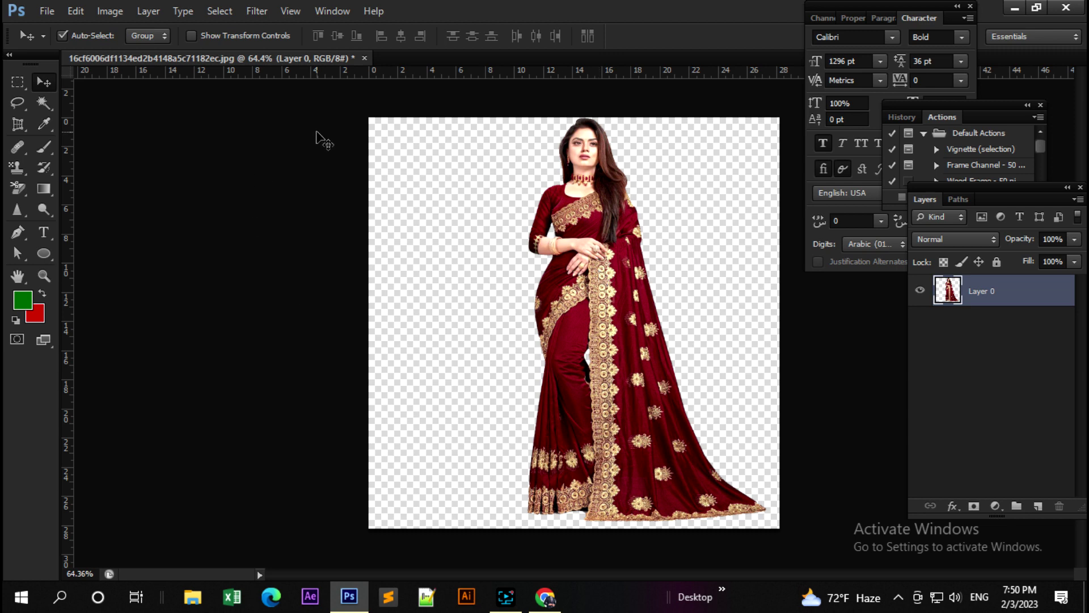
# Try red and green fills on the layer, undo both, and nudge the woman left and down
pyautogui.hotkey('ctrl', 'BackSpace')
pyautogui.hotkey('ctrl', 'z')
pyautogui.hotkey('alt', 'BackSpace')
pyautogui.hotkey('ctrl', 'z')
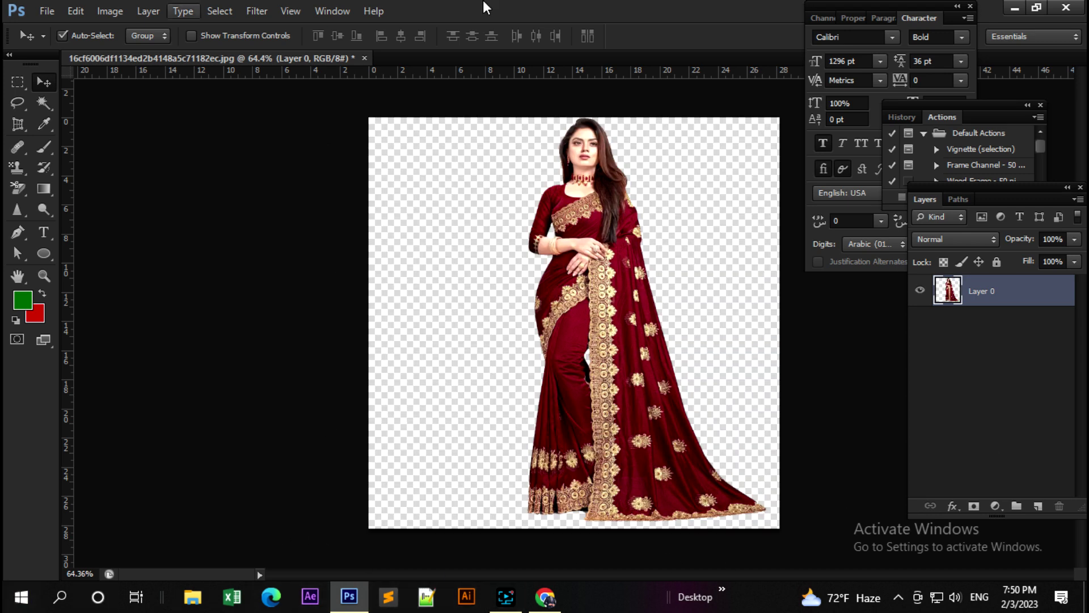
pyautogui.moveTo(594, 261)
pyautogui.mouseDown()
pyautogui.moveTo(561, 295)
pyautogui.moveTo(568, 272)
pyautogui.mouseUp()
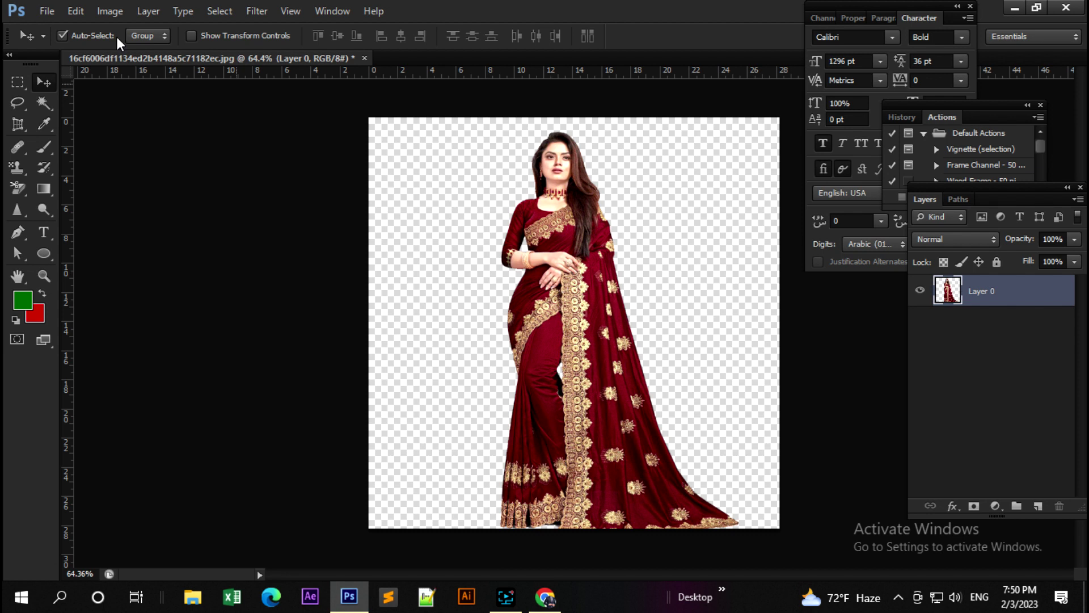
# Draw a rectangular marquee selection around the woman
pyautogui.click(27, 80)
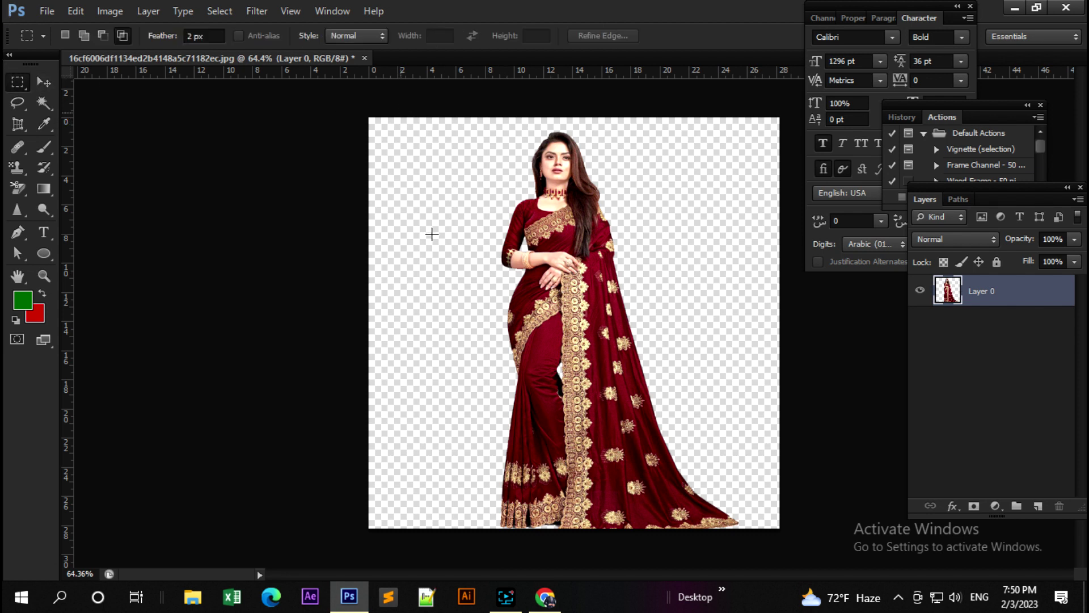
pyautogui.moveTo(401, 117)
pyautogui.mouseDown()
pyautogui.moveTo(626, 506)
pyautogui.moveTo(817, 547)
pyautogui.mouseUp()
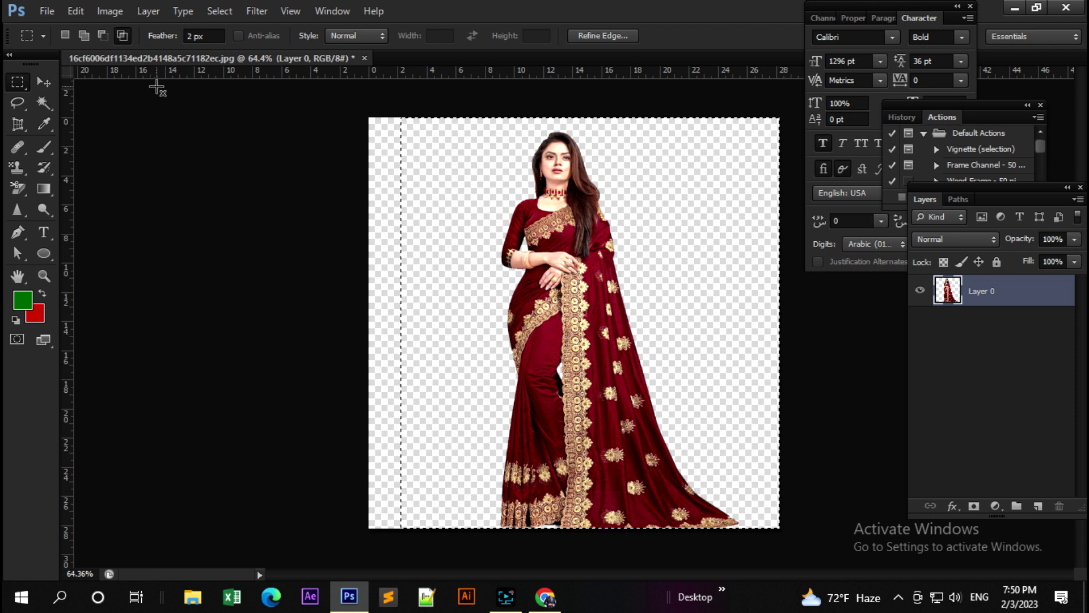
pyautogui.click(50, 11)
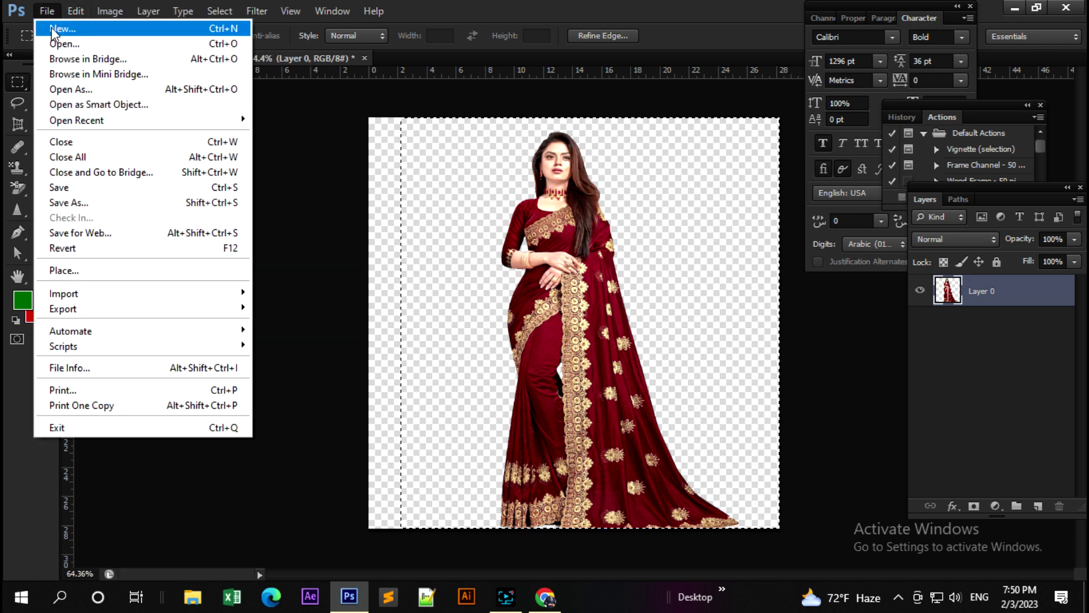
# Create a new default document, paste the woman in as Layer 1, and shift her right
pyautogui.click(54, 30)
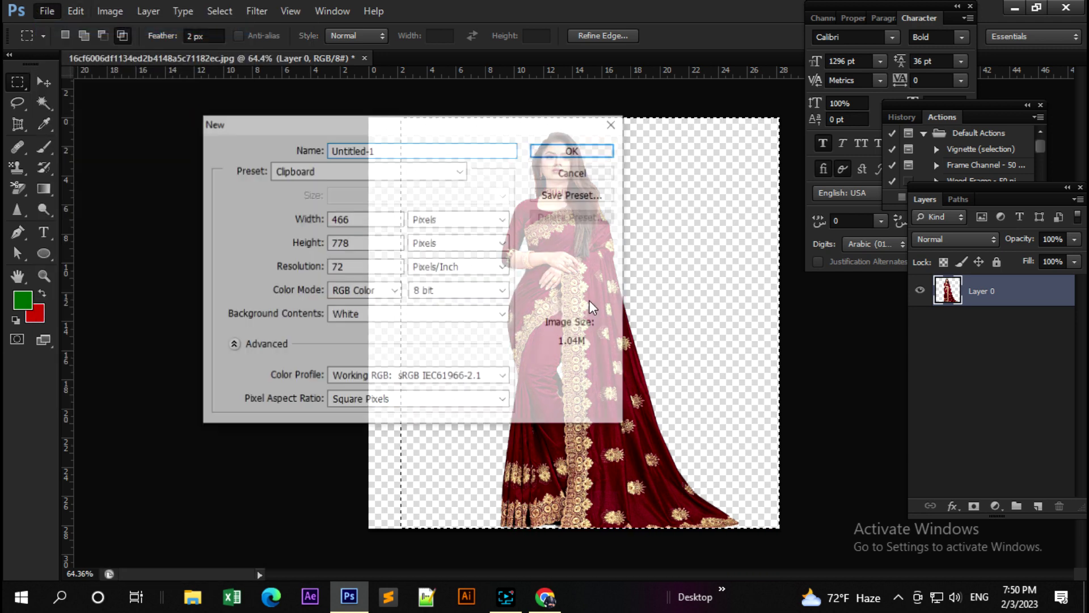
pyautogui.click(571, 151)
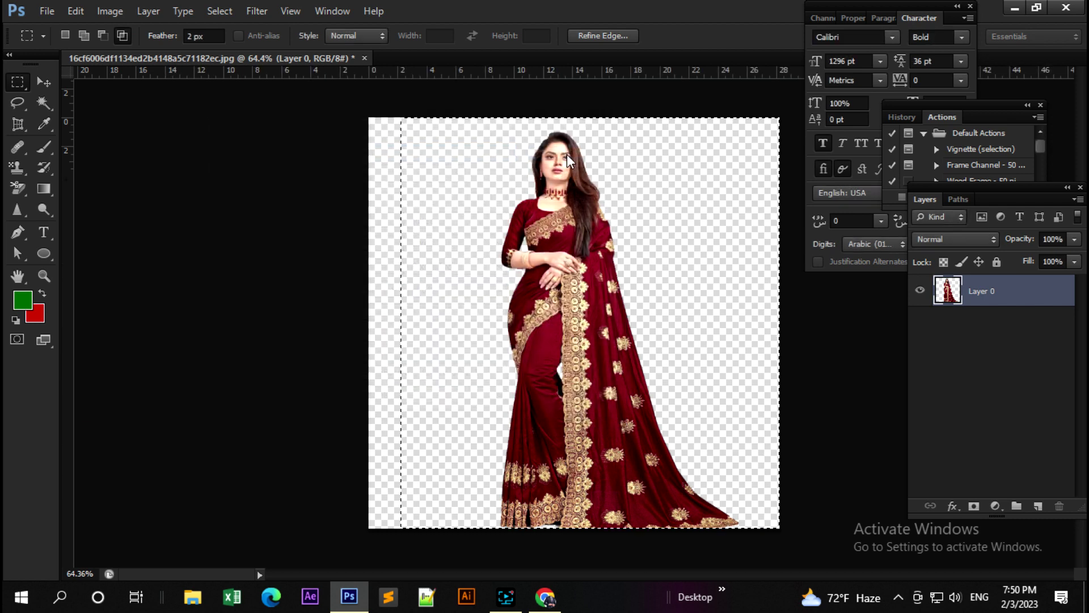
pyautogui.hotkey('ctrl', 'v')
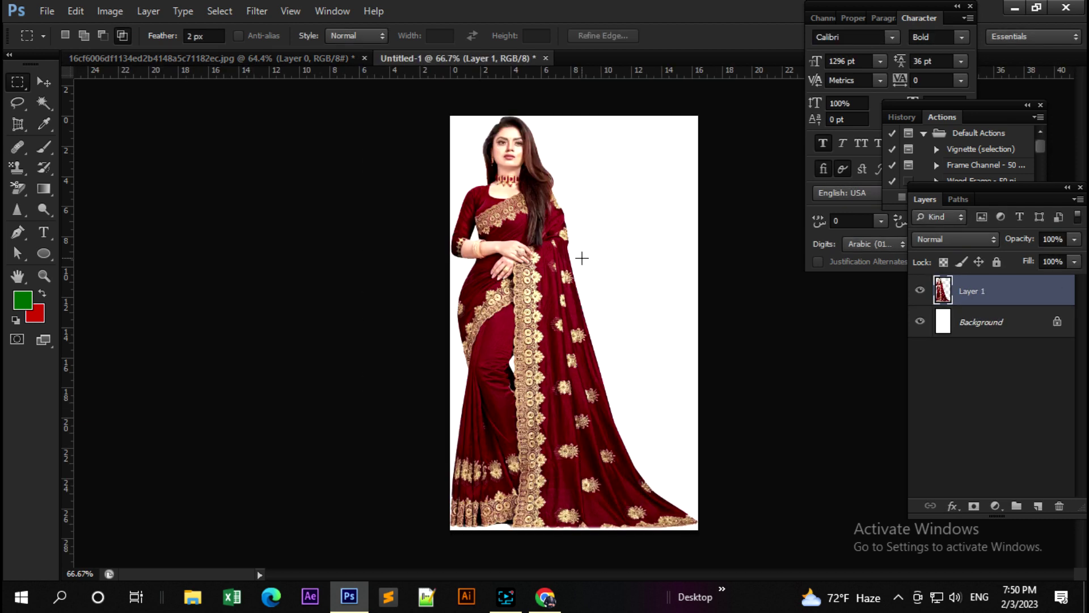
pyautogui.click(44, 82)
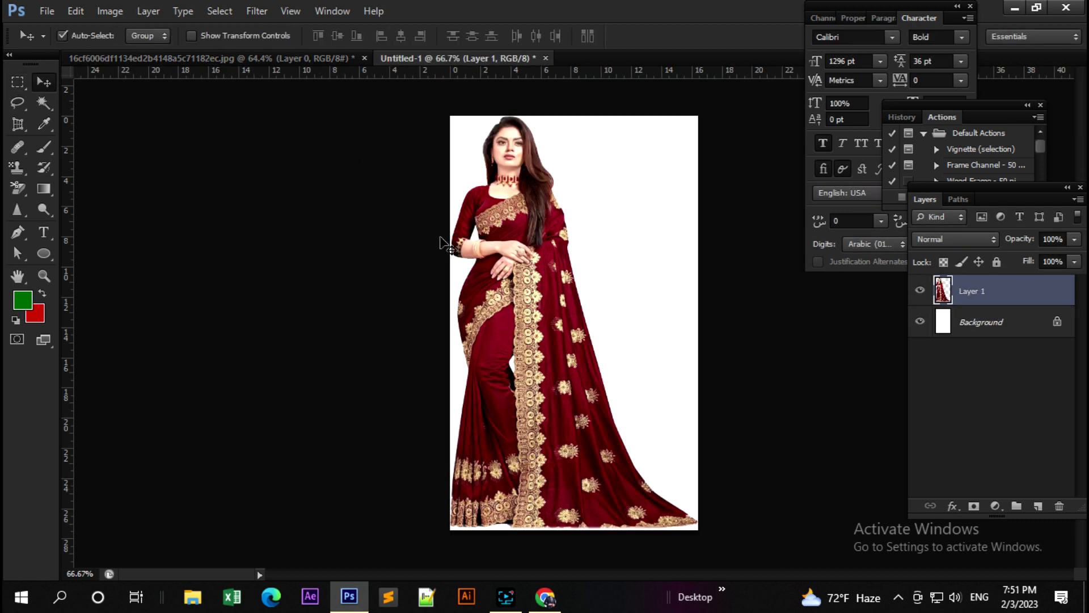
pyautogui.moveTo(515, 262)
pyautogui.mouseDown()
pyautogui.moveTo(575, 274)
pyautogui.moveTo(573, 265)
pyautogui.mouseUp()
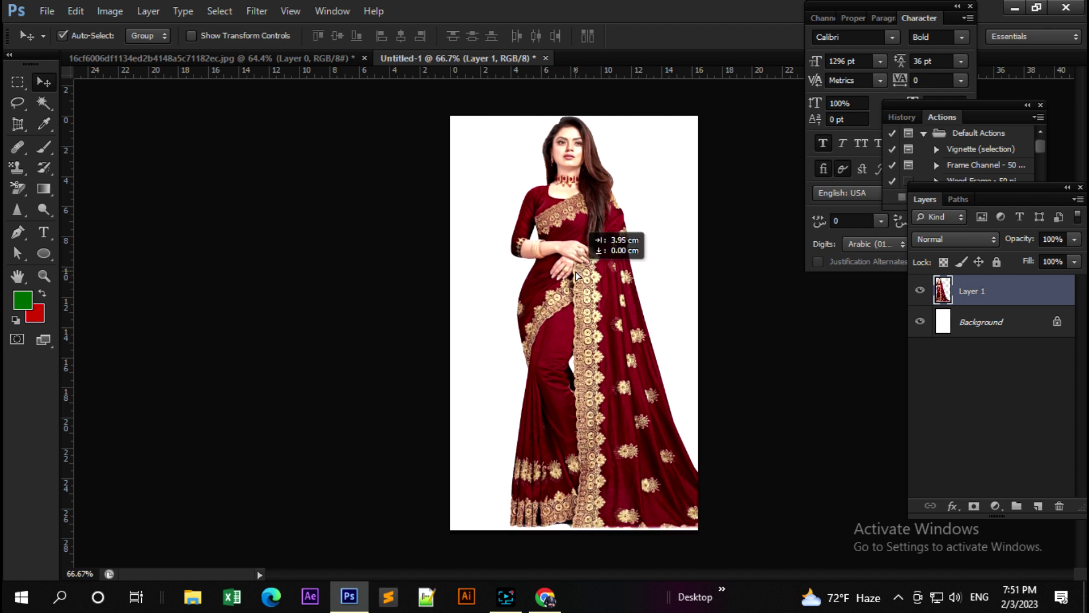
# Select the Background layer and try green and red fills on it
pyautogui.click(1005, 334)
pyautogui.hotkey('alt', 'BackSpace')
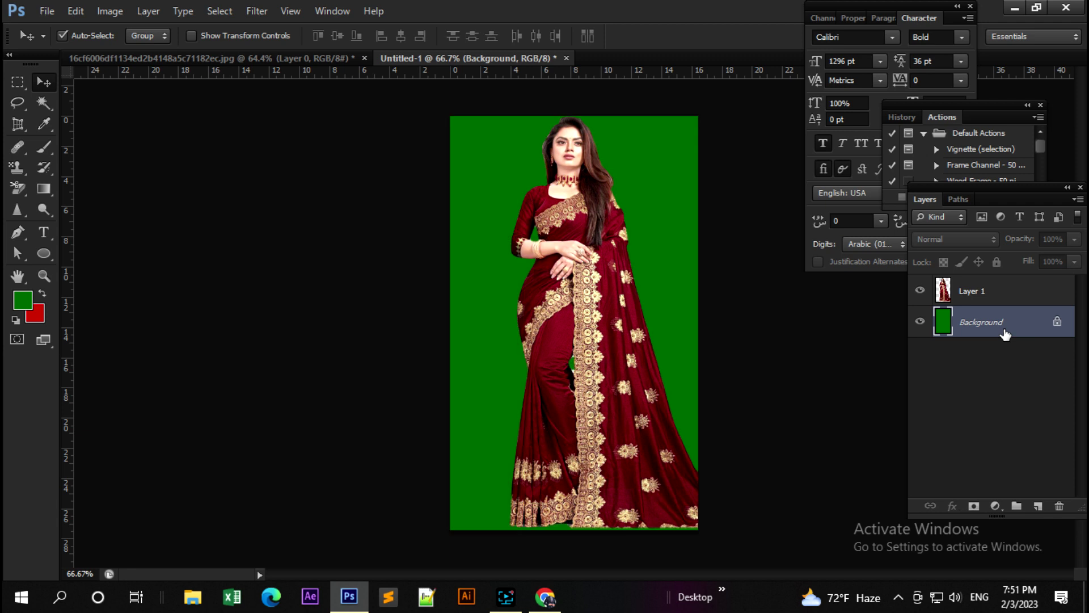
pyautogui.hotkey('ctrl', '-')
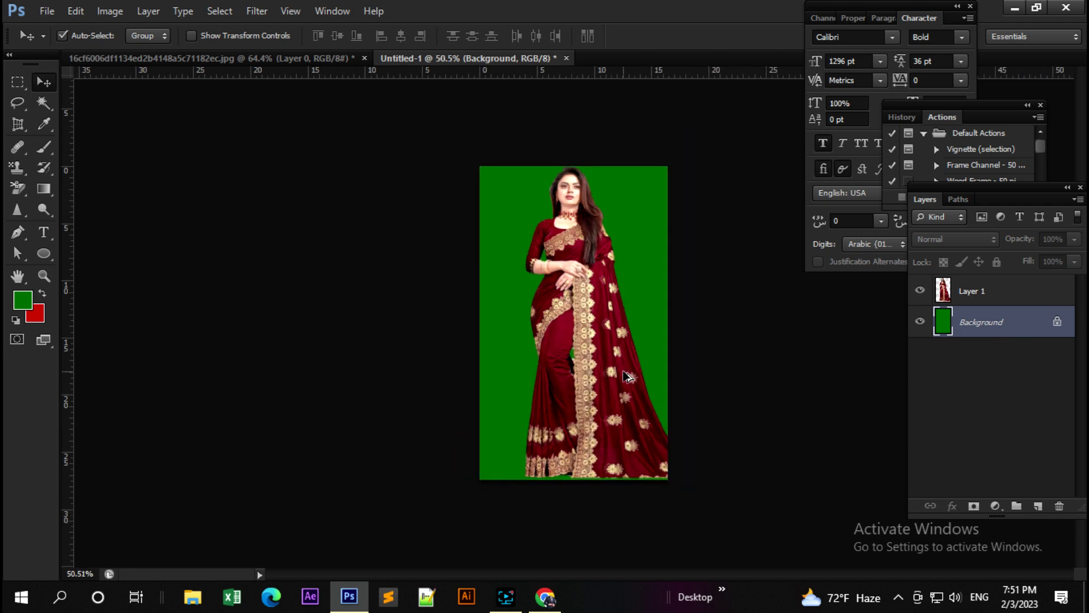
pyautogui.hotkey('ctrl', '+')
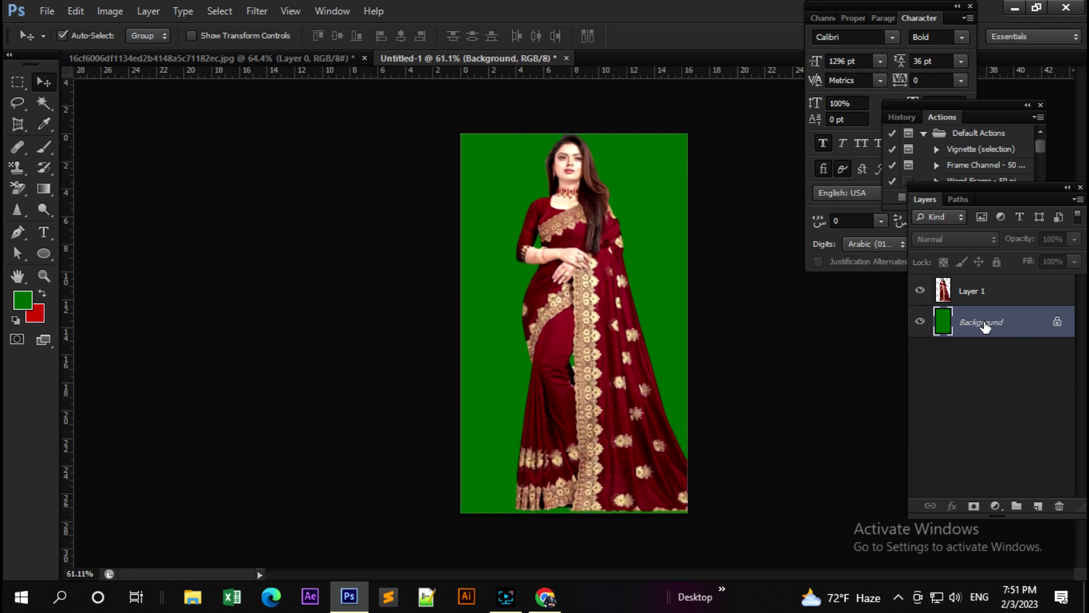
pyautogui.hotkey('ctrl', 'BackSpace')
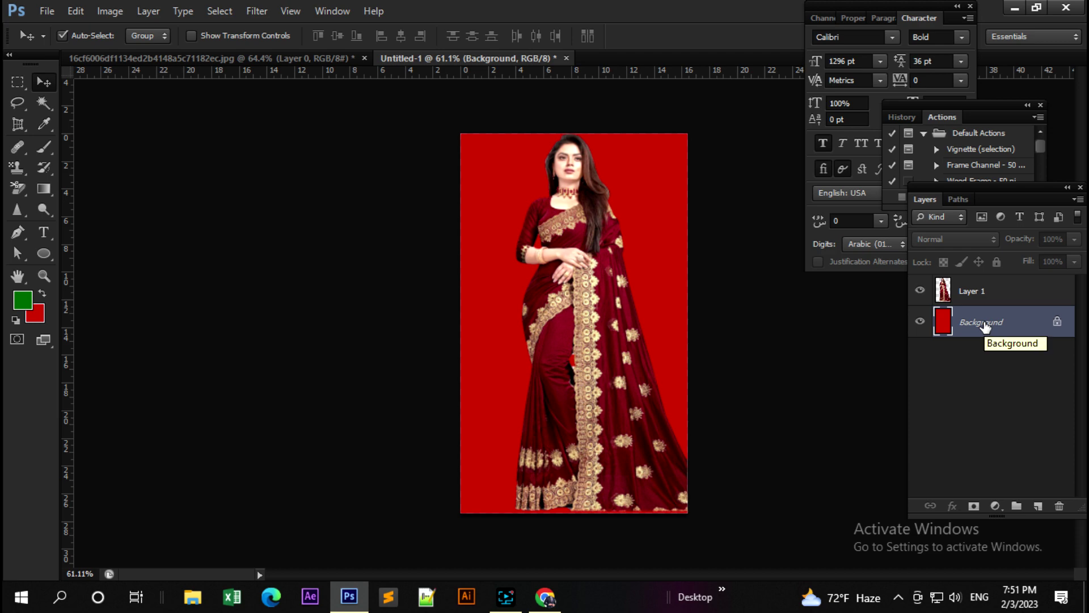
# Set the background colour to black (000000) and fill the Background layer with it
pyautogui.click(40, 315)
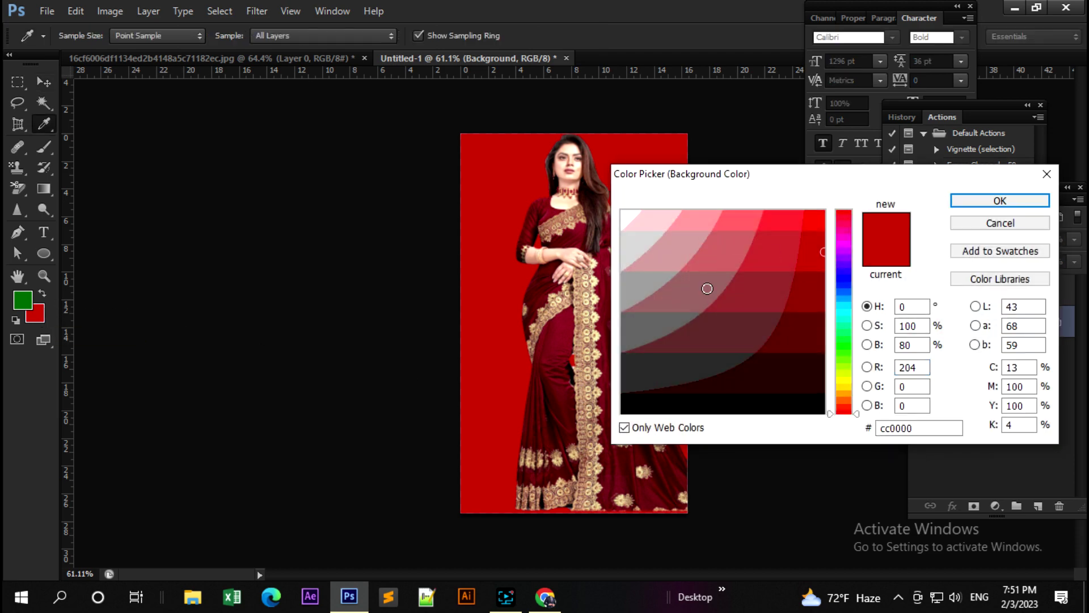
pyautogui.click(693, 408)
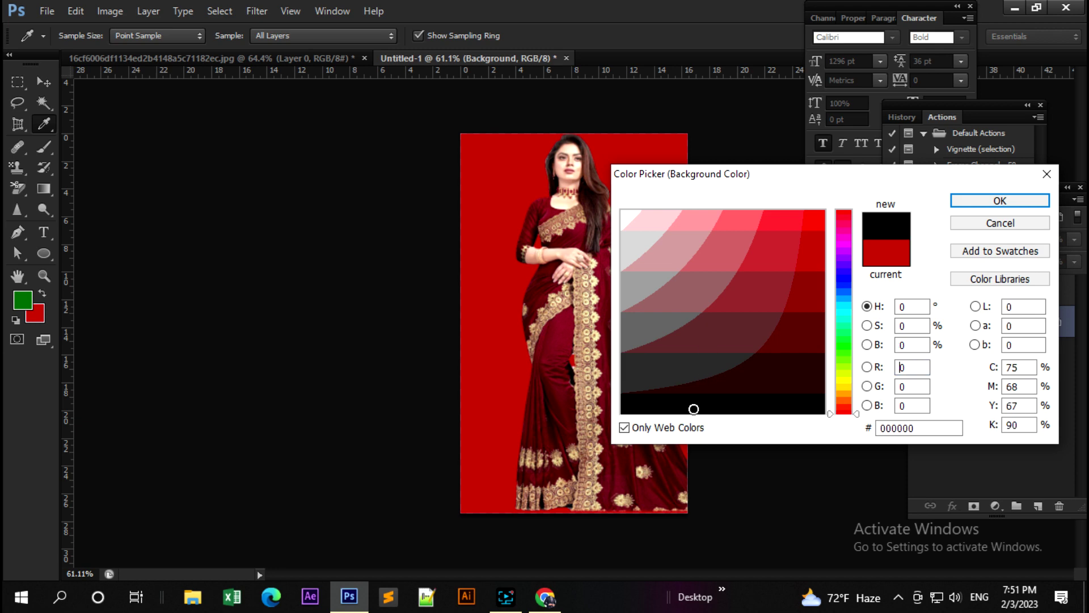
pyautogui.click(997, 200)
pyautogui.press('v')
pyautogui.hotkey('ctrl', 'BackSpace')
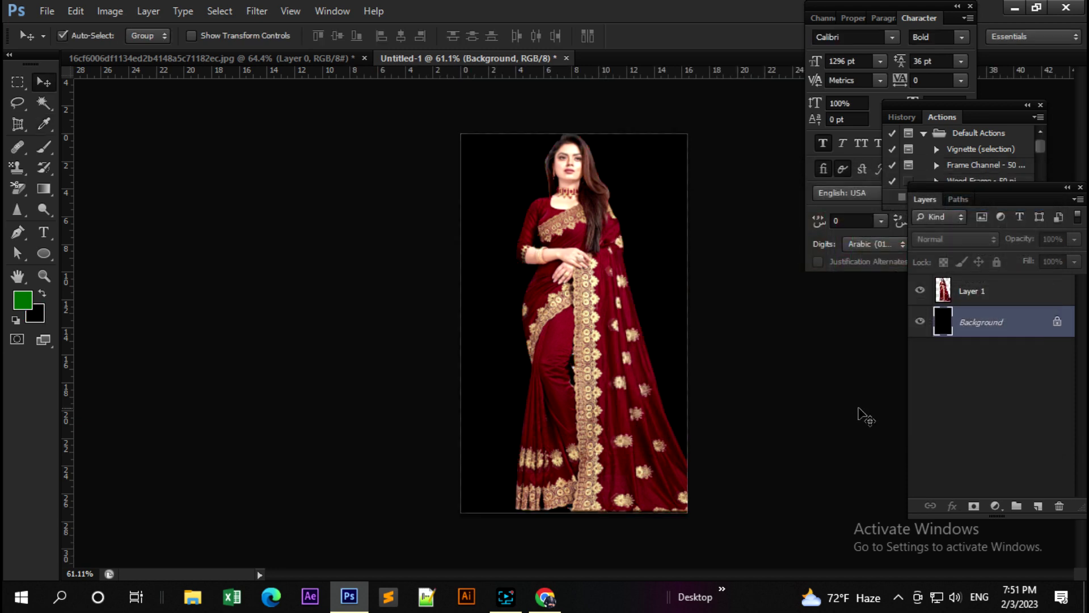
# Free-transform Layer 1 to about 71% size, move the woman left, and commit
pyautogui.click(963, 296)
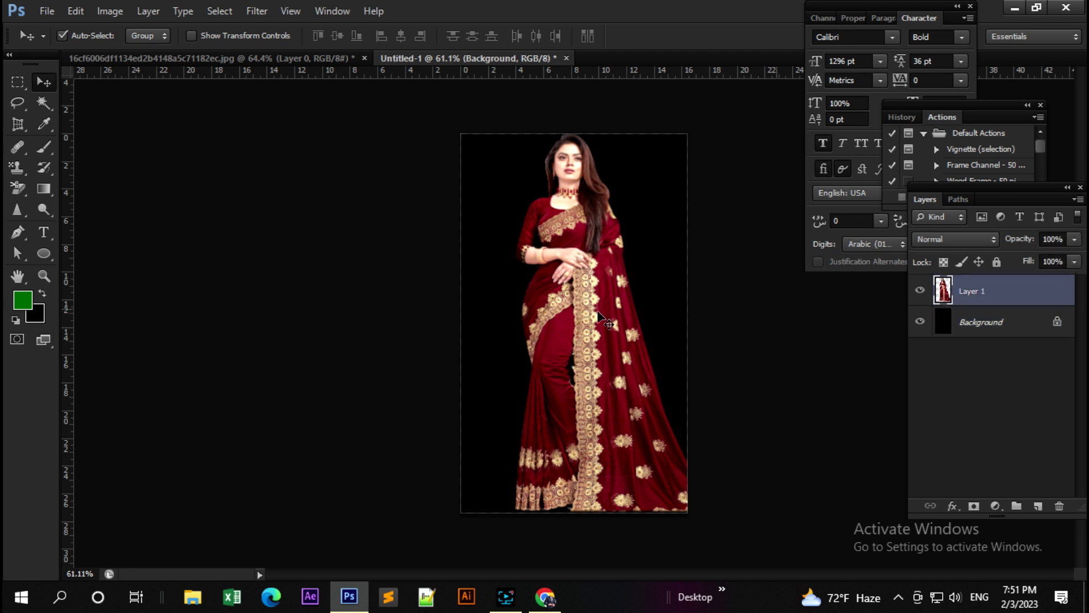
pyautogui.hotkey('ctrl', 't')
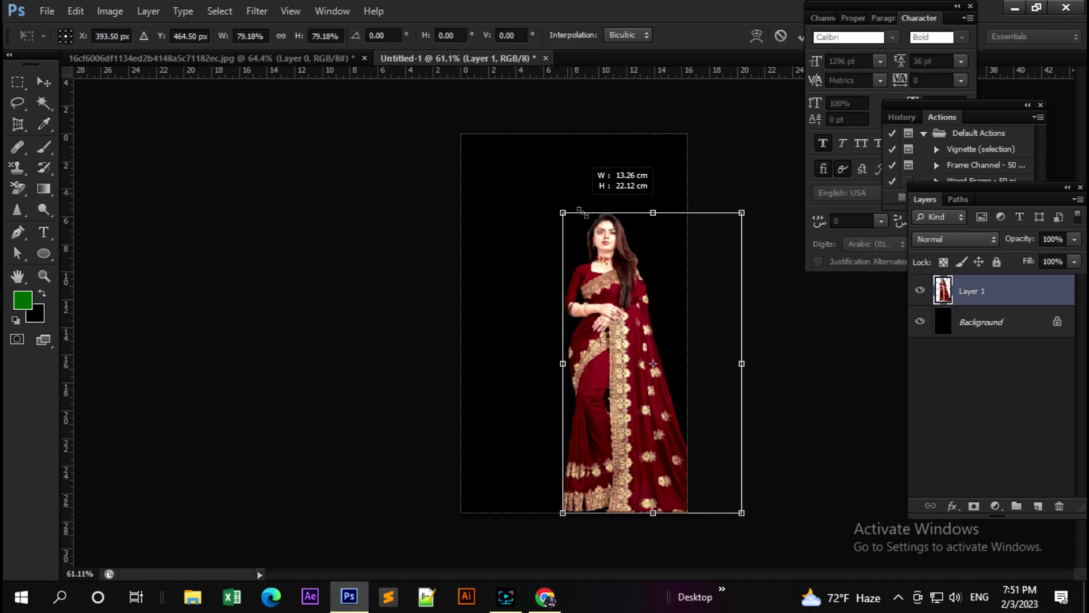
pyautogui.moveTo(549, 174); pyautogui.dragTo(615, 282)
pyautogui.moveTo(649, 339); pyautogui.dragTo(582, 342)
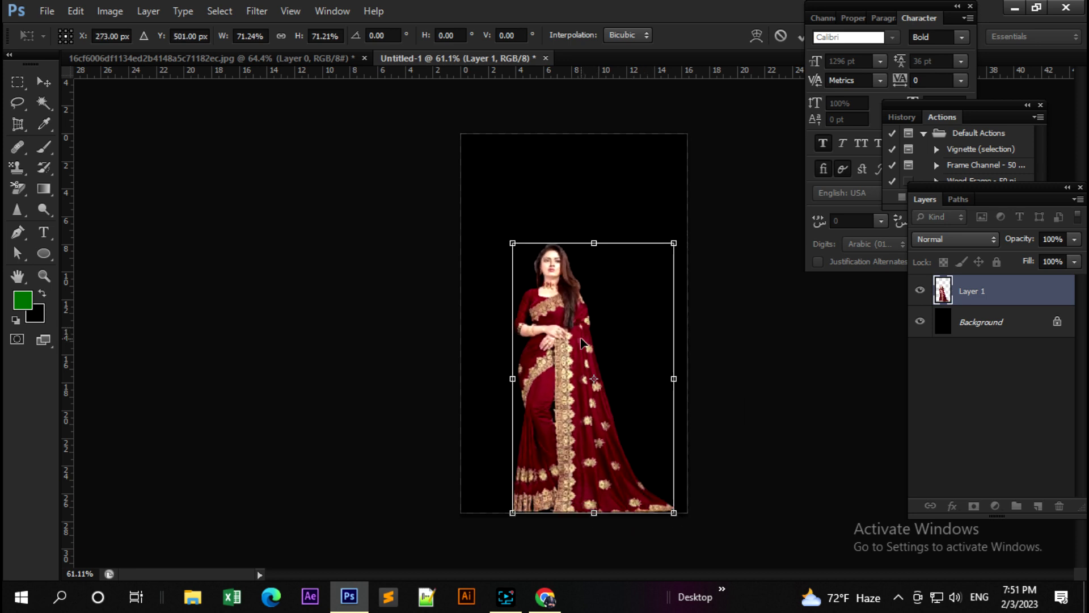
pyautogui.press('Return')
pyautogui.scroll(2, 583, 342)
pyautogui.scroll(2, 583, 342)
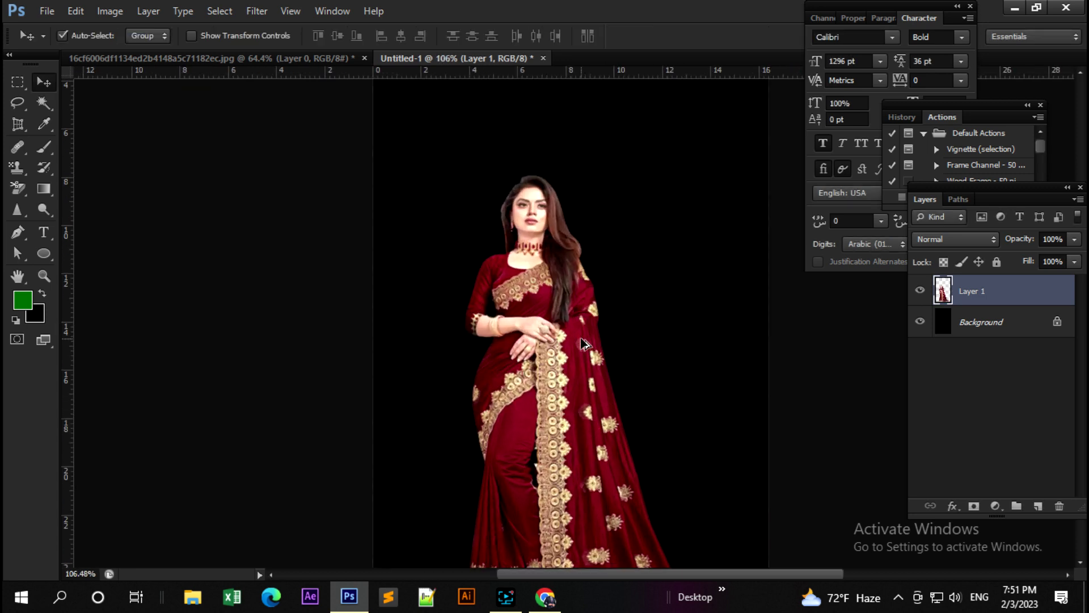
pyautogui.scroll(1, 583, 342)
pyautogui.scroll(1, 583, 342)
pyautogui.scroll(-2, 583, 342)
pyautogui.scroll(-1, 583, 342)
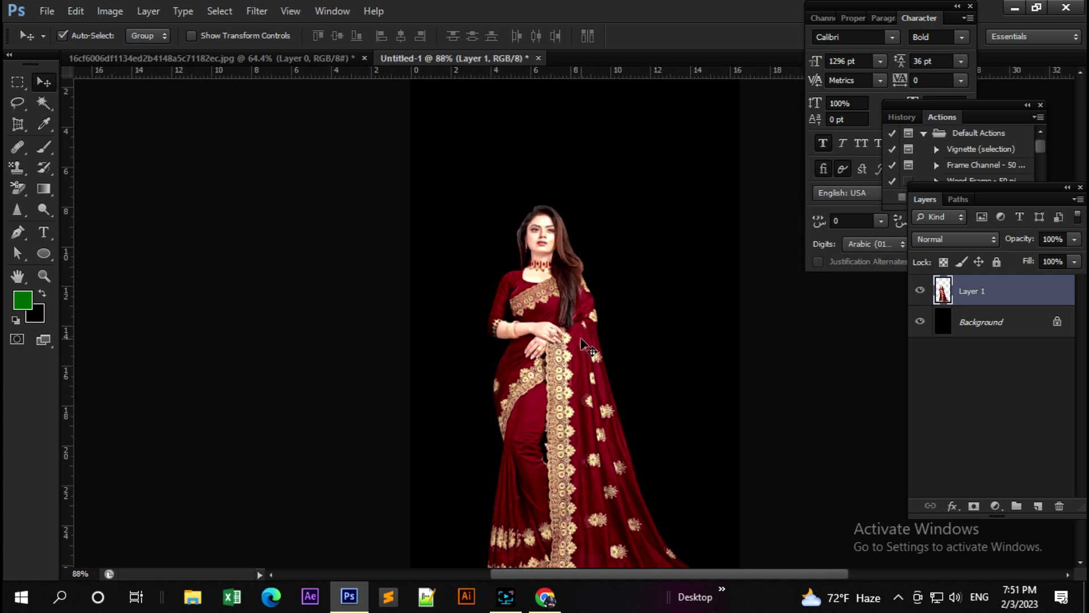
# Deselect the original JPG cut-out image and return to the Untitled-1 document
pyautogui.click(219, 59)
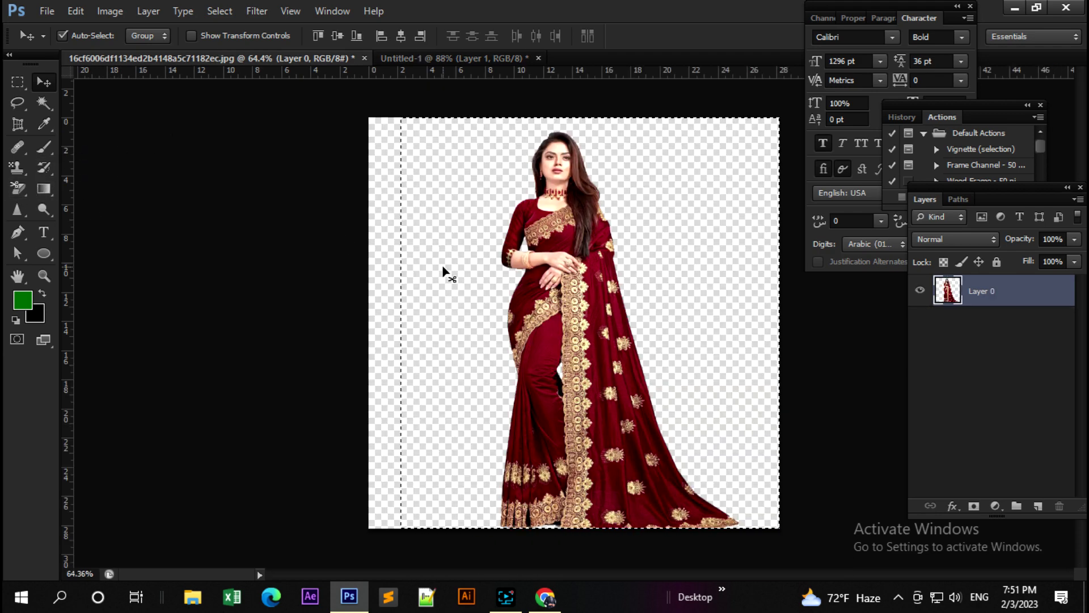
pyautogui.hotkey('ctrl', 'd')
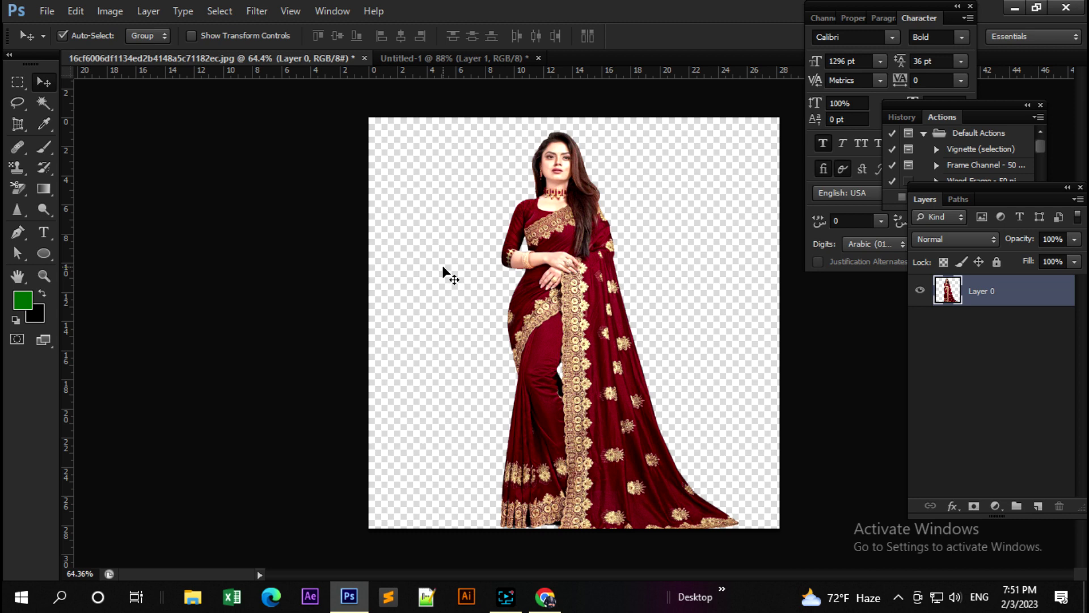
pyautogui.click(434, 57)
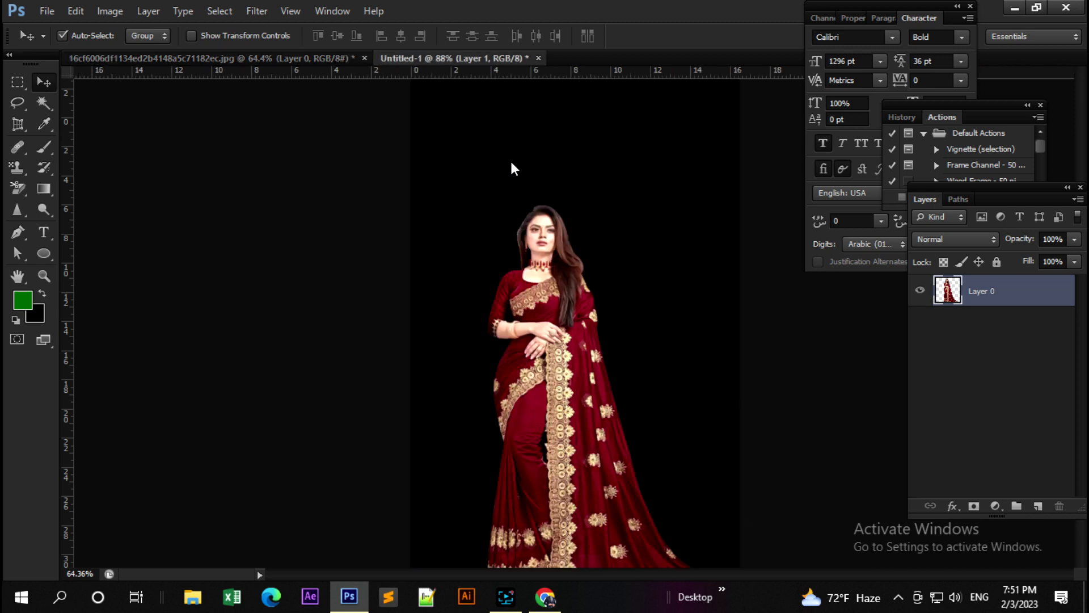
# Zoom in on the woman's arm and hands to inspect the cut-out edges, then zoom back out
pyautogui.scroll(5, 633, 345)
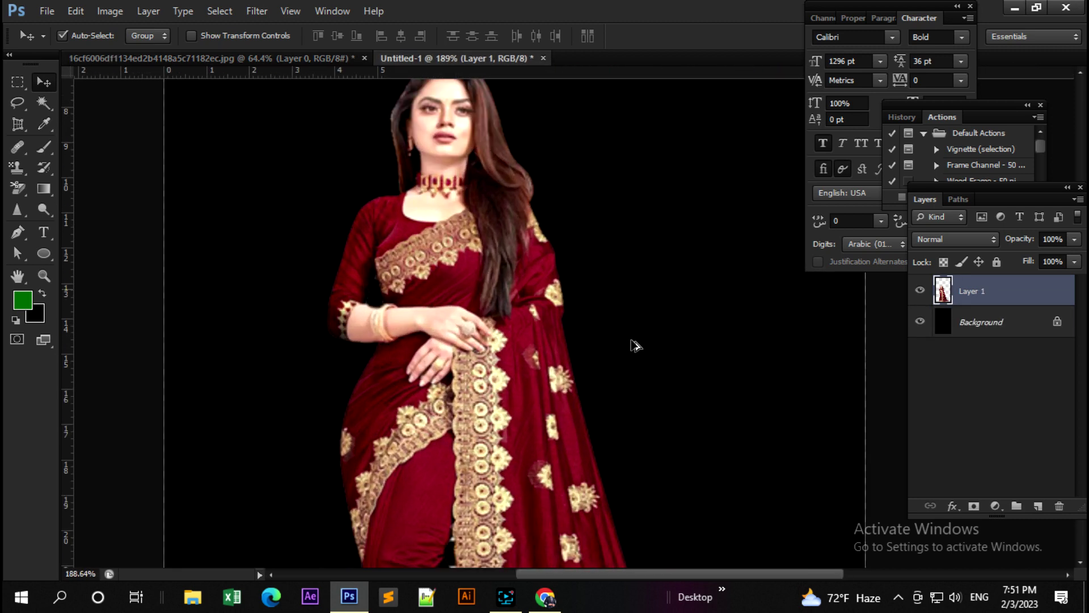
pyautogui.scroll(1, 635, 345)
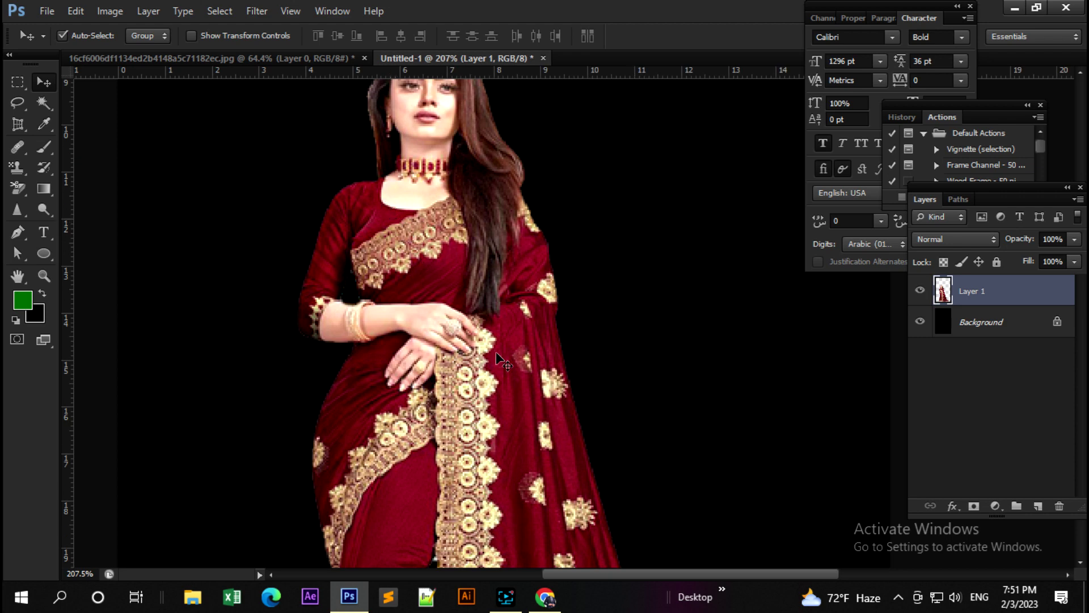
pyautogui.scroll(2, 498, 355)
pyautogui.scroll(3, 497, 354)
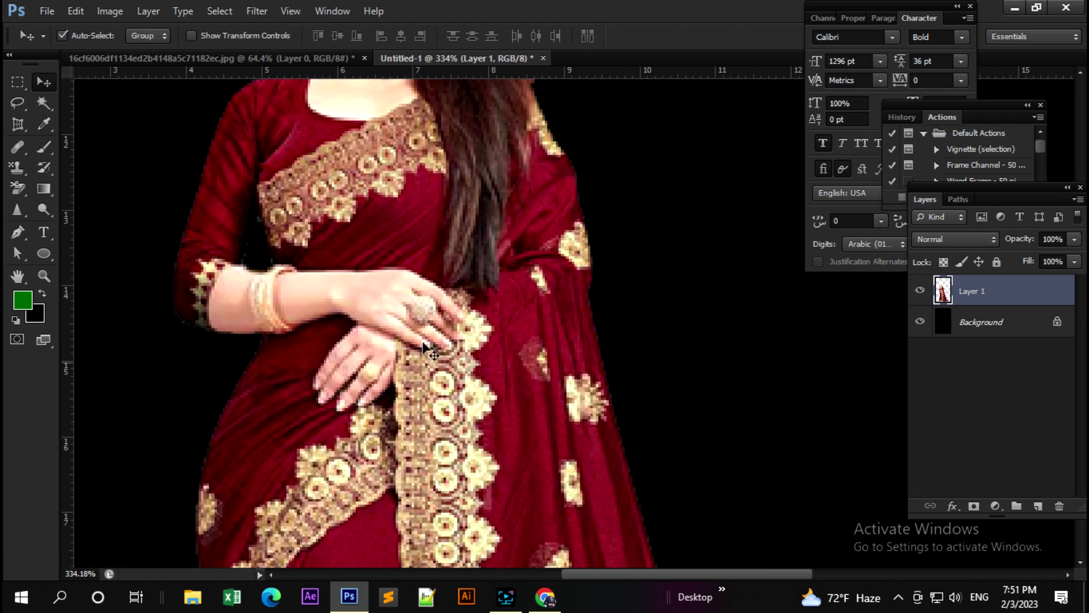
pyautogui.moveTo(271, 295); pyautogui.dragTo(491, 362)
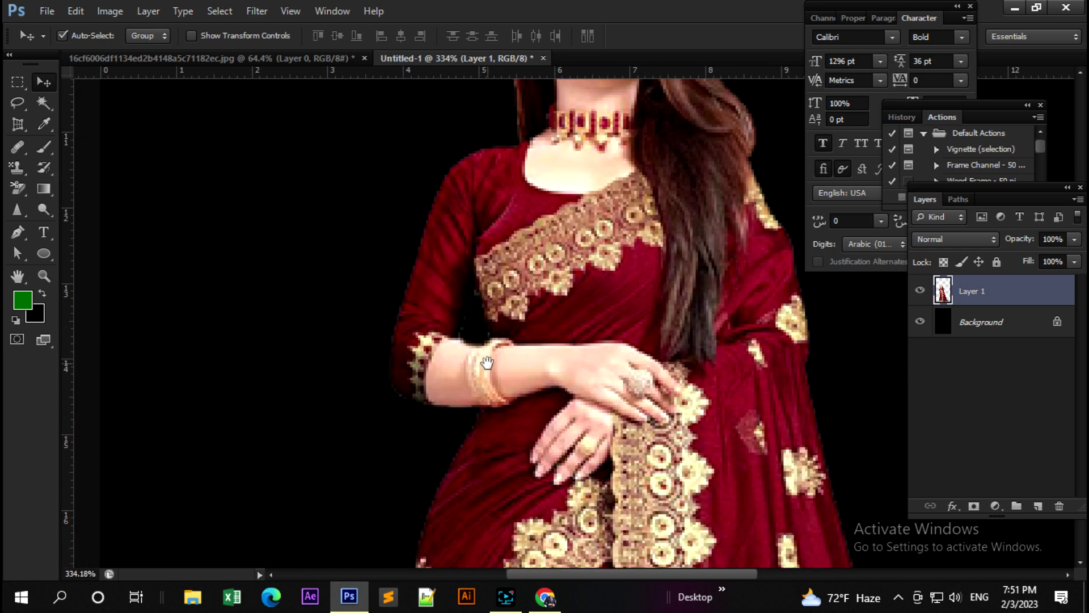
pyautogui.scroll(1, 521, 366)
pyautogui.scroll(1, 522, 368)
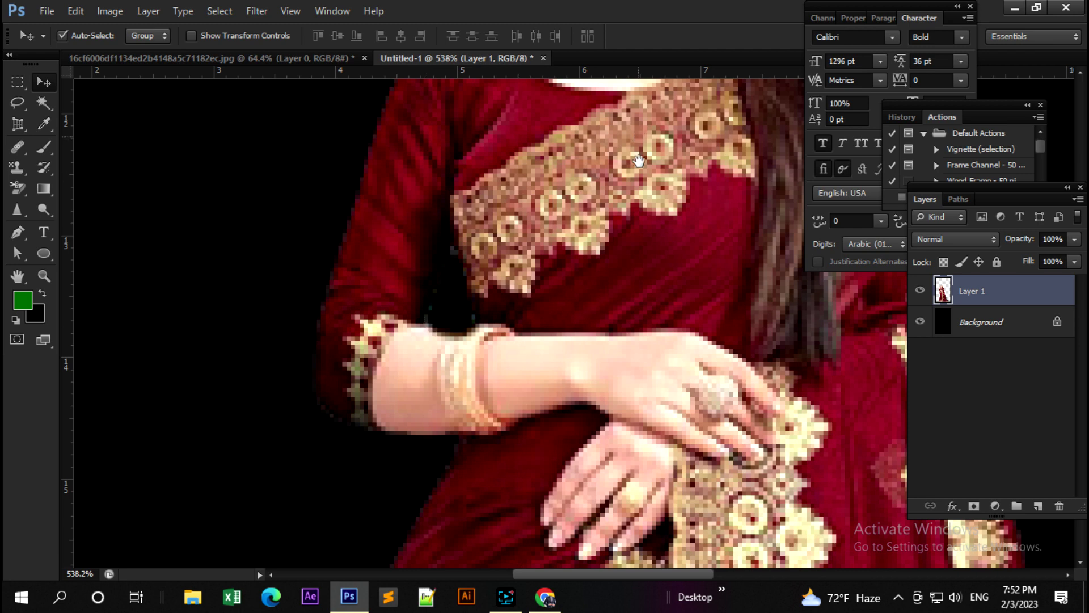
pyautogui.scroll(5, 570, 404)
pyautogui.scroll(-2, 570, 404)
pyautogui.scroll(-1, 570, 404)
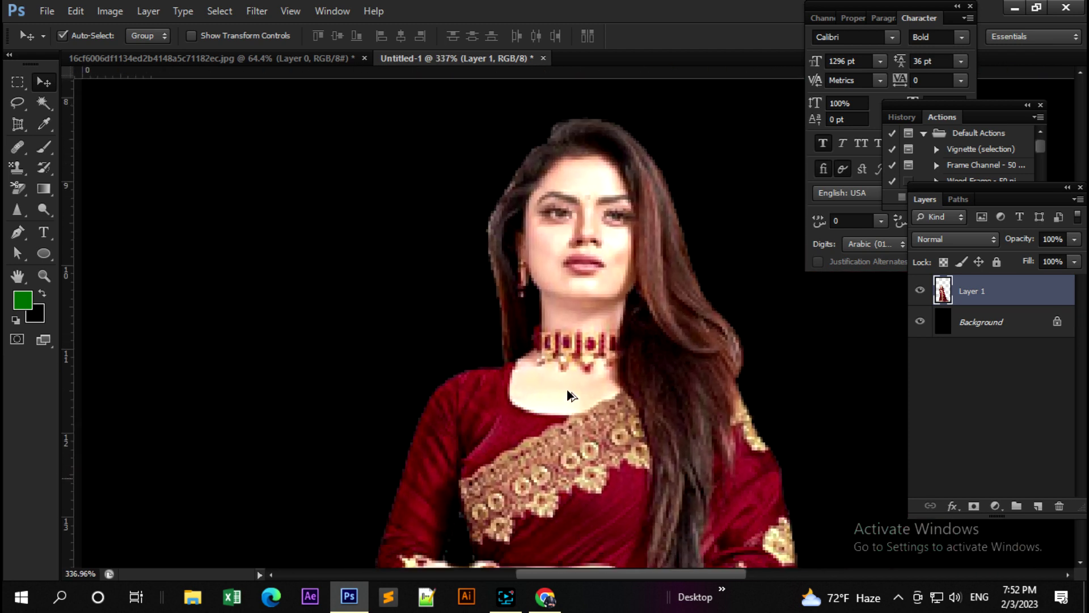
pyautogui.scroll(-3, 624, 399)
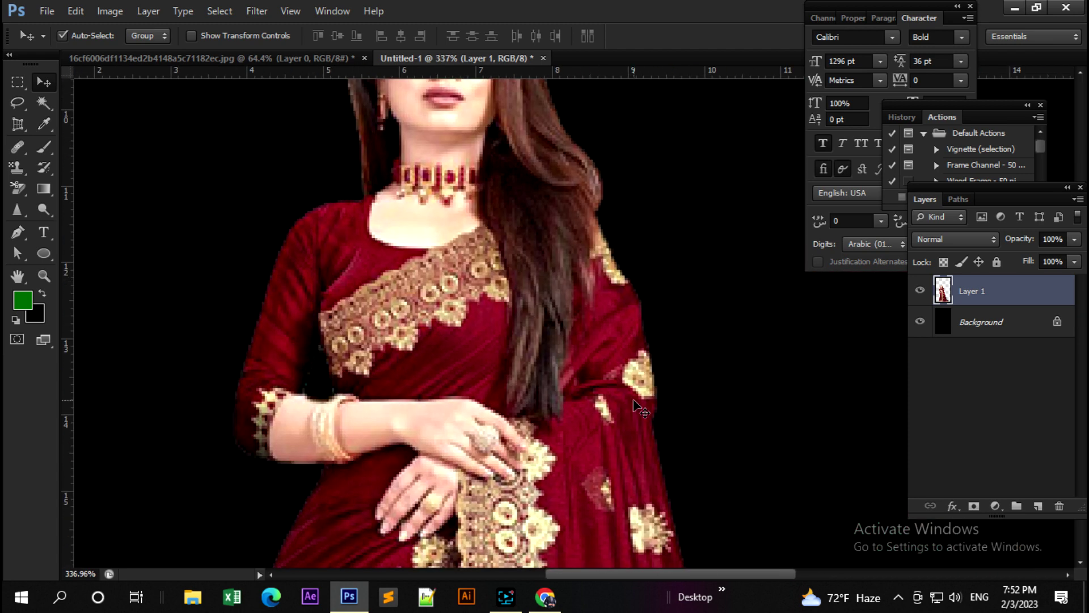
pyautogui.scroll(-1, 635, 404)
pyautogui.scroll(-1, 636, 405)
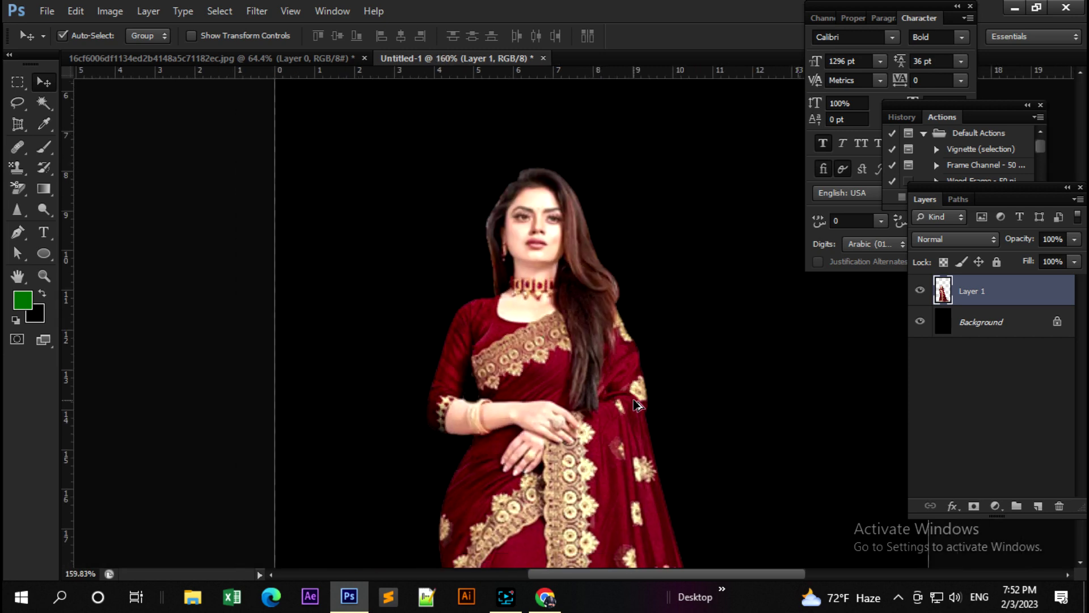
pyautogui.scroll(-1, 636, 405)
pyautogui.scroll(-1, 636, 405)
pyautogui.scroll(-1, 635, 404)
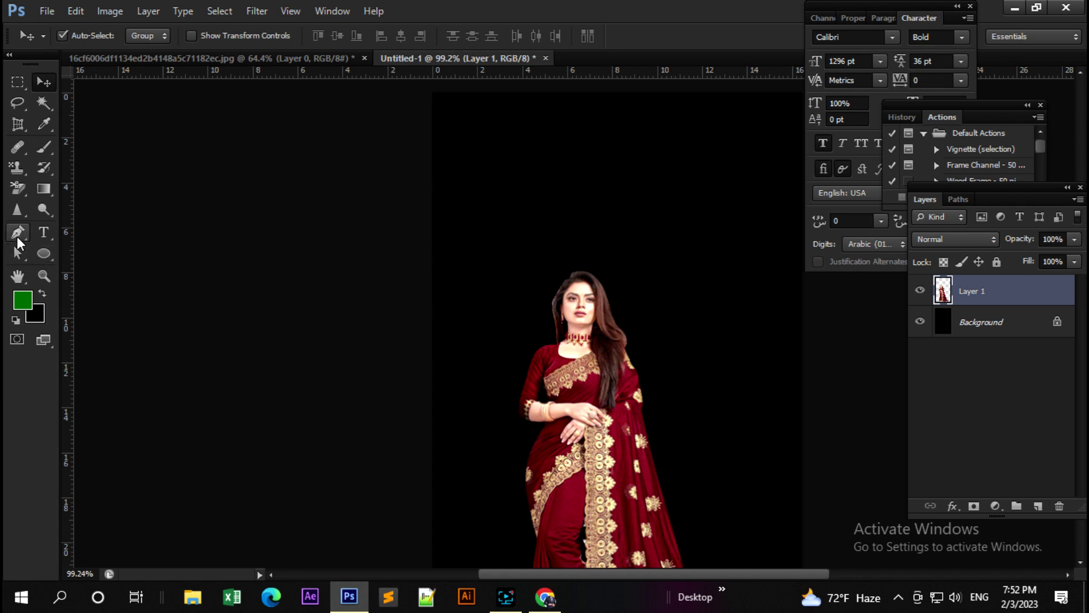
# Select the Pen tool and switch between the JPG and Untitled-1 documents, ending on Untitled-1
pyautogui.click(18, 239)
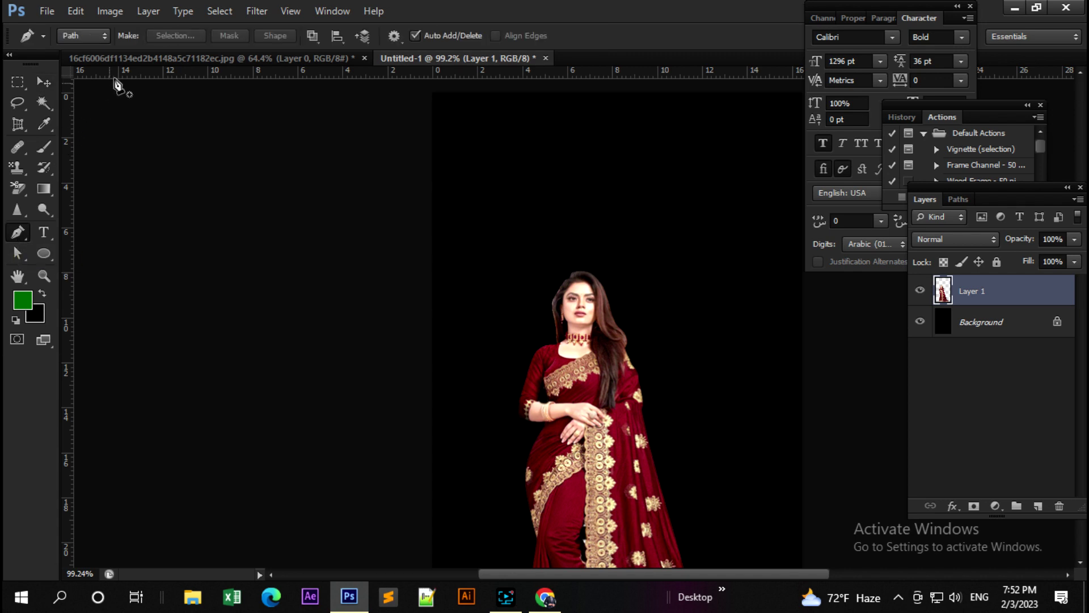
pyautogui.click(132, 58)
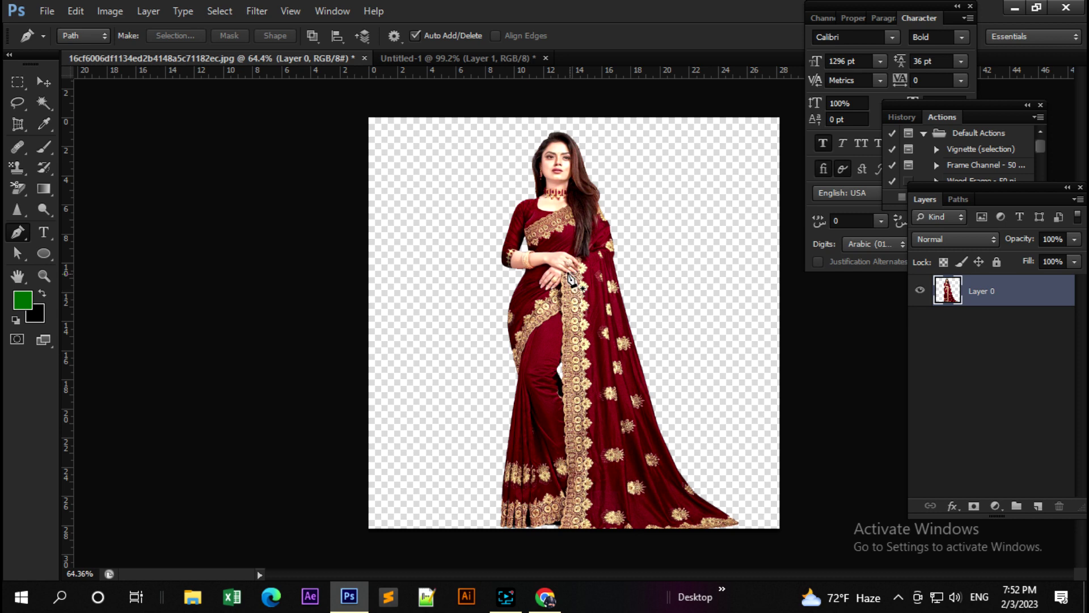
pyautogui.click(454, 59)
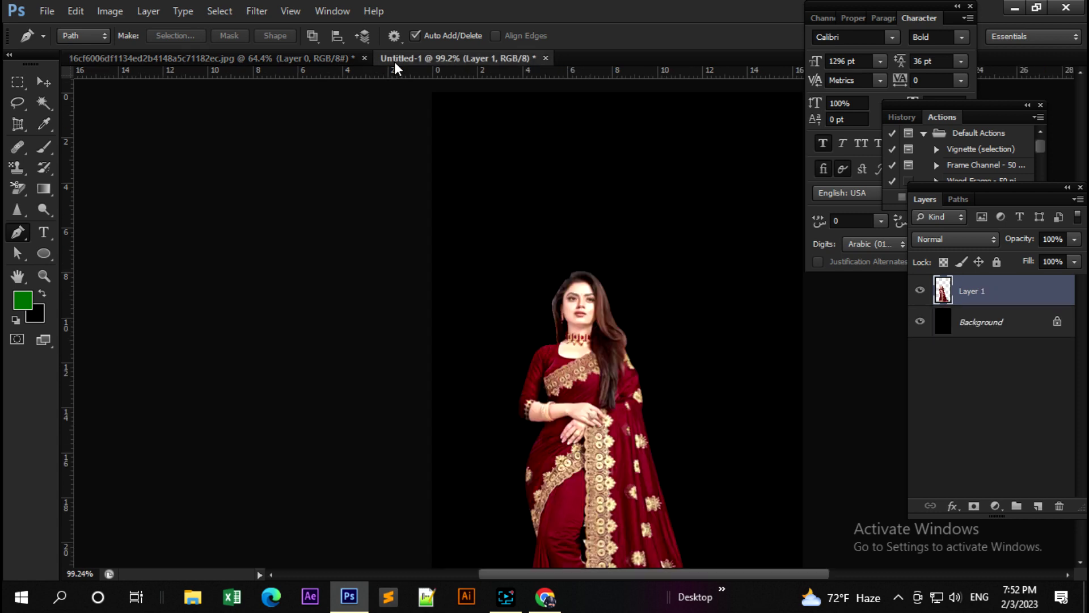
pyautogui.click(318, 59)
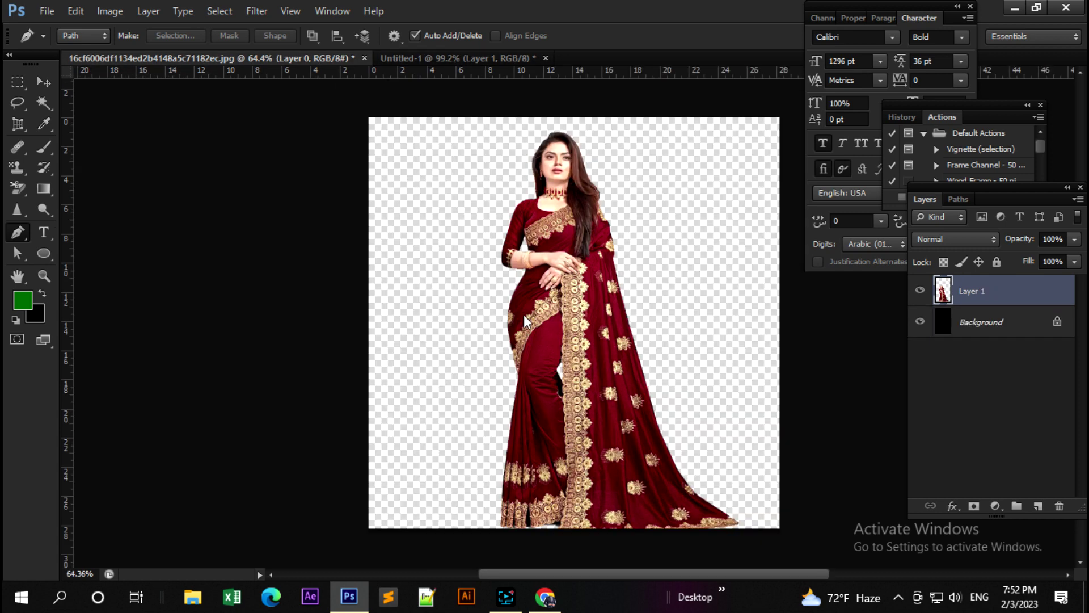
pyautogui.click(426, 59)
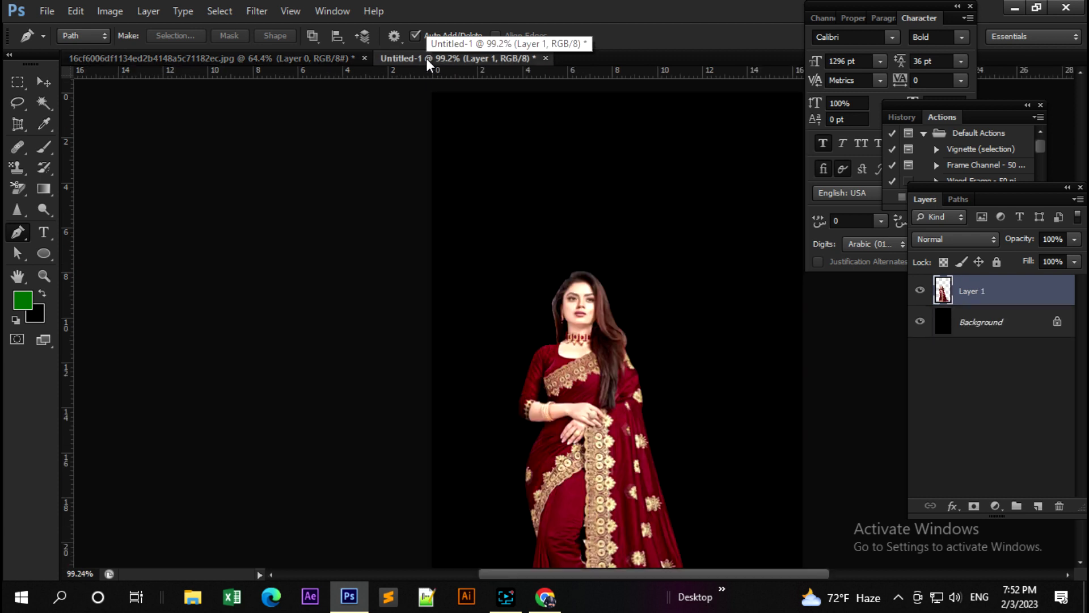